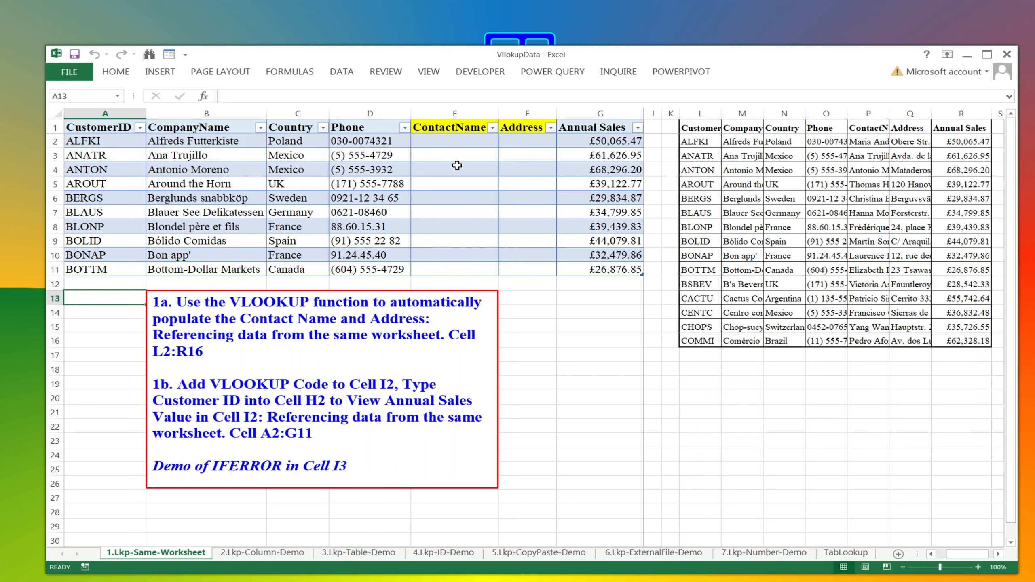
Insert the VLOOKUP function into cell E2 of the ContactName column
left_click(440, 141)
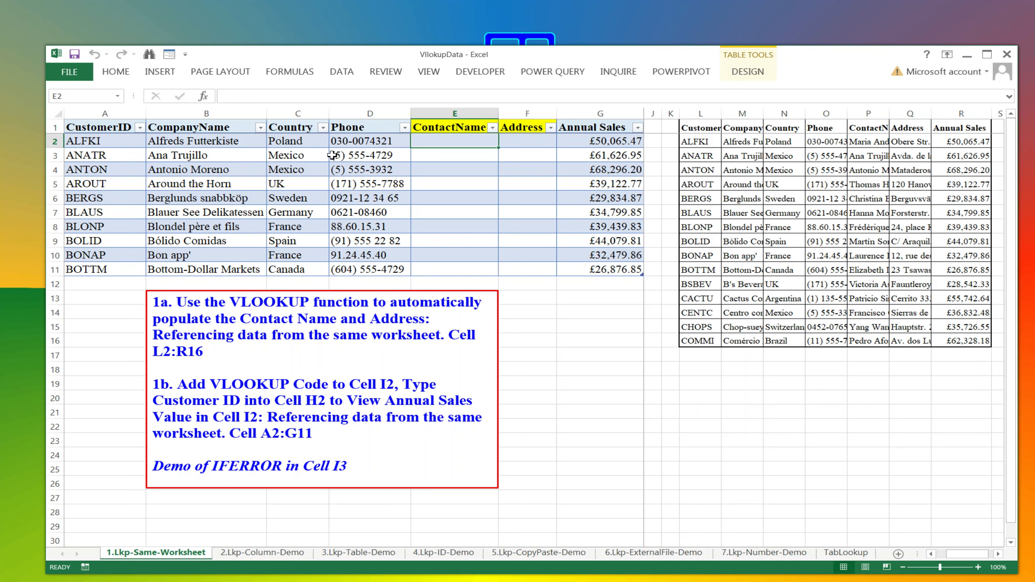
left_click(204, 97)
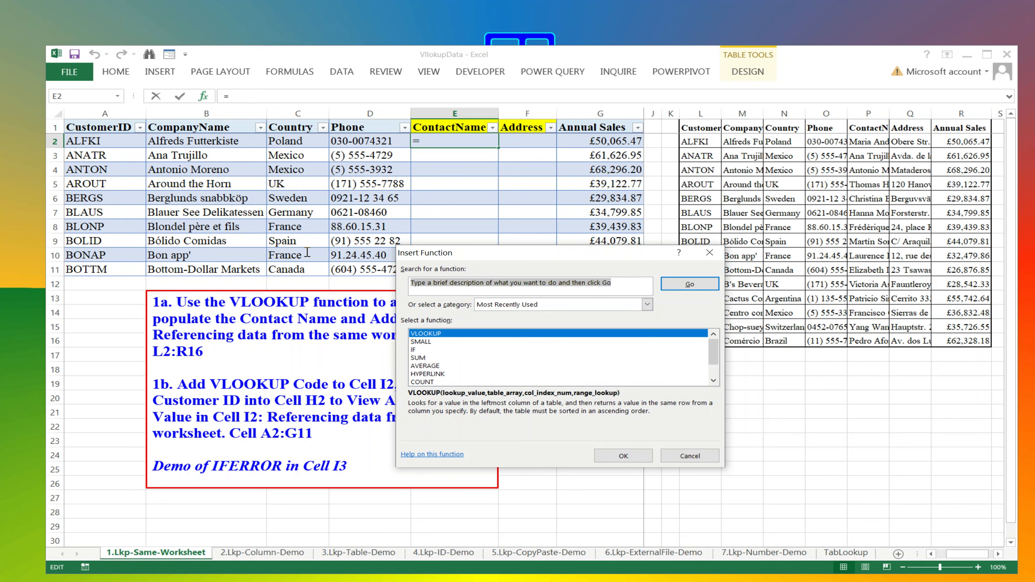
type("B")
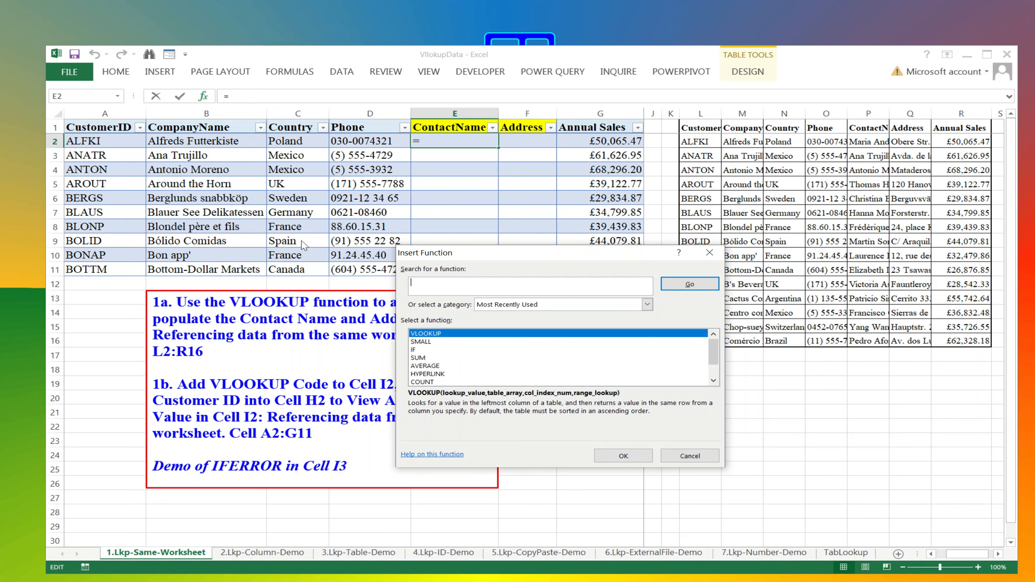
type("VLOO")
double_click(467, 335)
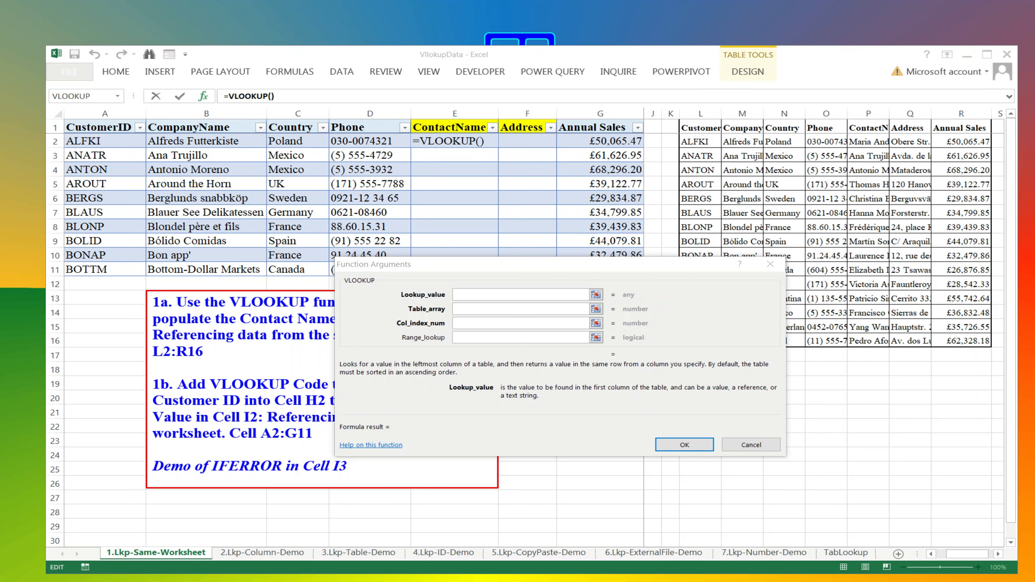
Set the VLOOKUP lookup value to A2 and its table array to $L$2:$R$16
left_click(472, 308)
left_click(470, 293)
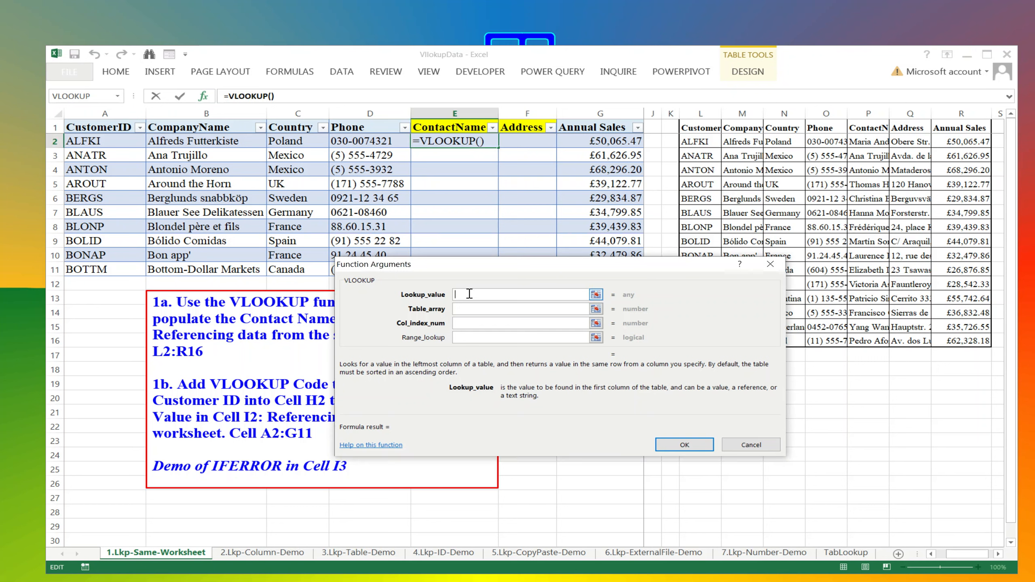
type("A2")
left_click(474, 307)
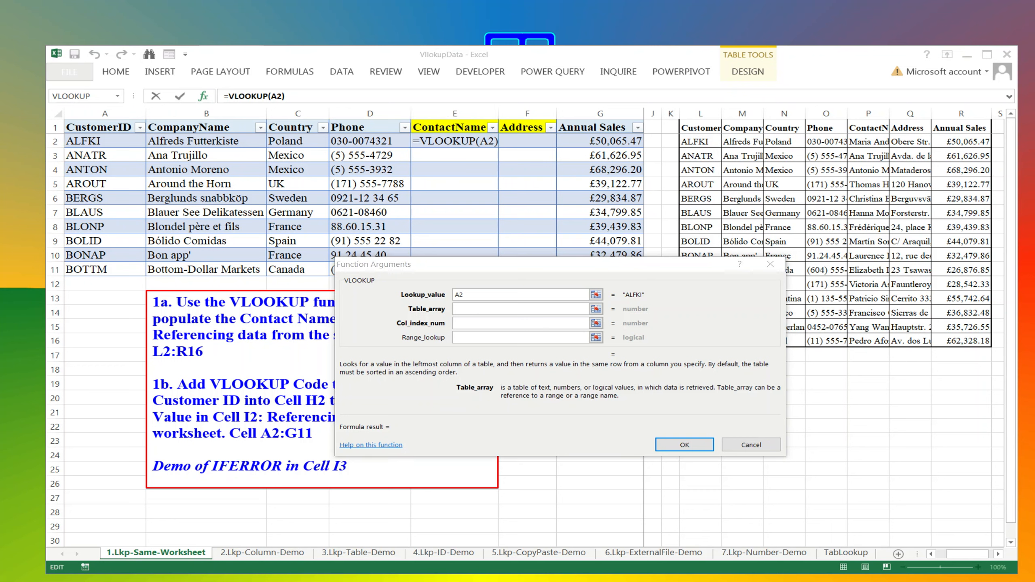
left_click(502, 308)
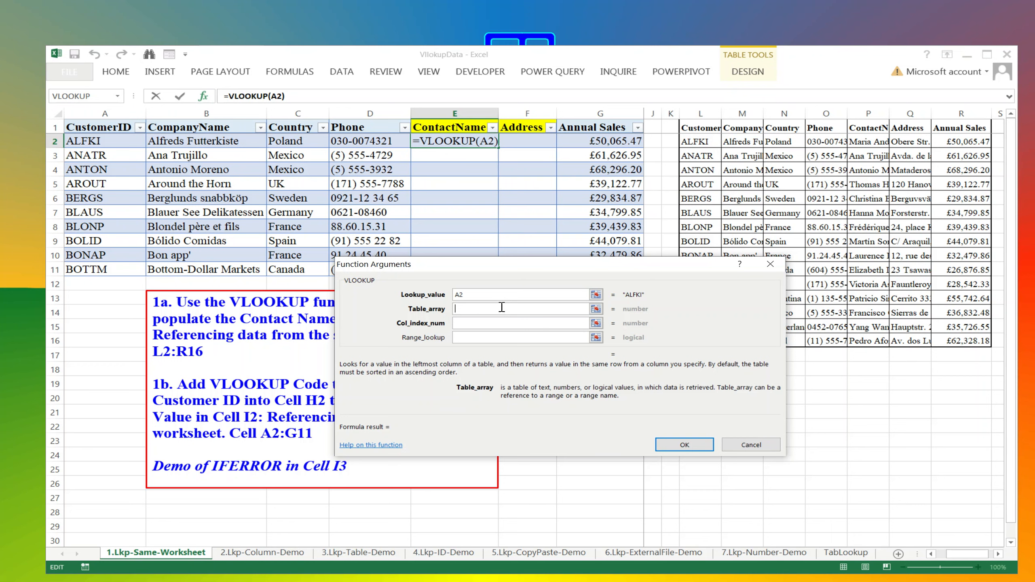
type("$L$2:$R$16")
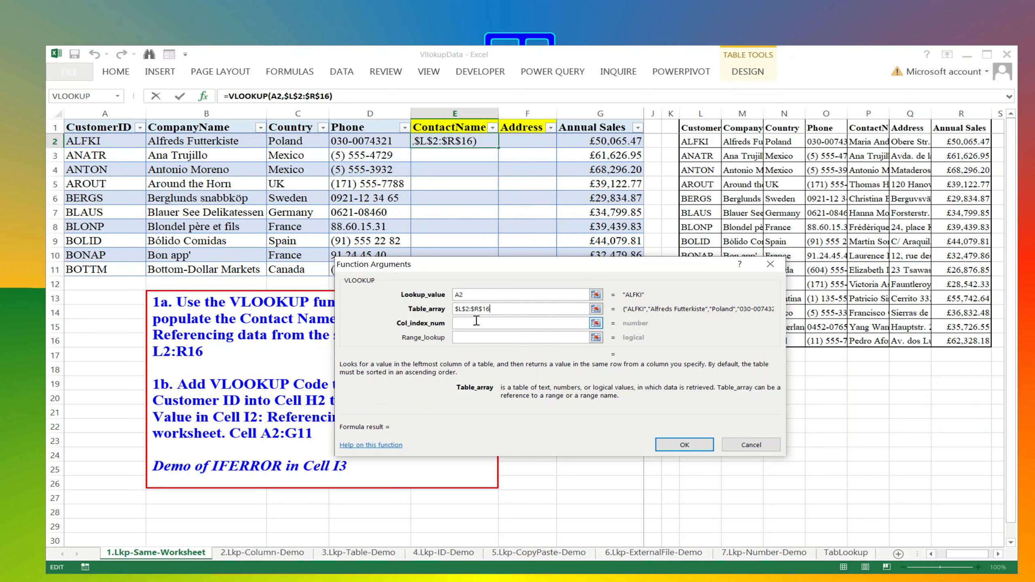
Complete the ContactName lookup with column index number 5 and range lookup FALSE
left_click(487, 324)
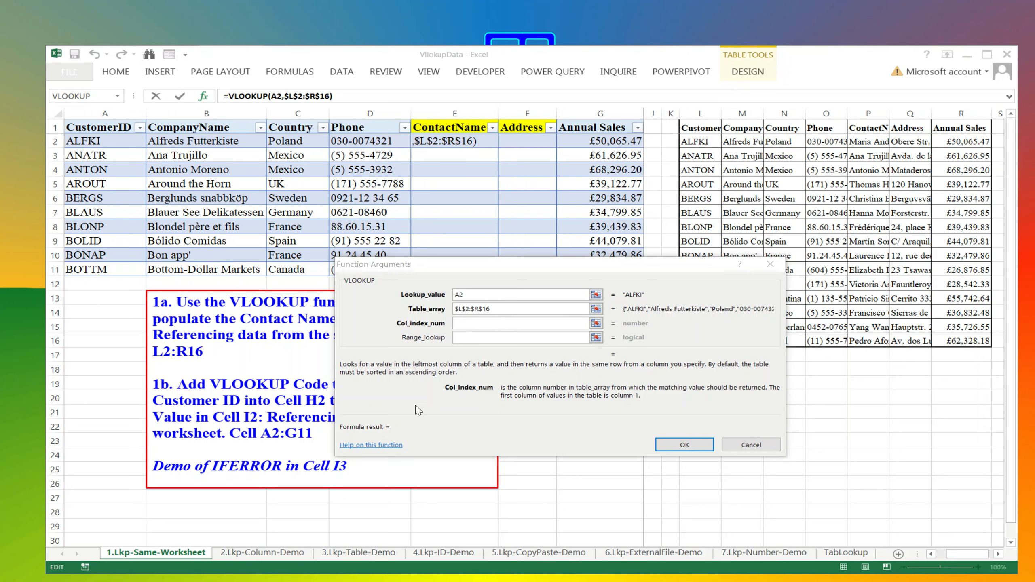
left_click(470, 324)
type("5")
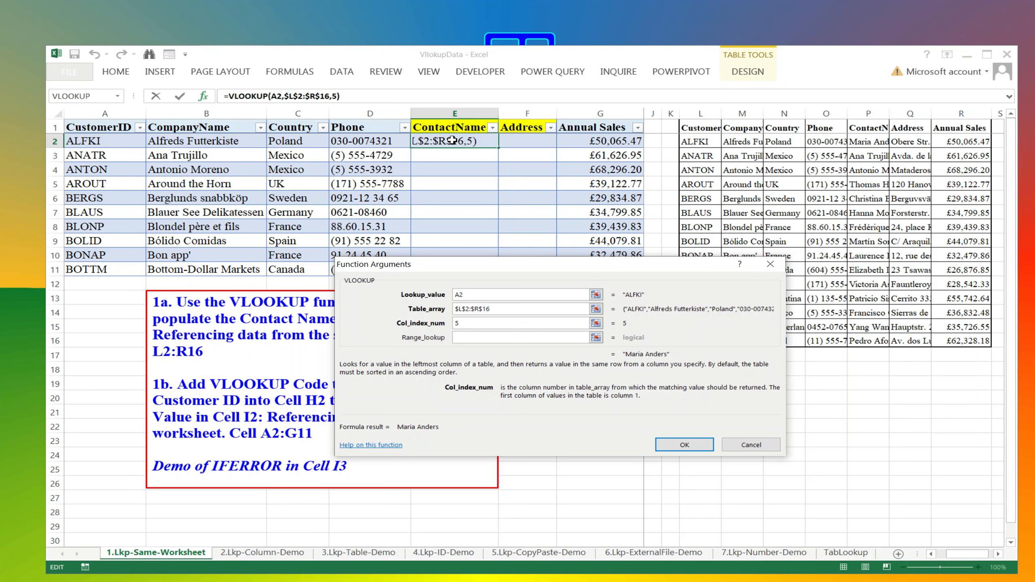
left_click(471, 338)
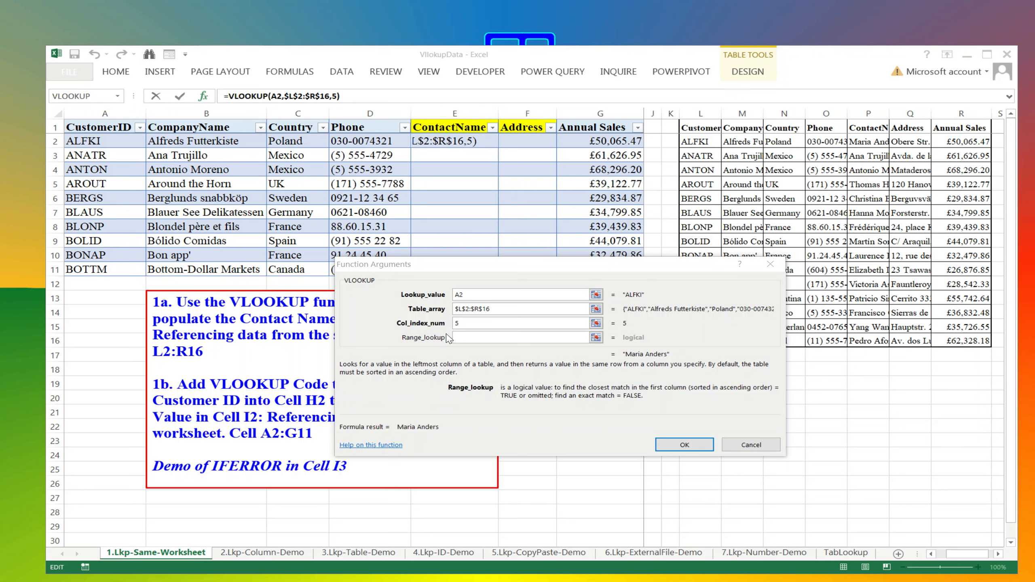
left_click(473, 338)
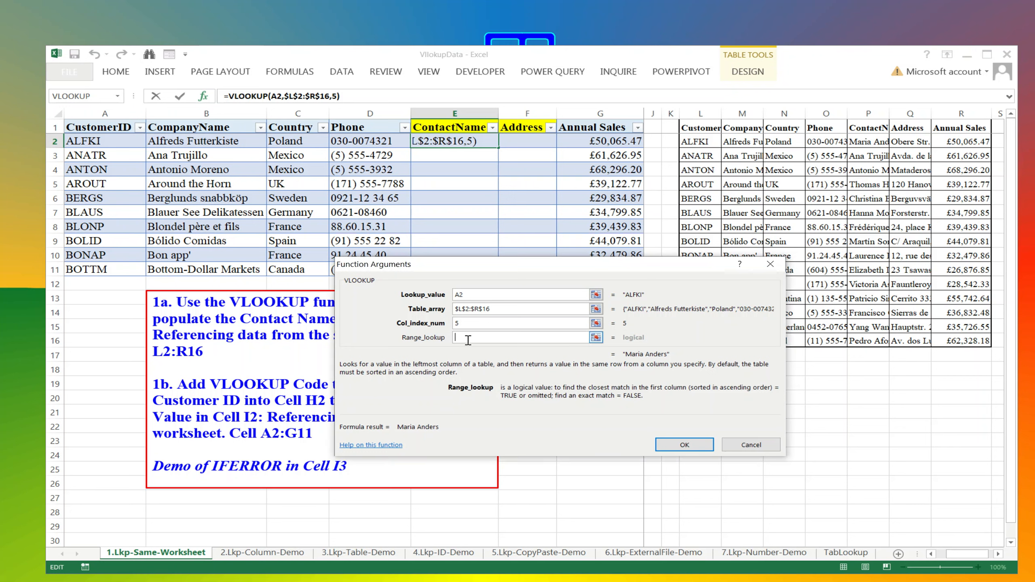
type("FALSE")
left_click(662, 443)
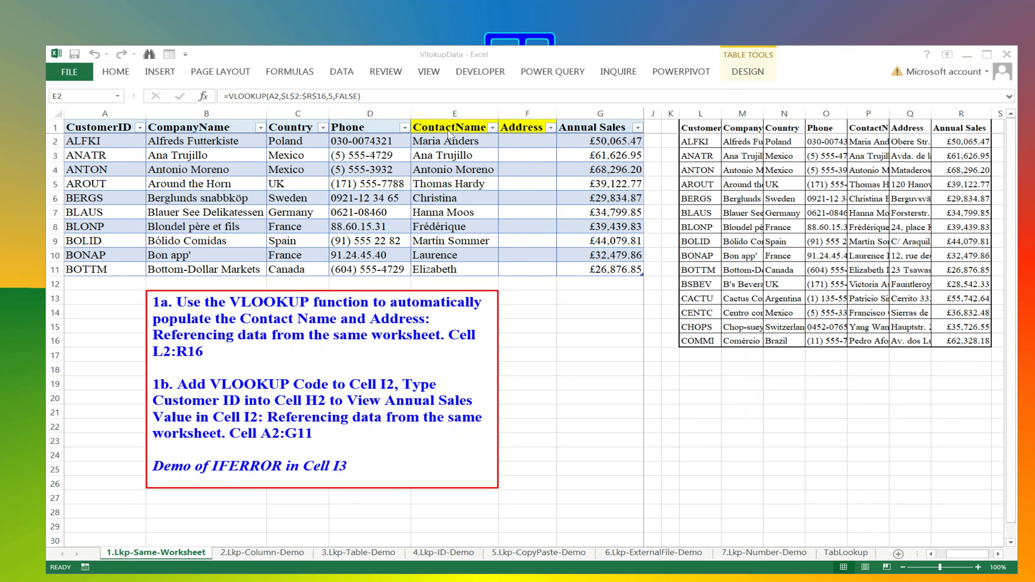
Copy the VLOOKUP formula from cell E2 into Notepad, and return to Excel leaving the cell's formula intact
left_click(446, 146)
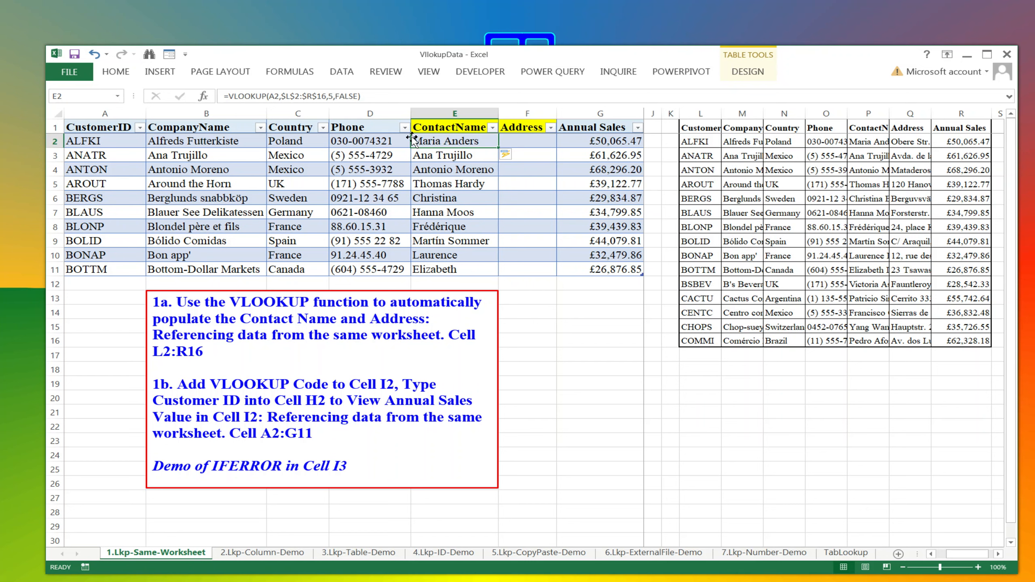
left_click_drag(405, 93, 203, 94)
key("ctrl+c")
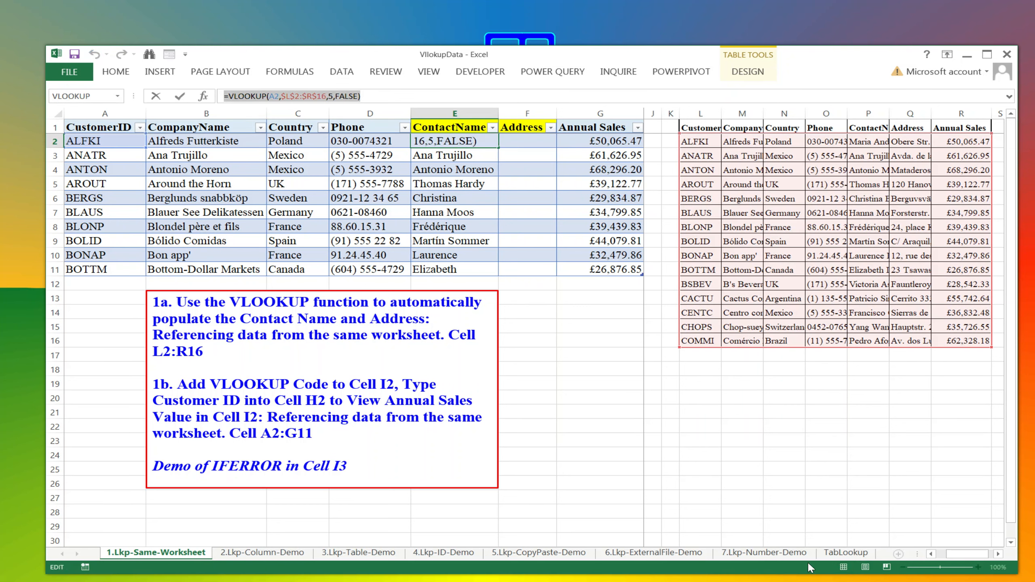
key("alt+Tab")
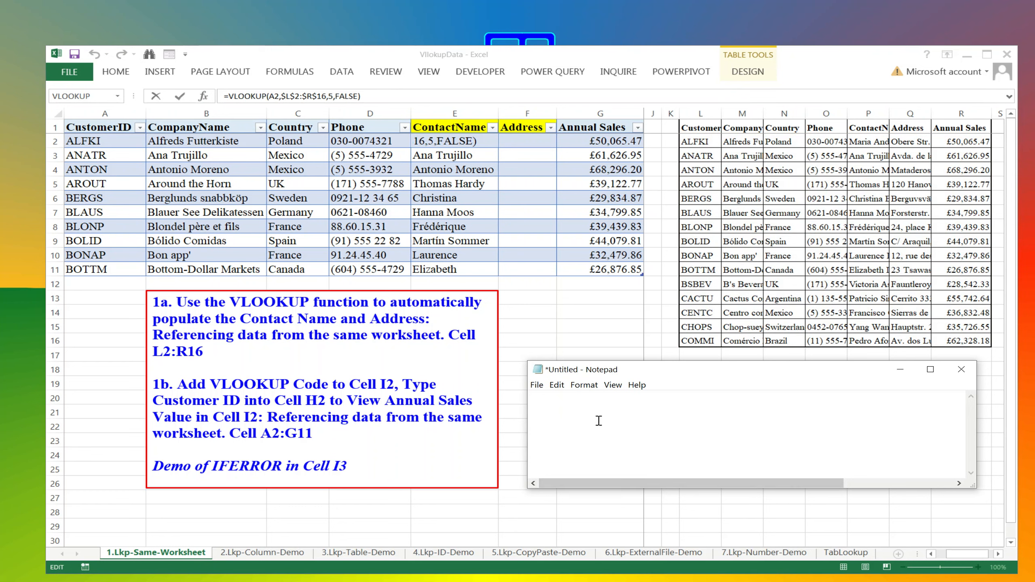
key("ctrl+v")
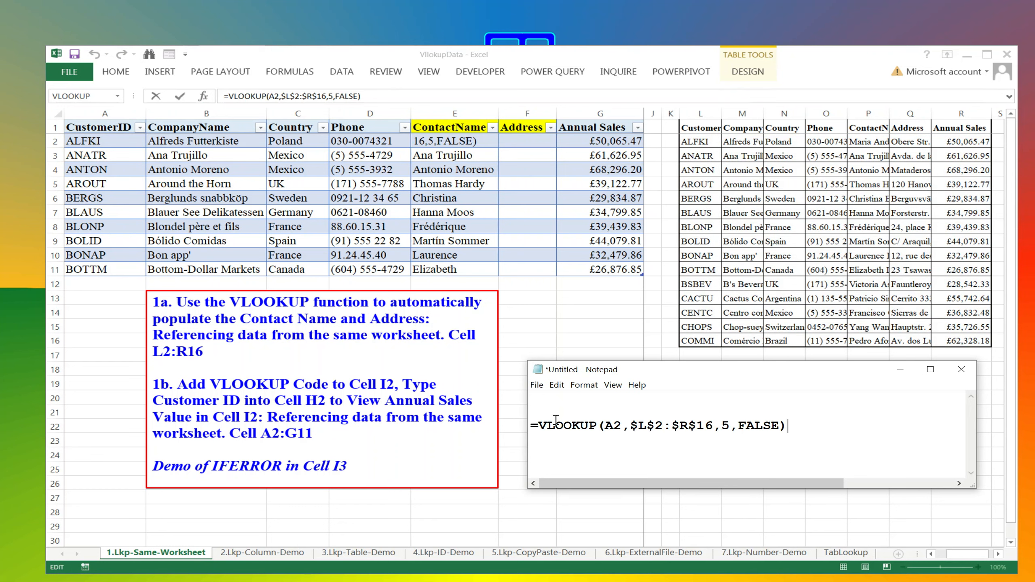
left_click(387, 55)
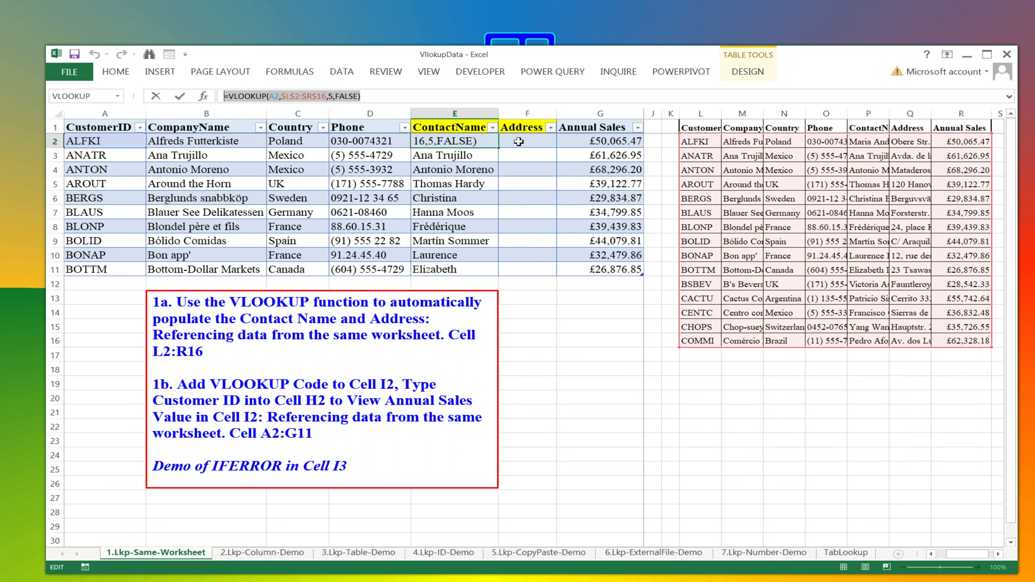
key("ctrl+Return")
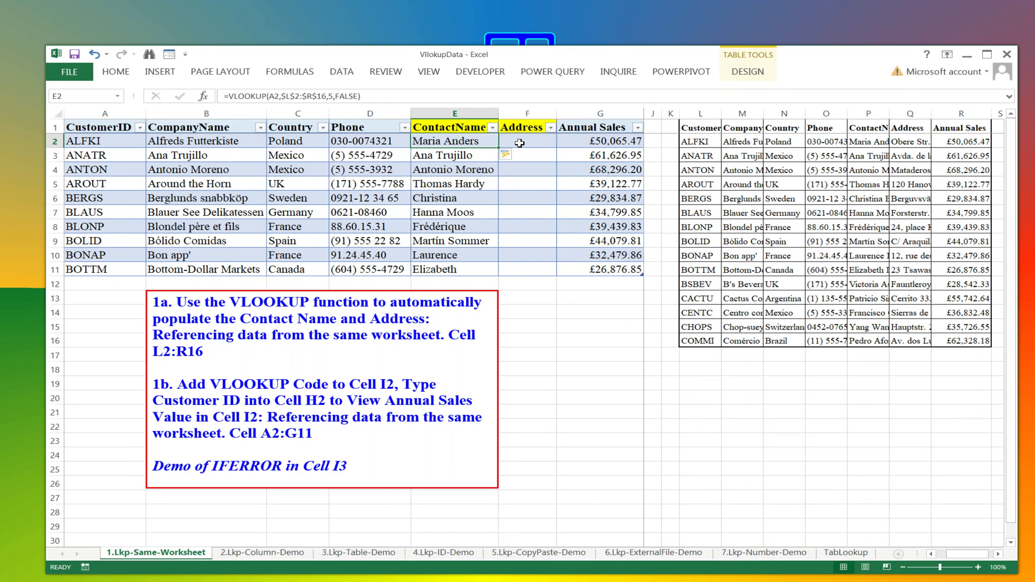
Switch to Notepad, change the formula's column index to 6 and copy the whole formula
left_click(650, 579)
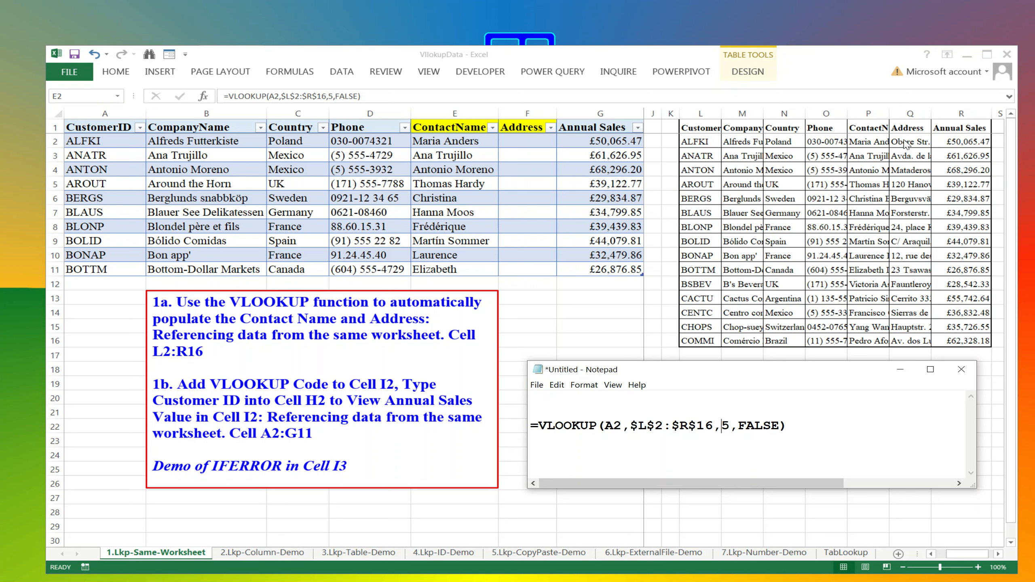
double_click(726, 425)
type("6")
key("ctrl+a")
key("ctrl+c")
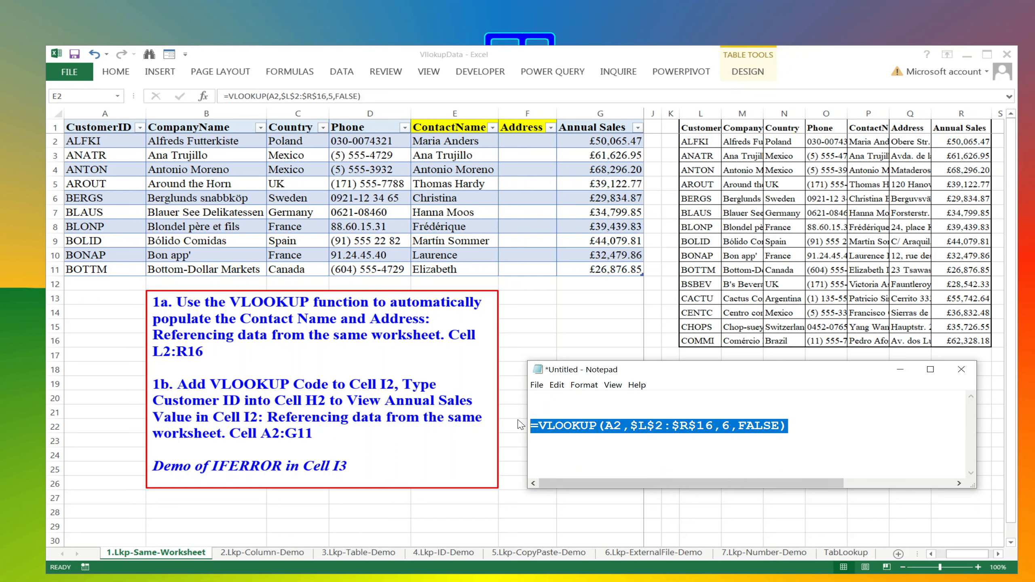
Enter the copied formula =VLOOKUP(A2,$L$2:$R$16,6,FALSE) in cell F2 of the Address column in Excel
left_click(525, 143)
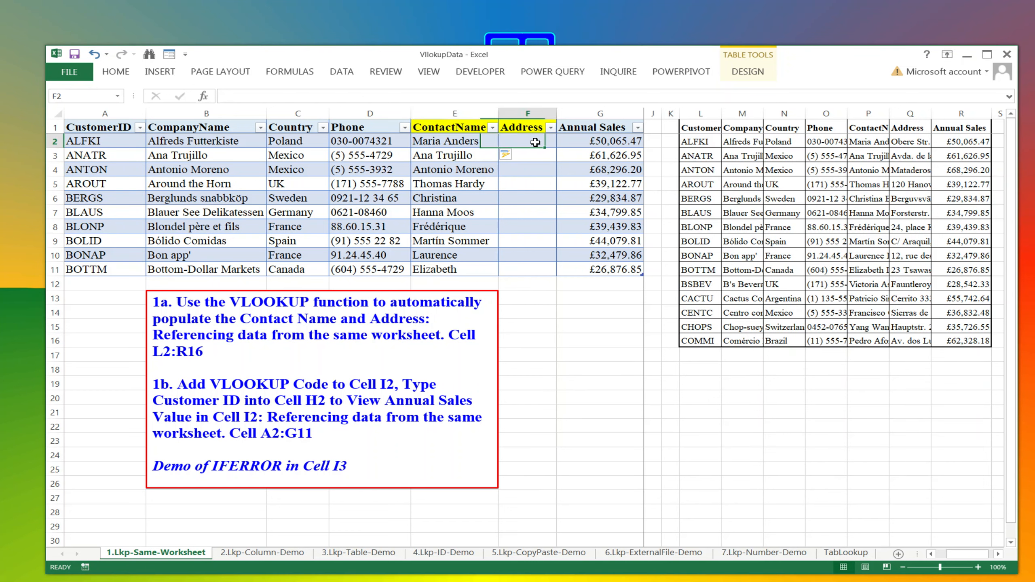
left_click(473, 97)
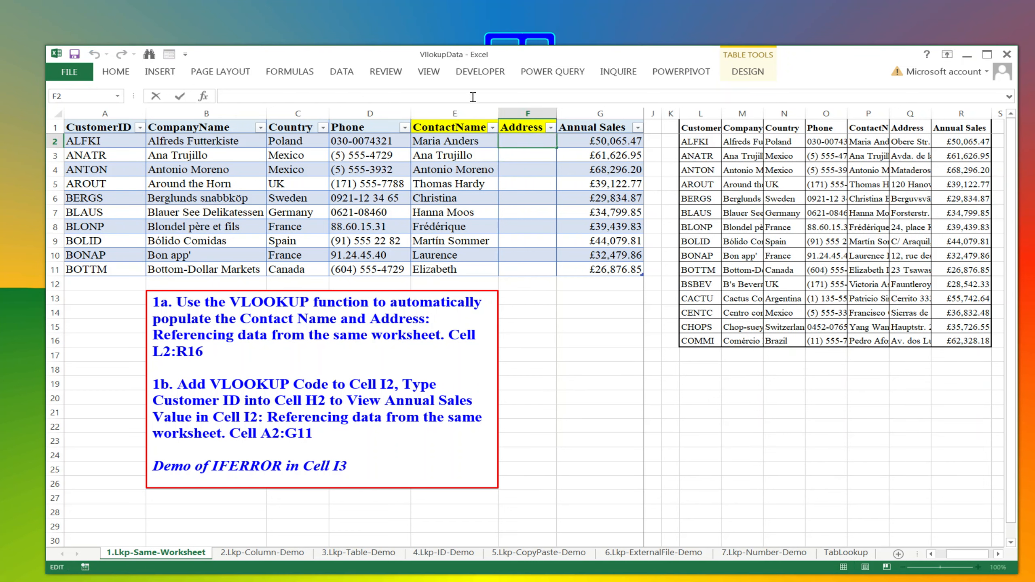
key("ctrl+v")
key("Return")
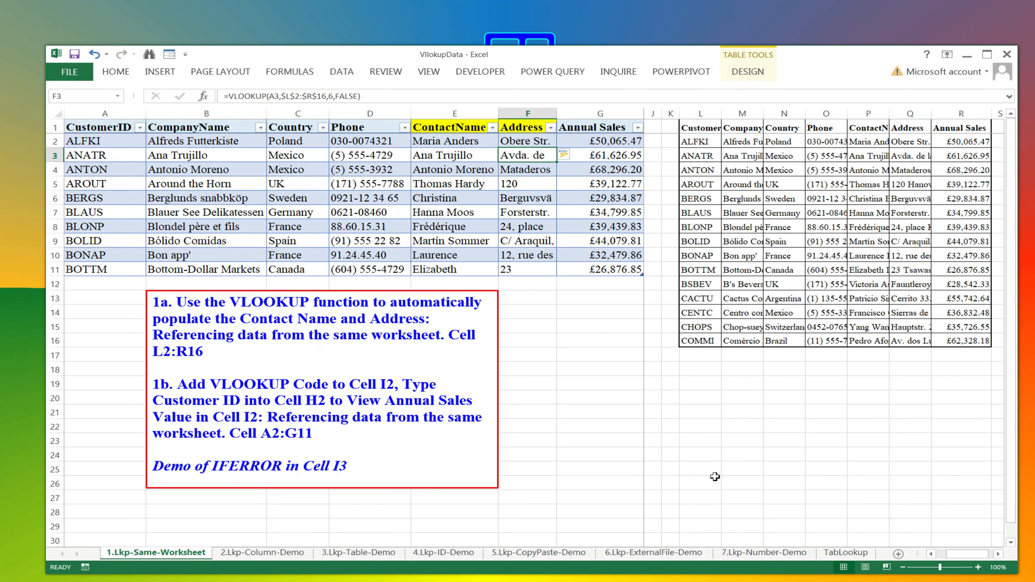
left_click(734, 455)
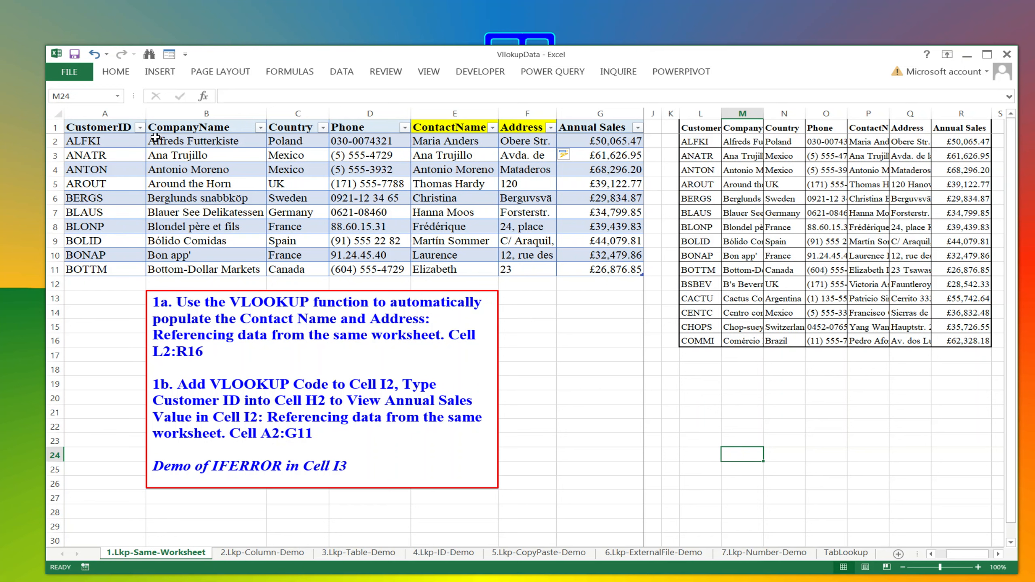
Unhide columns H and I, and go over the data range A2:G11 and the Vlookup-ID cell H2
left_click(87, 141)
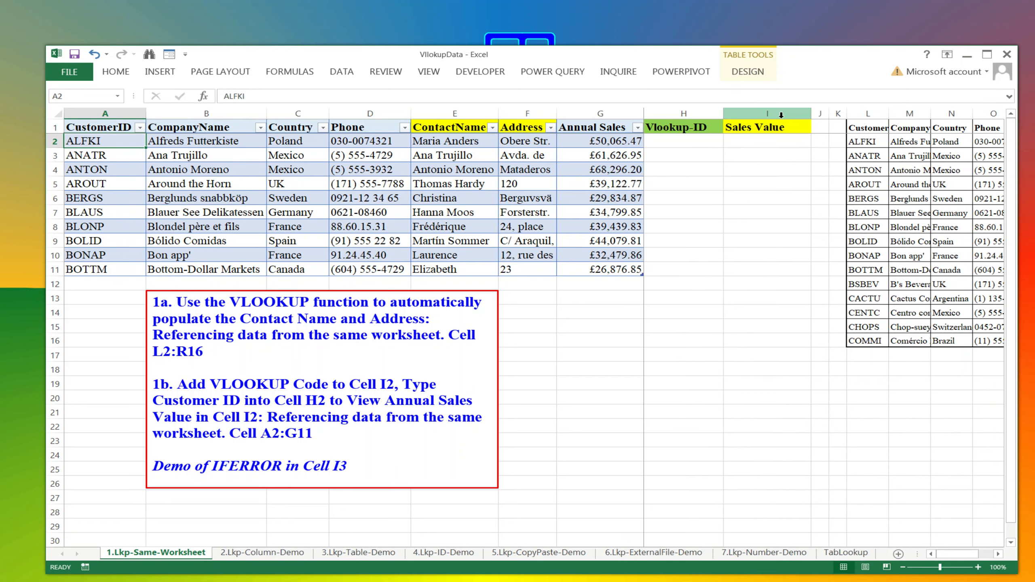
left_click_drag(94, 139, 585, 272)
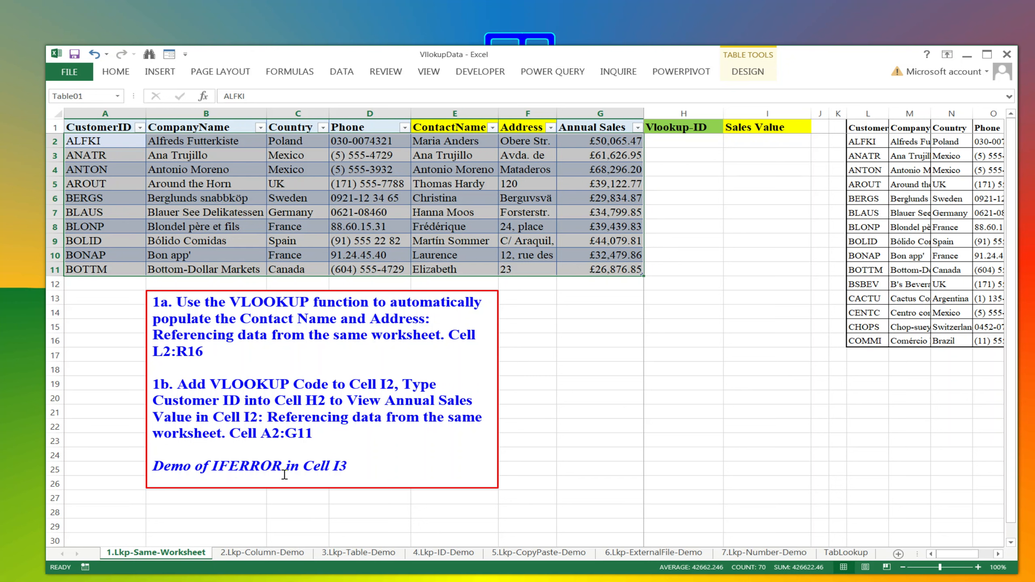
left_click(693, 141)
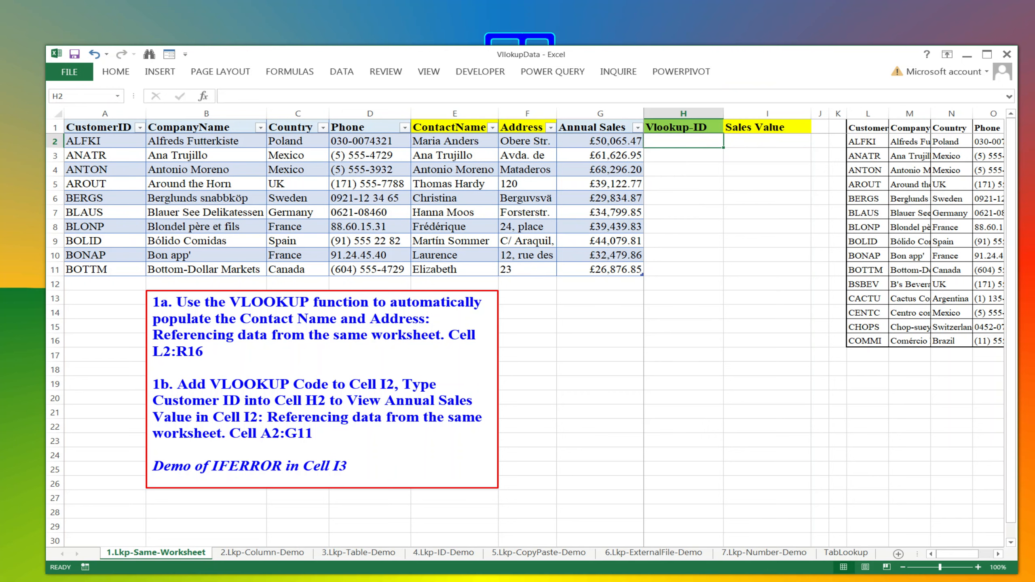
Switch to Notepad and replace the old formula with =VLOOKUP(H2,$A$2:$G$11,7,FALSE)
left_click(530, 581)
left_click(671, 403)
left_click_drag(811, 425, 524, 427)
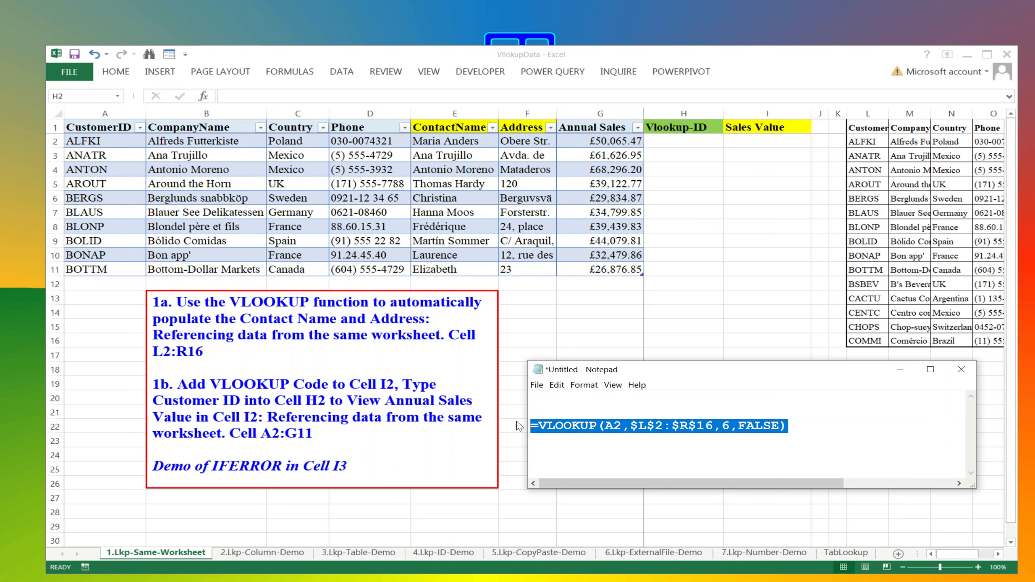
key("ctrl+x")
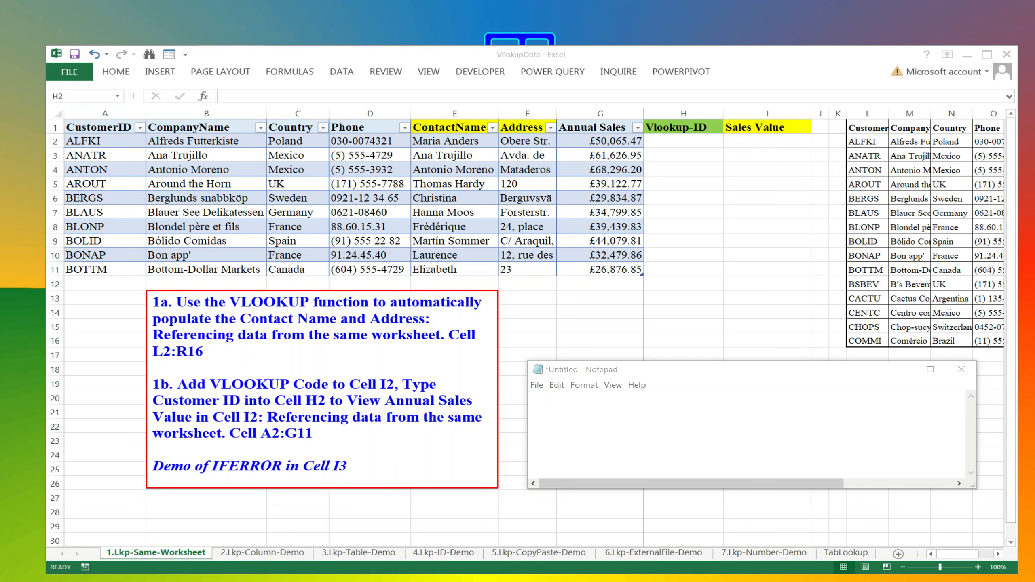
left_click(541, 418)
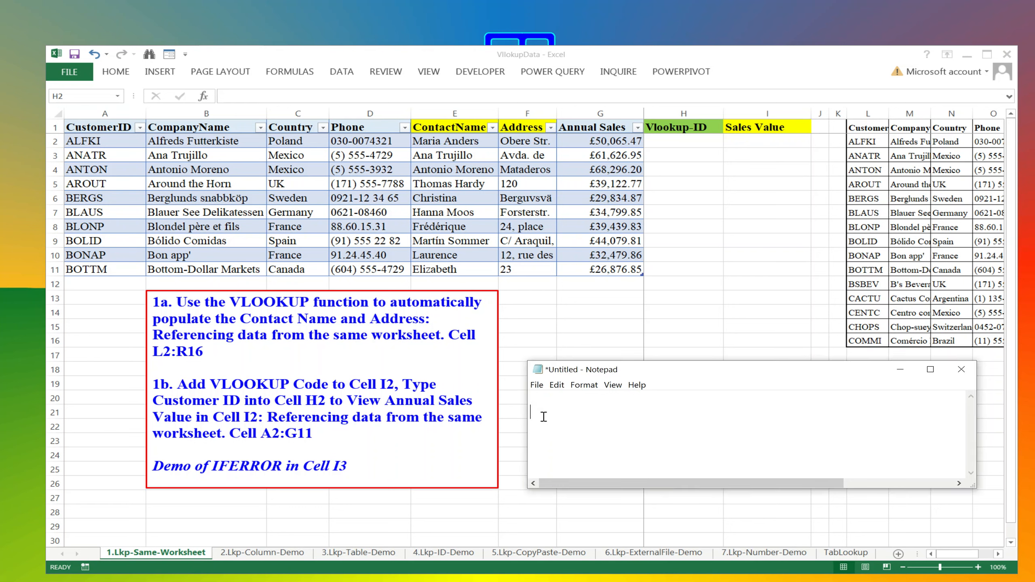
key("ctrl+v")
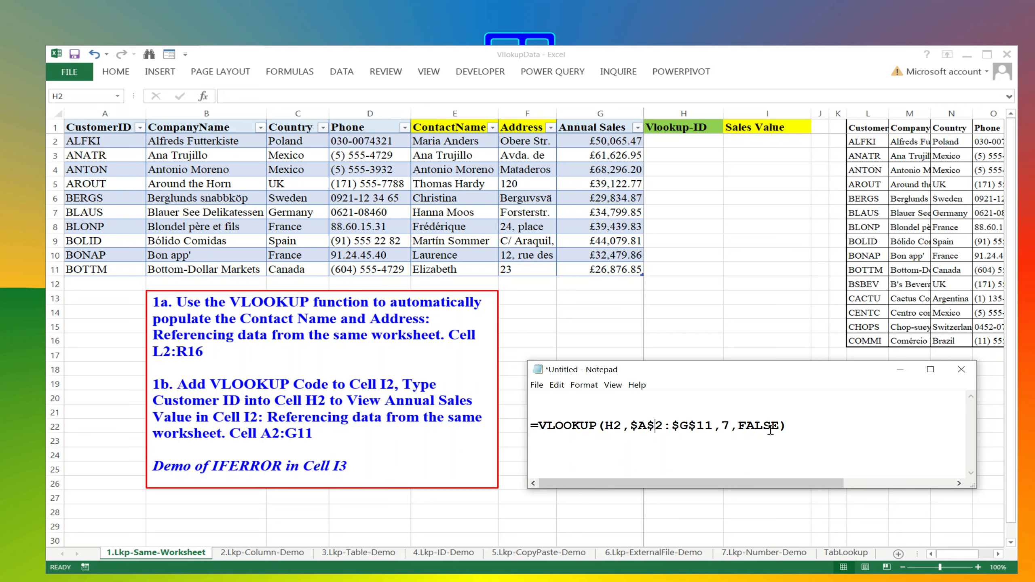
Copy the complete Annual Sales lookup formula from Notepad
left_click_drag(795, 423, 521, 432)
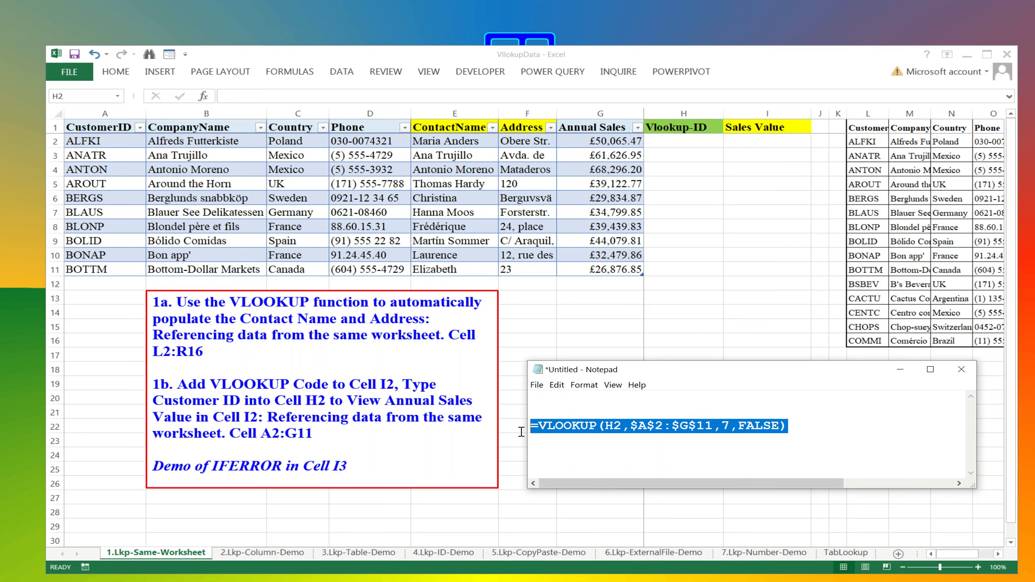
right_click(579, 425)
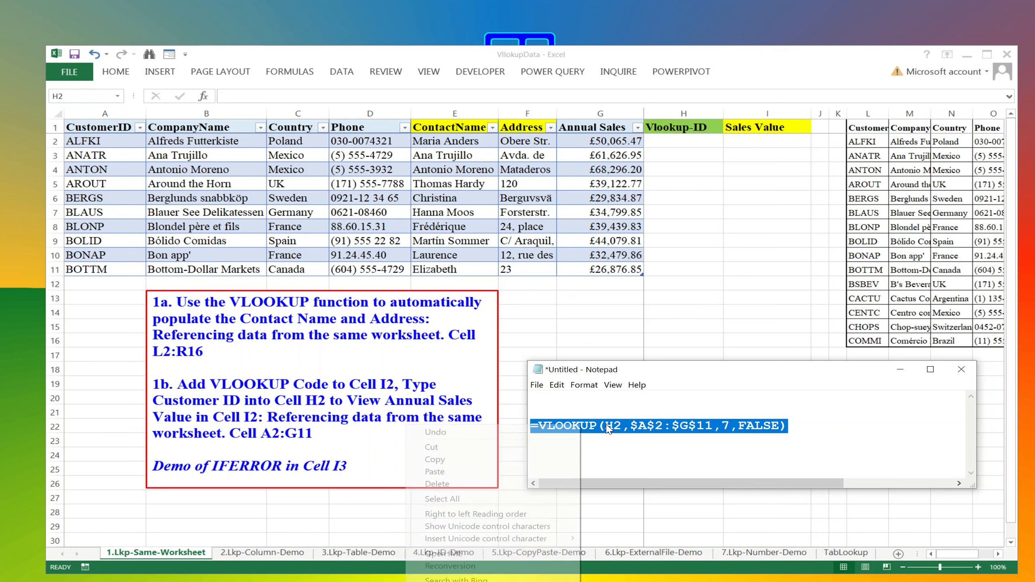
left_click(477, 464)
left_click(645, 427)
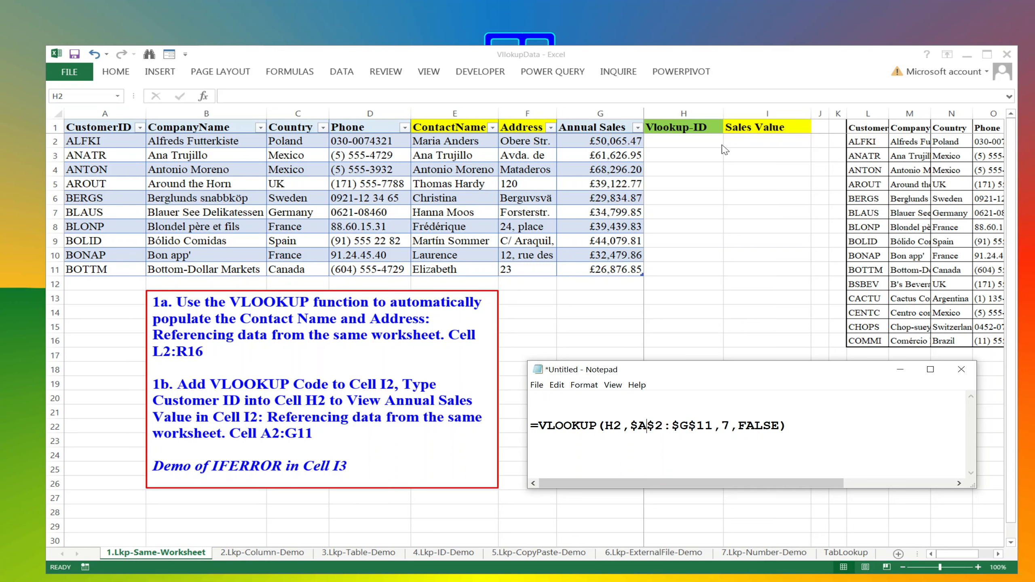
Enter the copied formula =VLOOKUP(H2,$A$2:$G$11,7,FALSE) in cell I2 of the Sales Value column in Excel
left_click(743, 139)
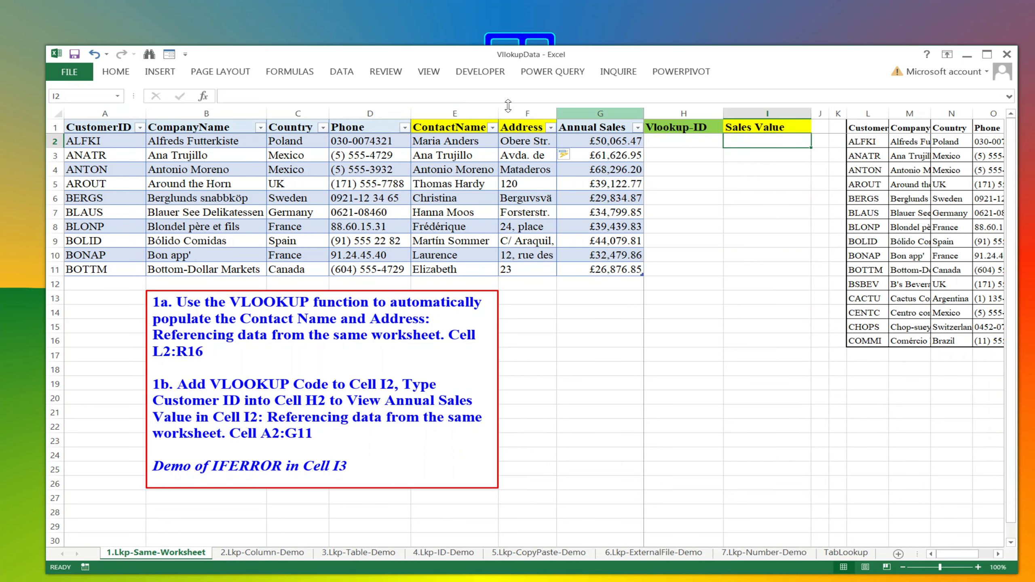
left_click(397, 100)
key("ctrl+v")
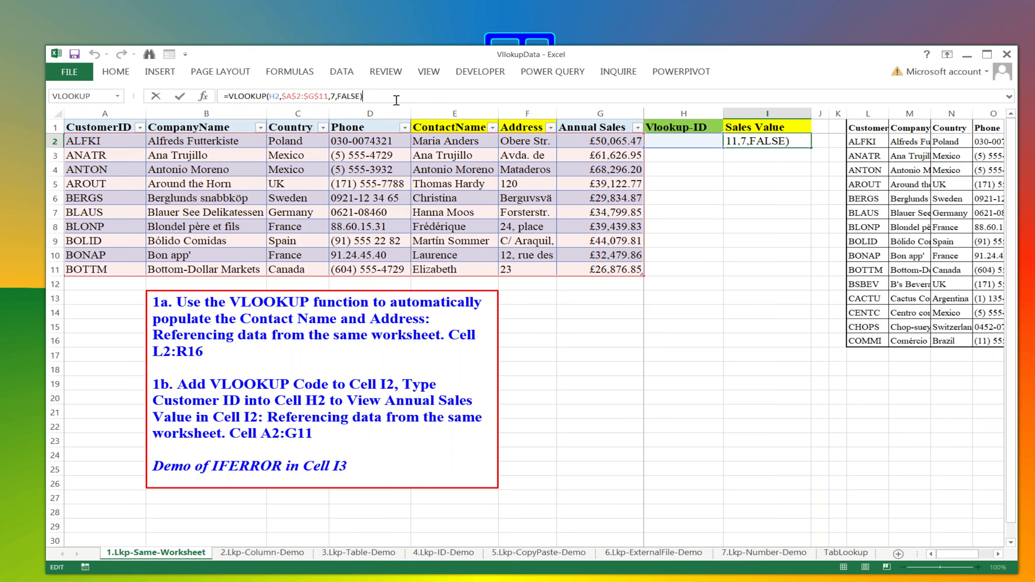
key("Return")
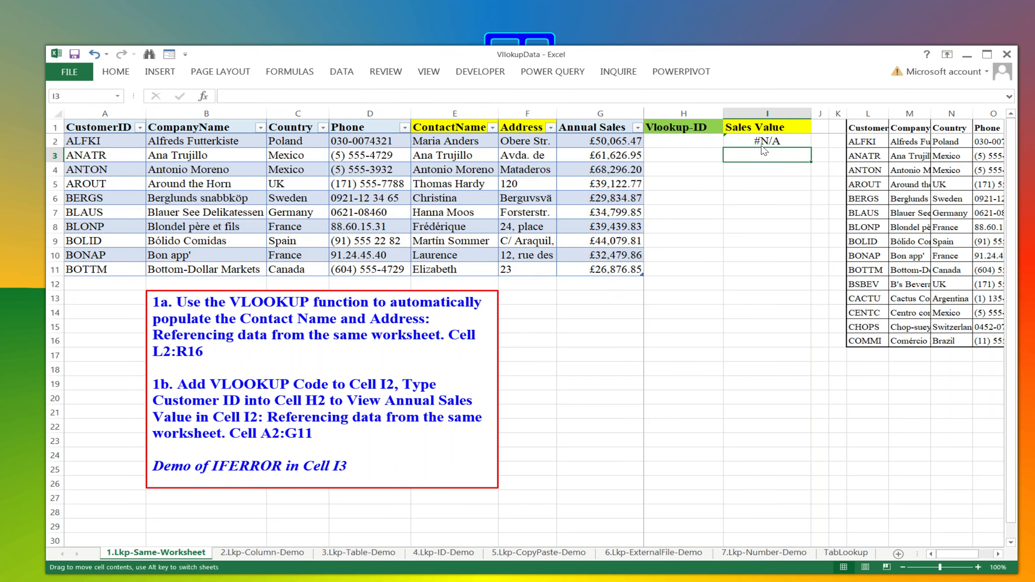
Review the formula in cell I2, go over its arguments in Notepad, and return to Excel
left_click(761, 141)
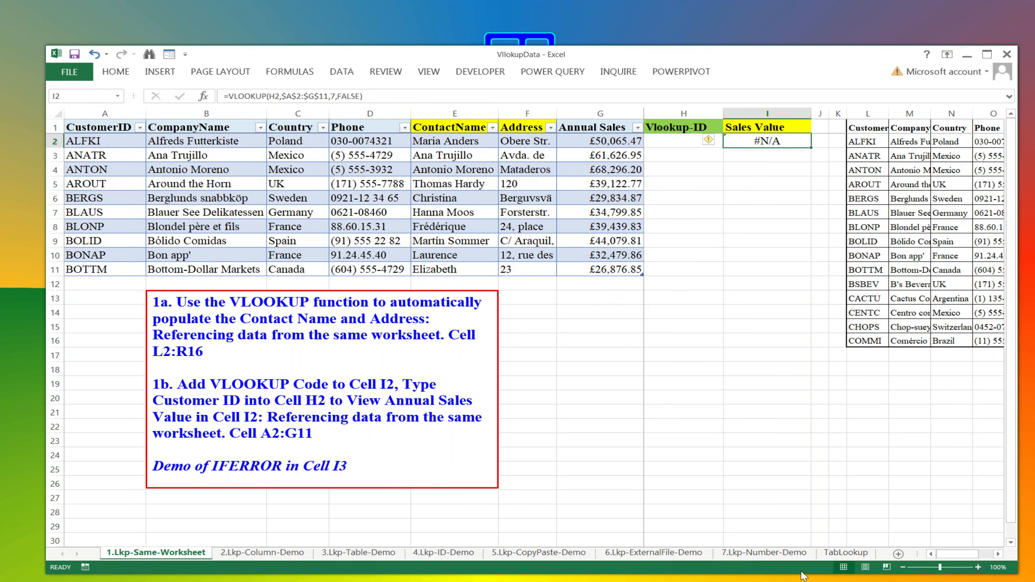
key("alt+Tab")
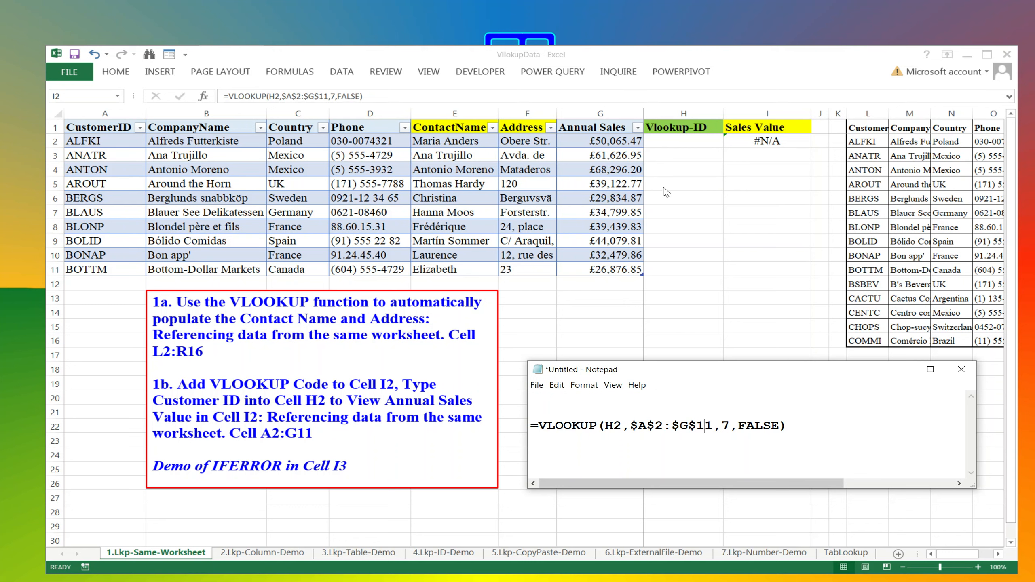
left_click(631, 428)
key("alt+Tab")
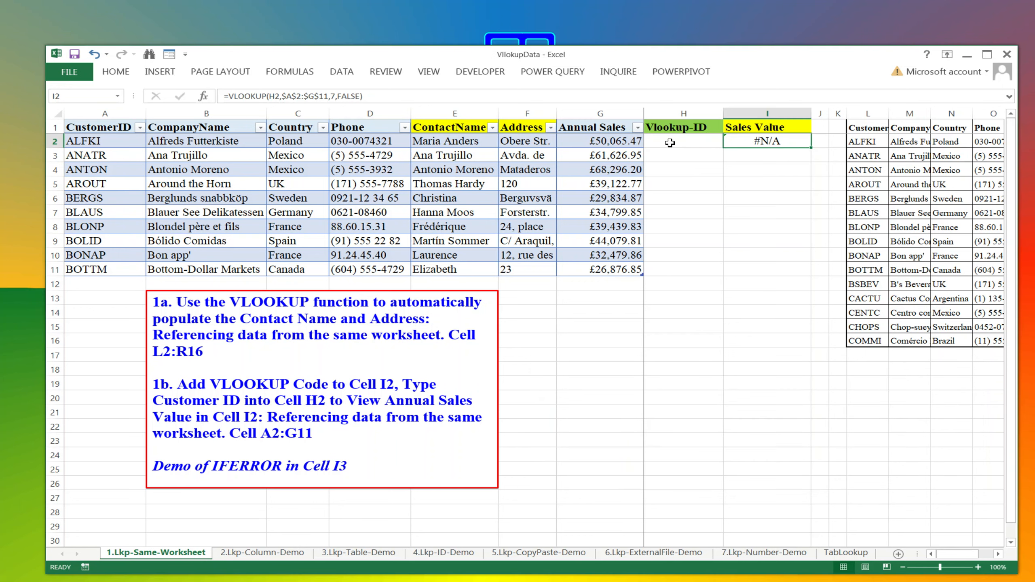
Enter the customer ID from cell A4 in the Vlookup-ID cell H2 and reselect that cell
left_click(670, 143)
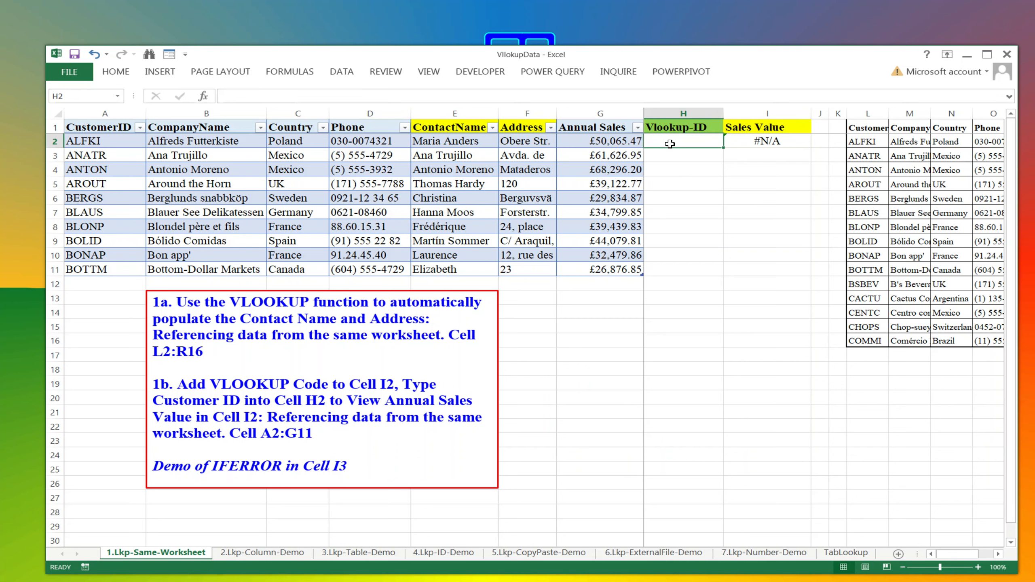
type("ANTO")
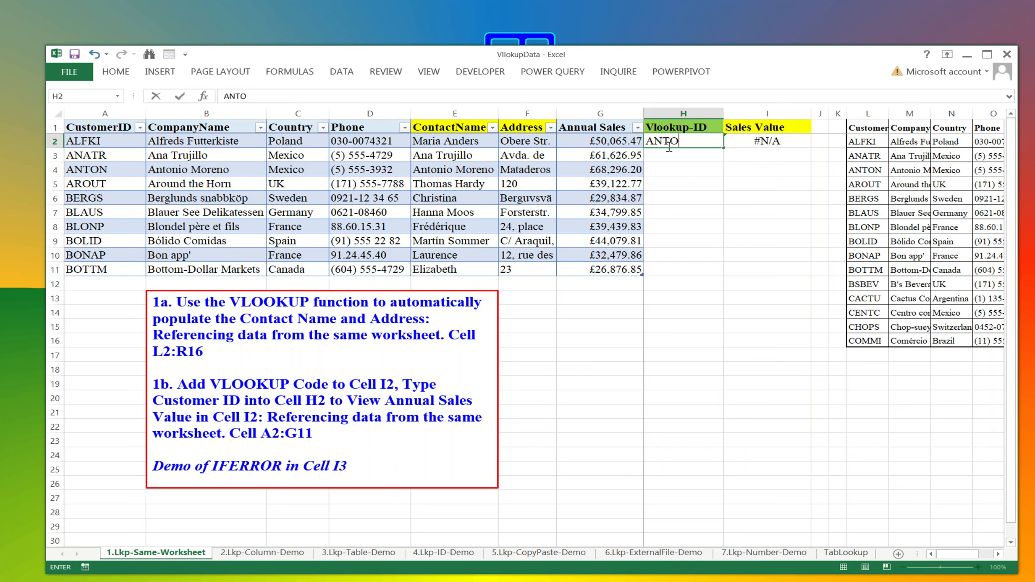
type("N")
key("Return")
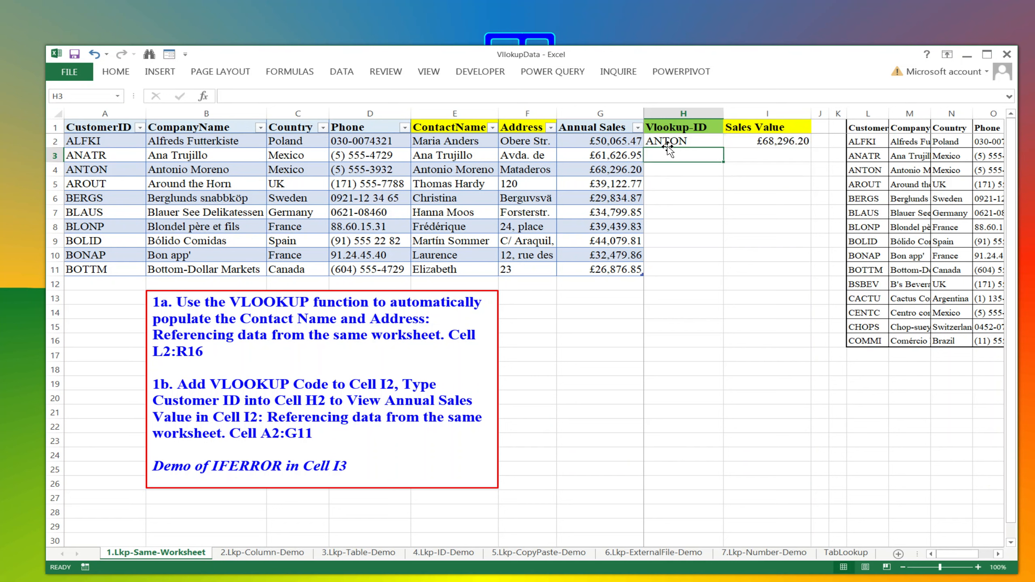
left_click(692, 139)
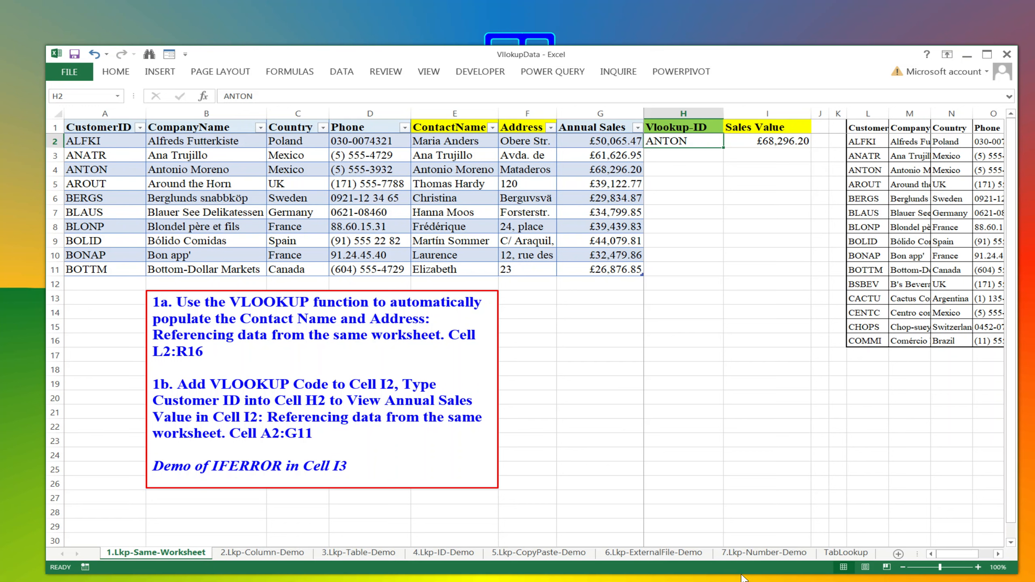
In Notepad, write =IFERROR(VLOOKUP(H2,$A$2:$G$11,7,FALSE), "Not Found") below the lookup formula and select it for copying
key("alt+Tab")
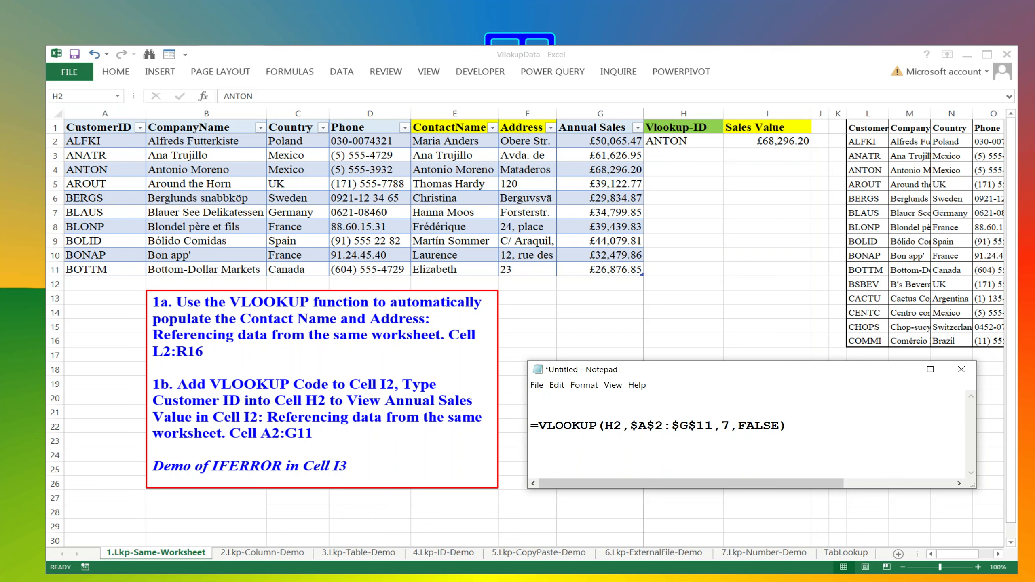
key("alt+Tab")
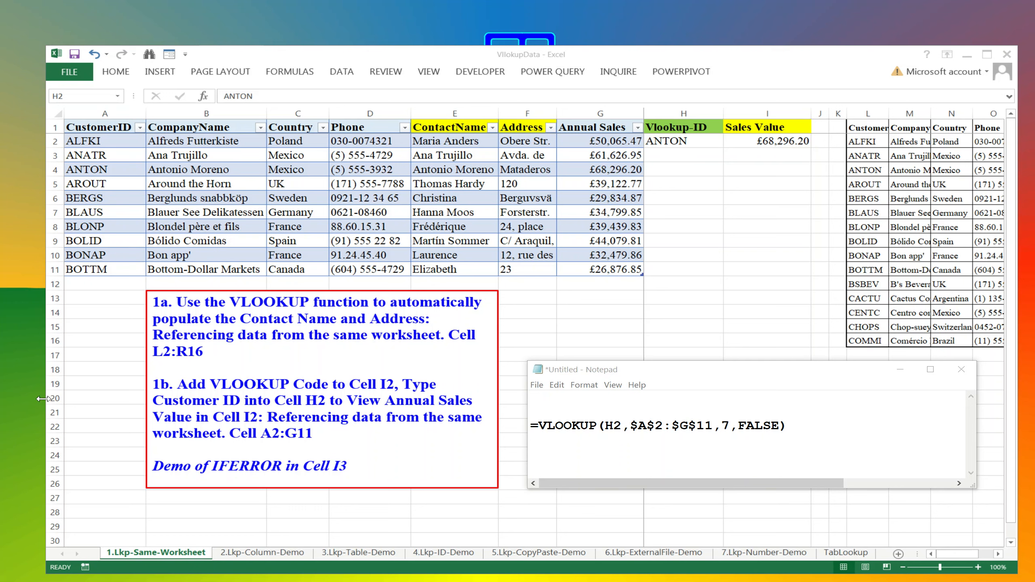
left_click(572, 444)
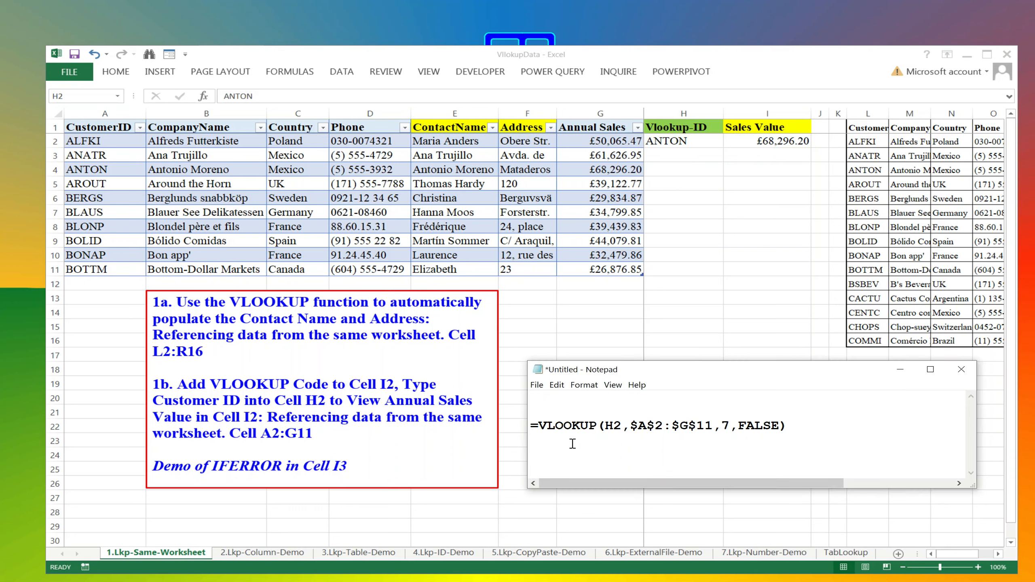
type("=IFERROR(VLOOKUP(H2,$A$2:$G$11,7,FALSE), \"Not Found\")")
left_click(717, 440)
left_click_drag(666, 487, 503, 464)
left_click_drag(953, 440, 505, 443)
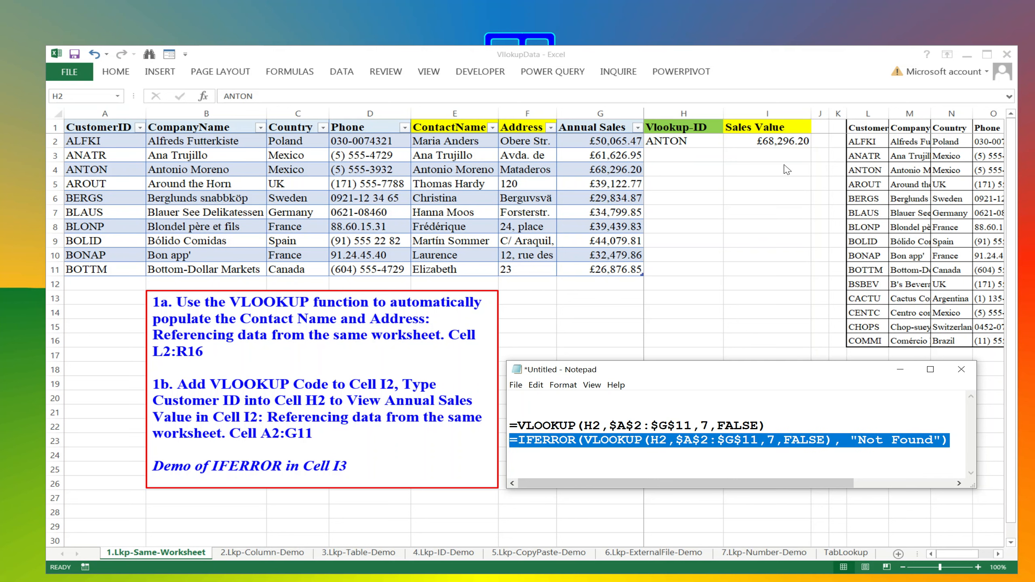
Enter the IFERROR version of the sales lookup with the "Not Found" fallback in cell I3 in Excel
left_click(767, 154)
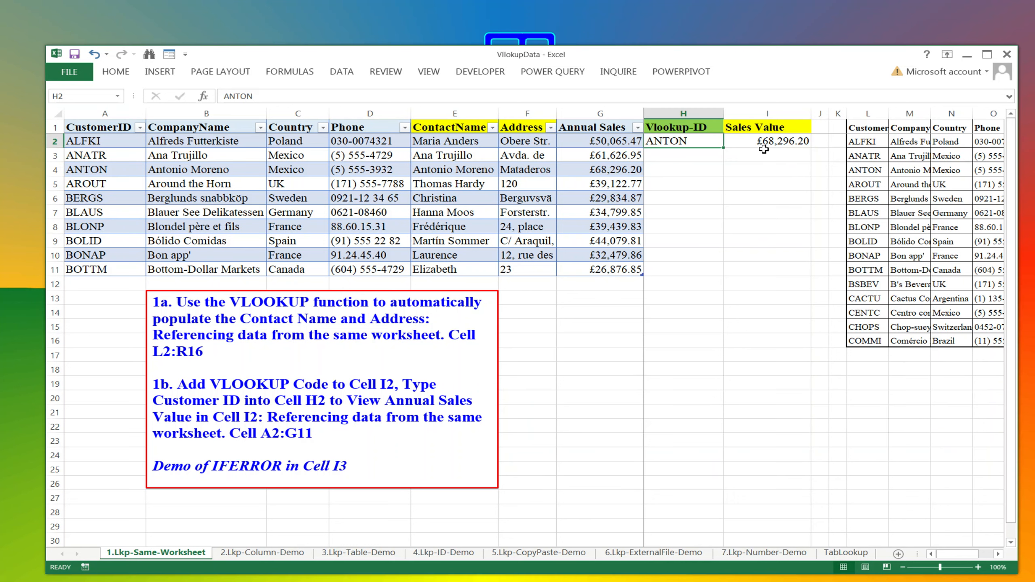
left_click(487, 95)
type("=IFERROR(VLOOKUP(H2,A2:G11,7,FALSE),\"Not Found\")")
key("Return")
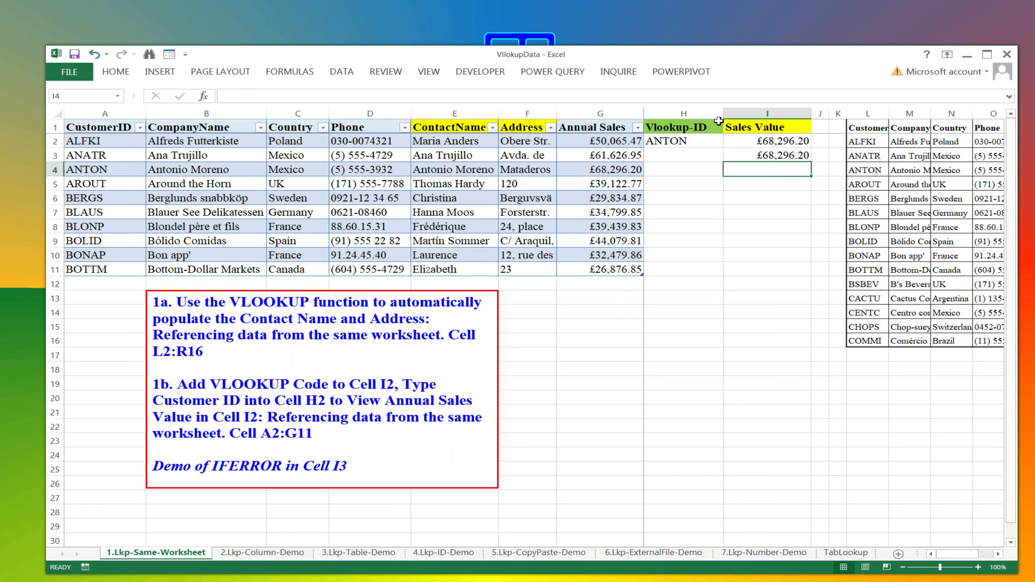
Append a T to the customer ID in H2 to test both sales lookups with an unmatched ID
left_click(688, 139)
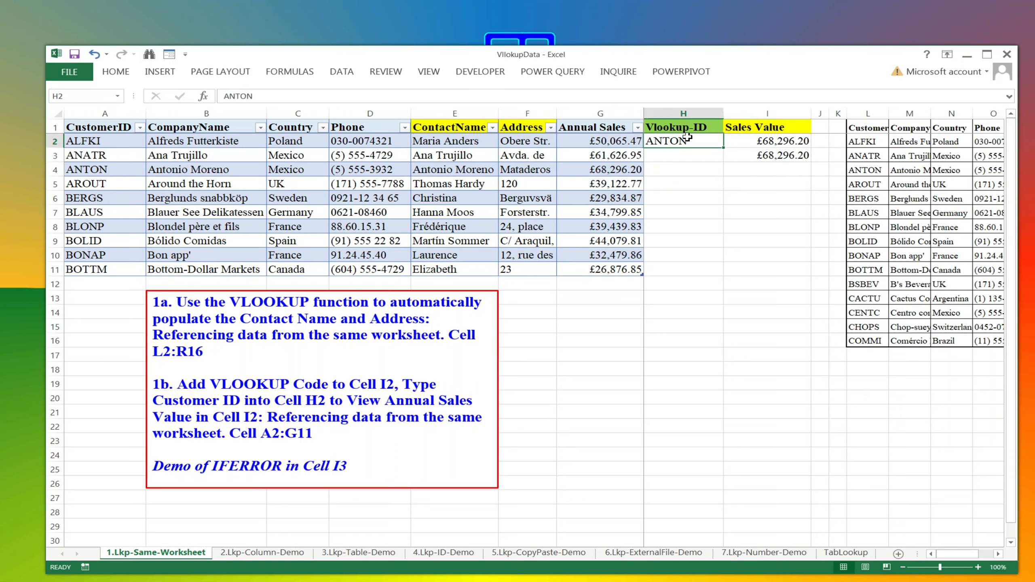
left_click(265, 96)
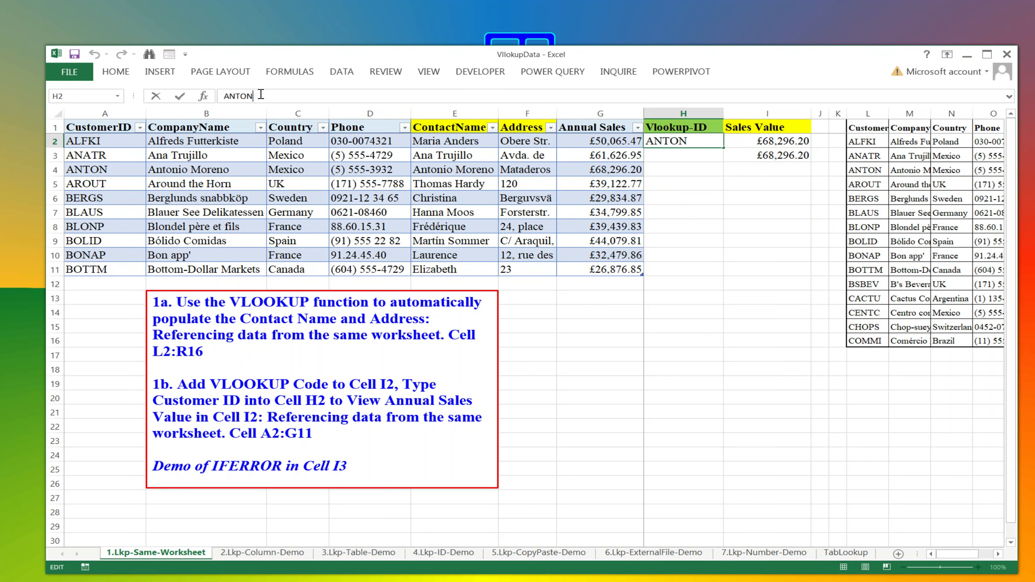
type("T")
key("Return")
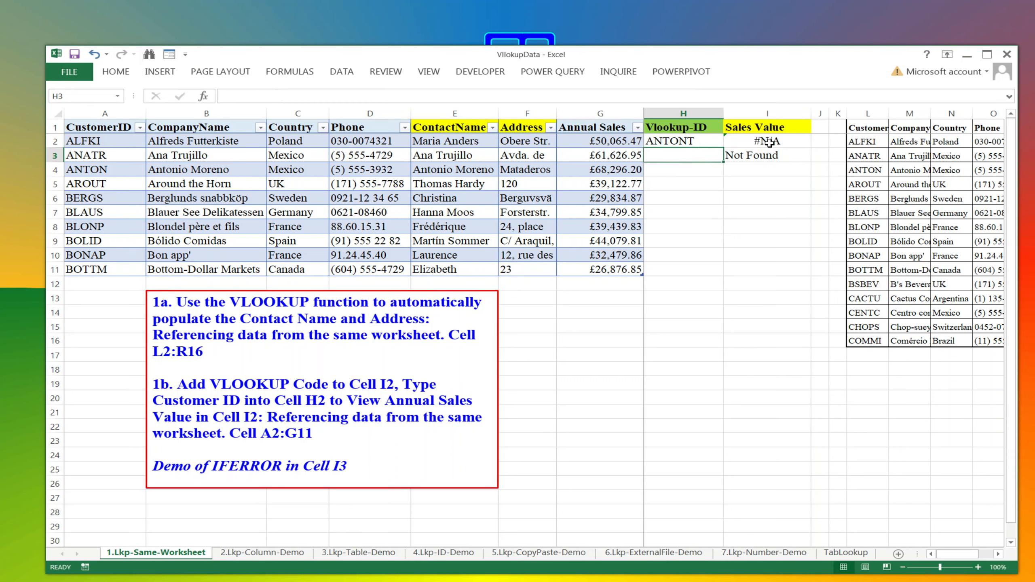
left_click(761, 167)
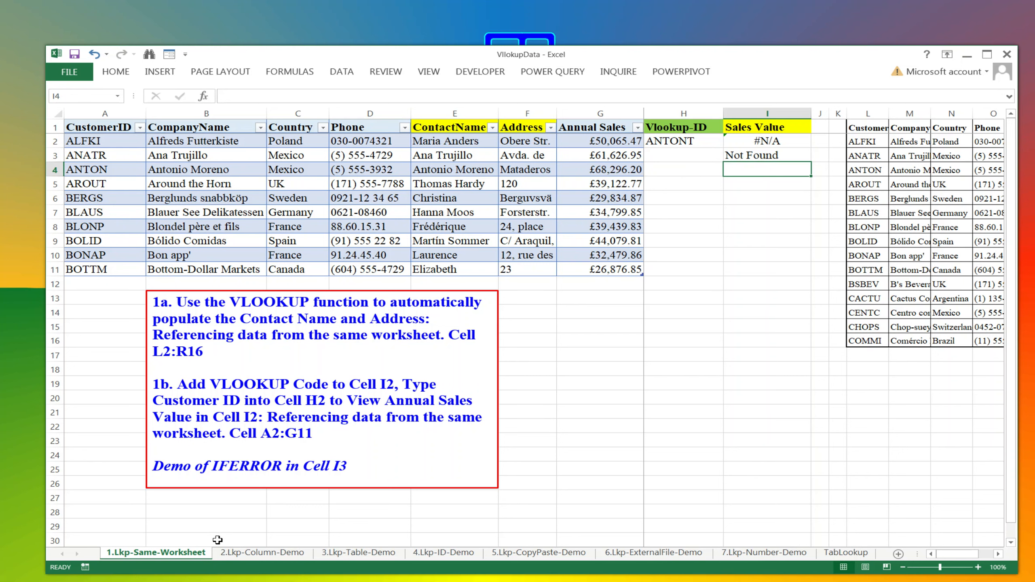
left_click(820, 354)
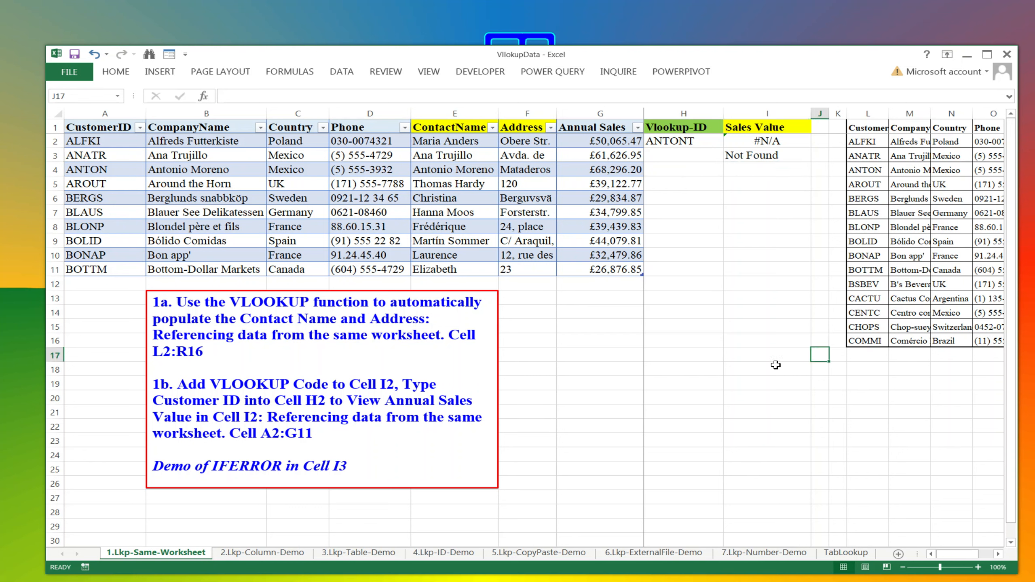
Open the 2.Lkp-Column-Demo sheet and go over its empty Country and Phone columns
left_click(275, 554)
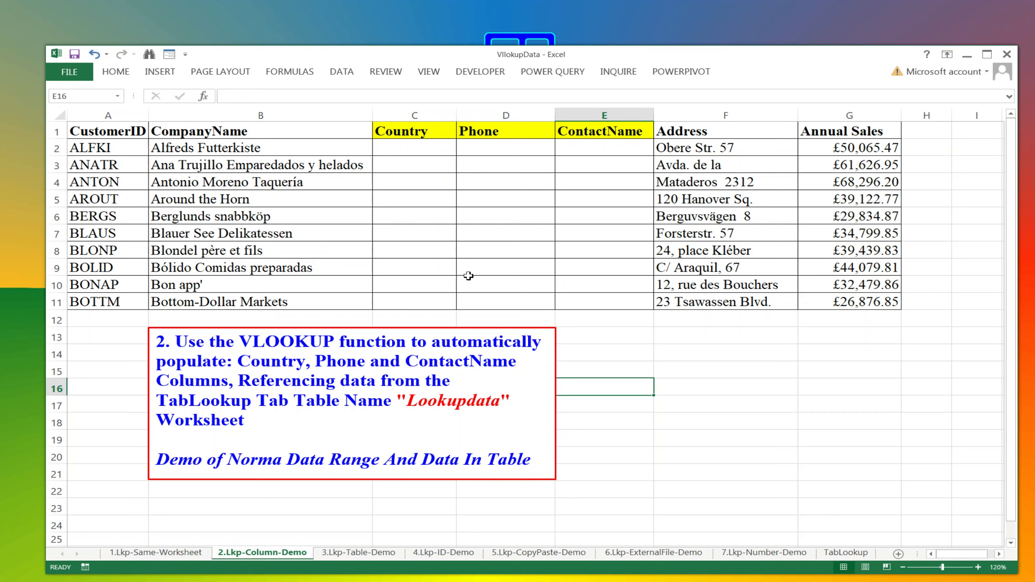
left_click(419, 149)
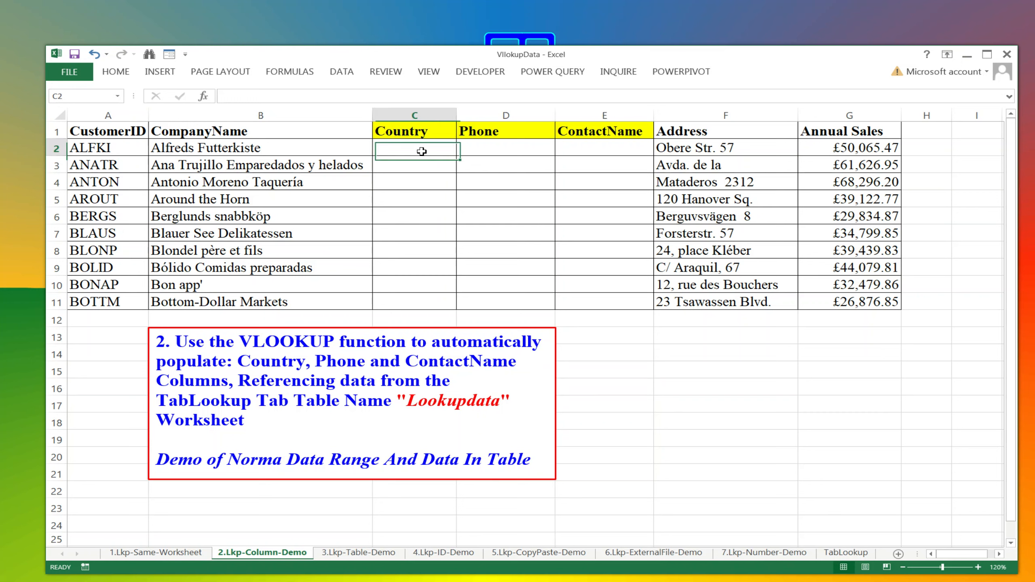
left_click(415, 163)
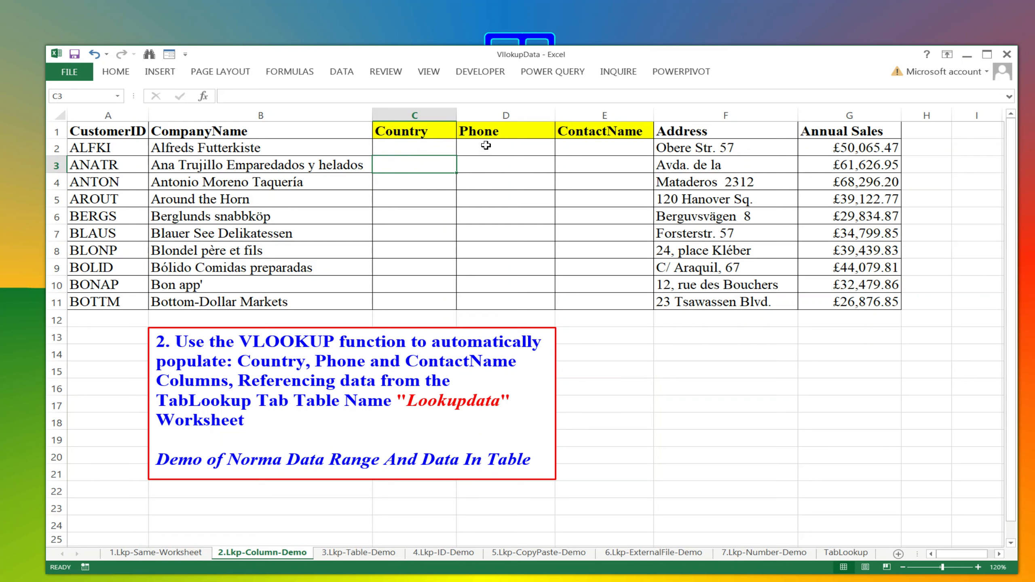
left_click(416, 149)
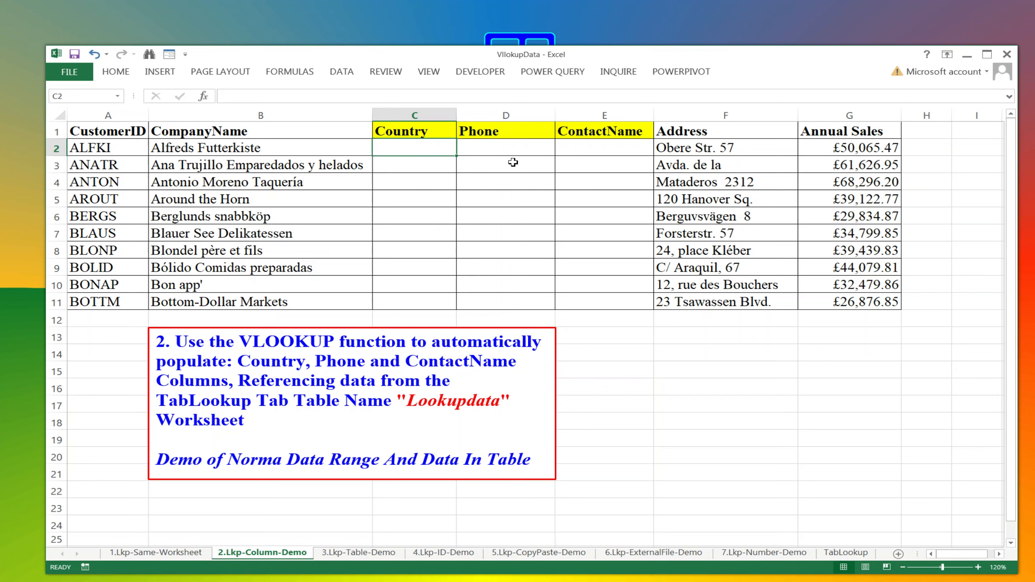
left_click(492, 150)
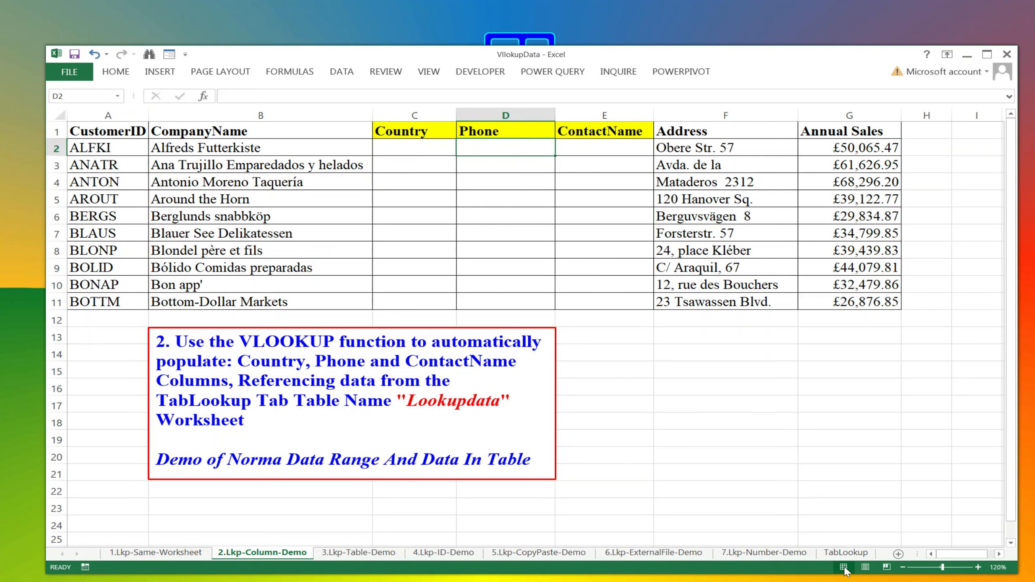
Examine the data and table name on the TabLookup sheet, and return to the instructions on the 2.Lkp-Column-Demo sheet
left_click(845, 552)
left_click(361, 230)
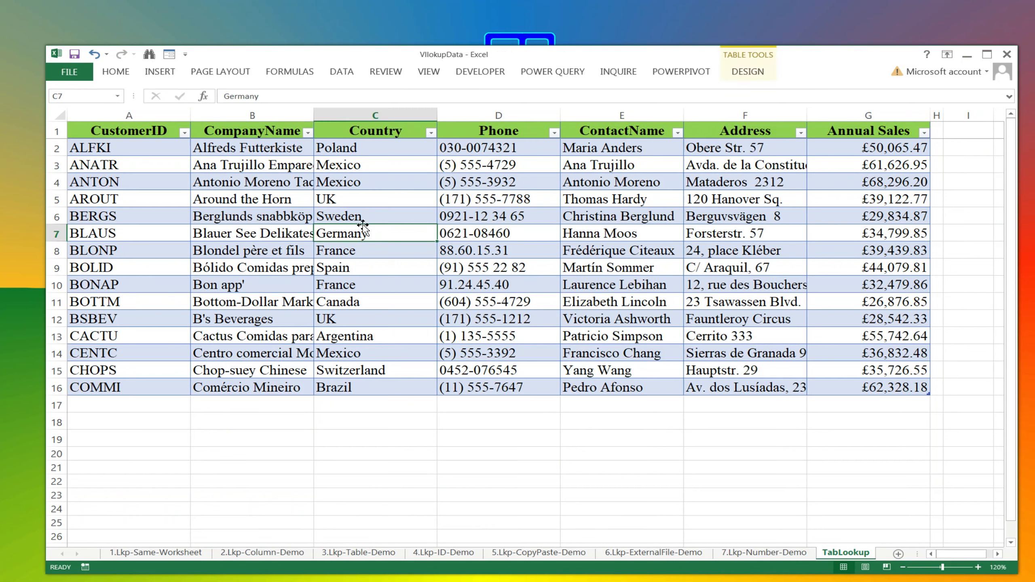
left_click(210, 212)
left_click(129, 210)
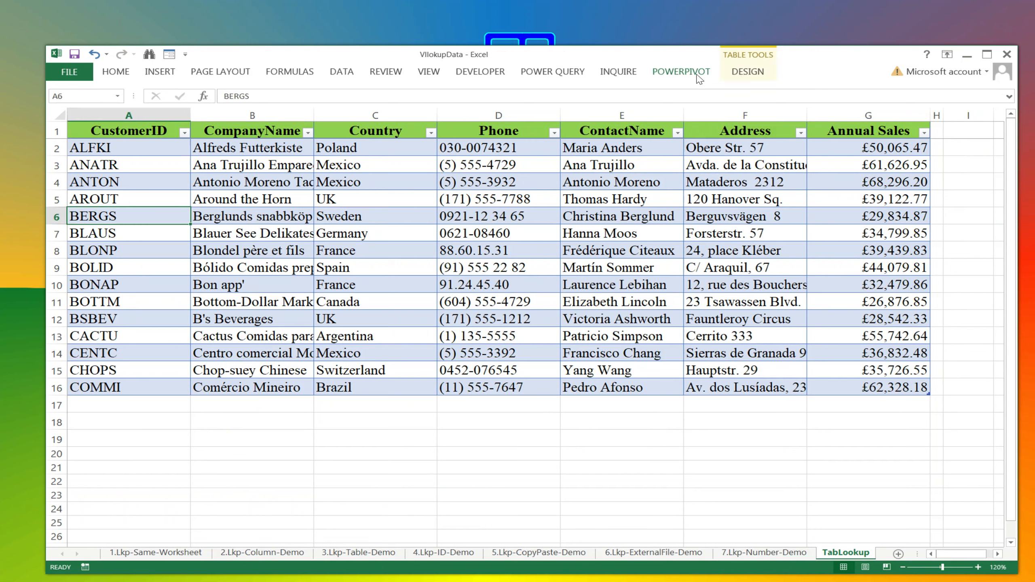
left_click(748, 72)
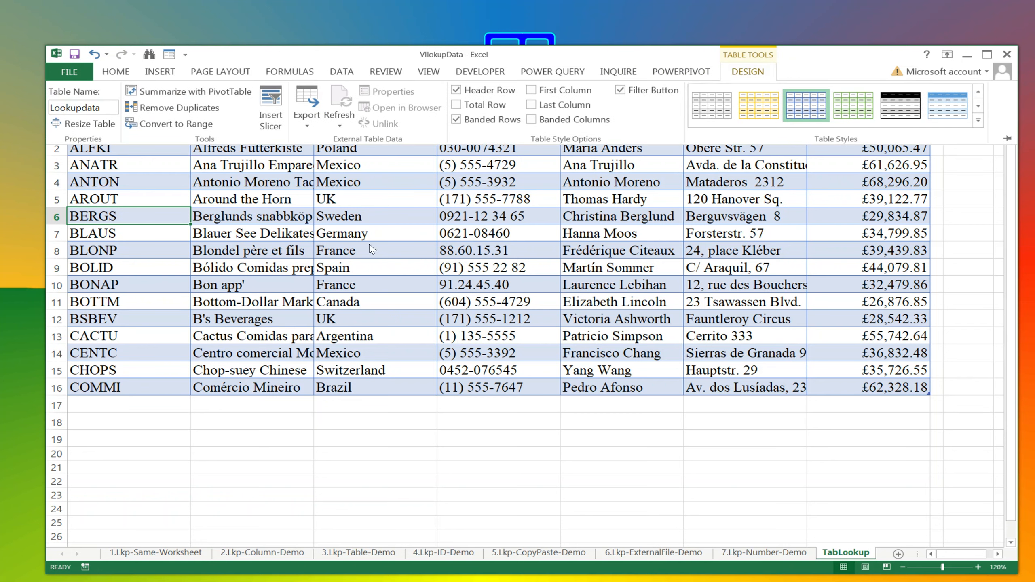
left_click(228, 199)
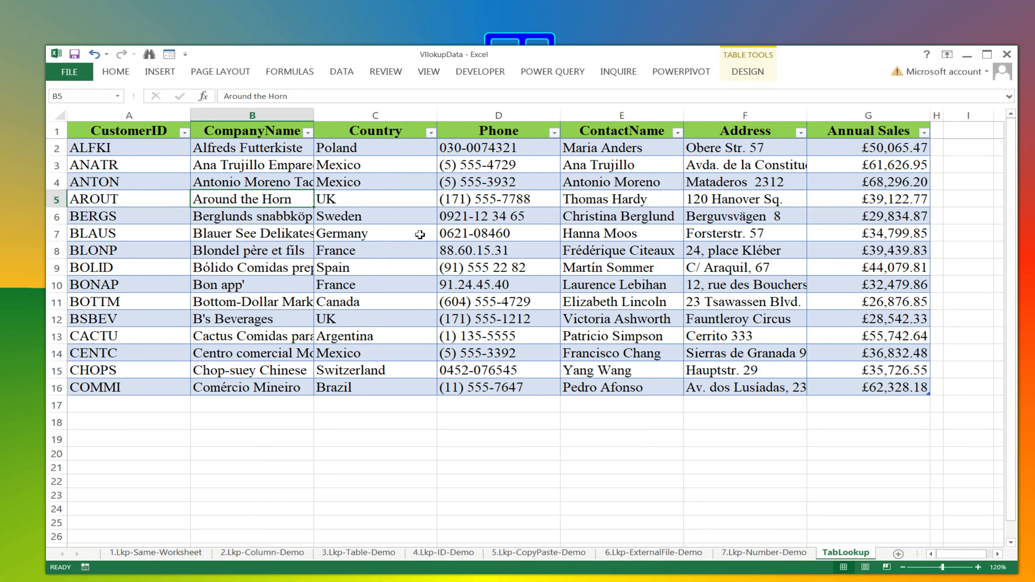
left_click(300, 222)
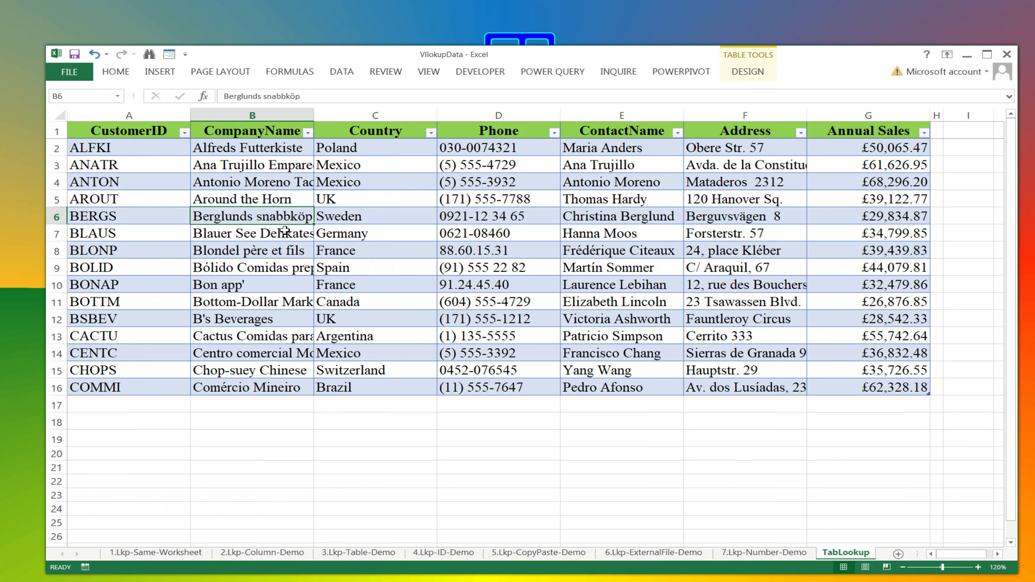
left_click(578, 268)
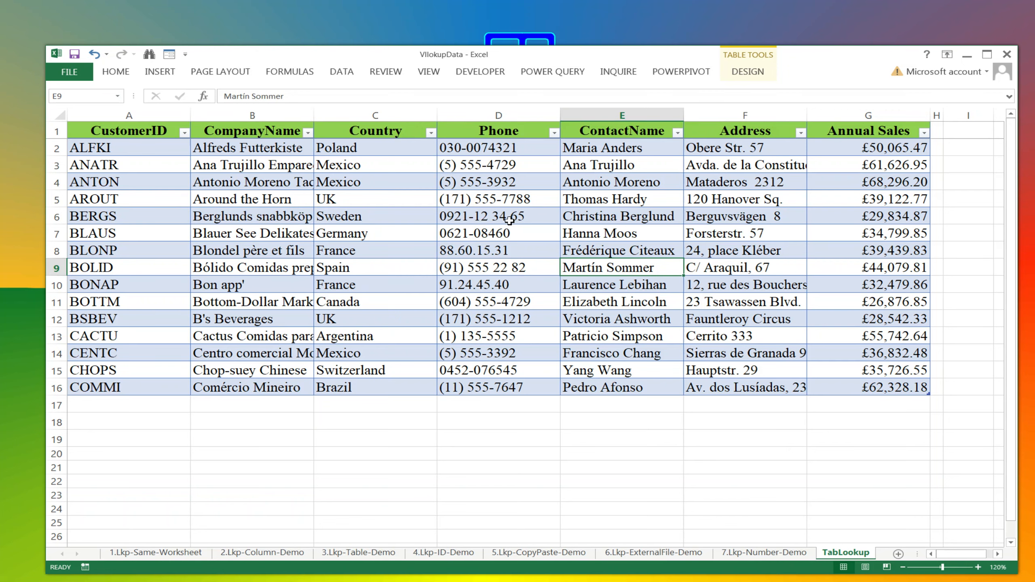
left_click(474, 217)
left_click(450, 196)
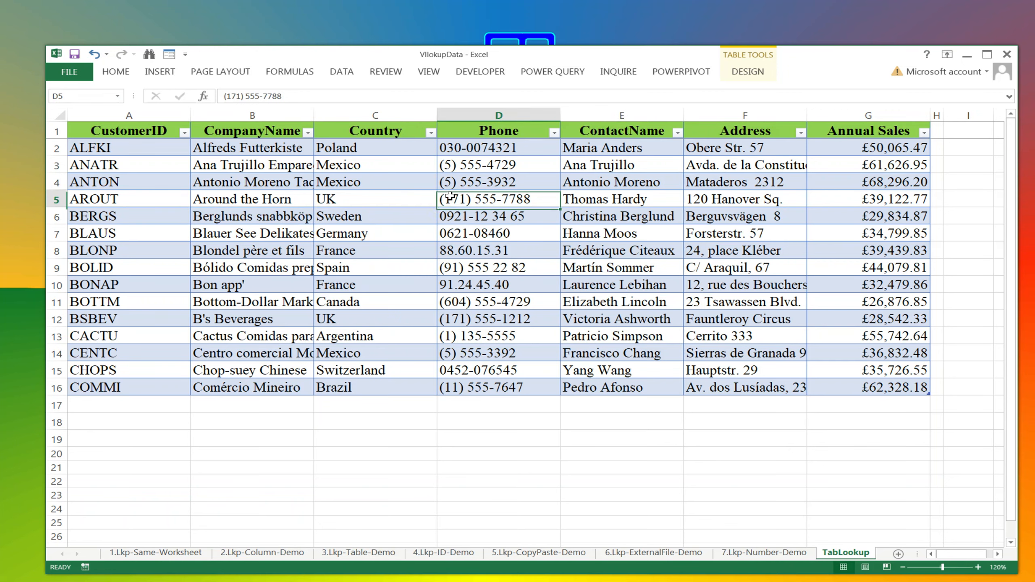
left_click(263, 553)
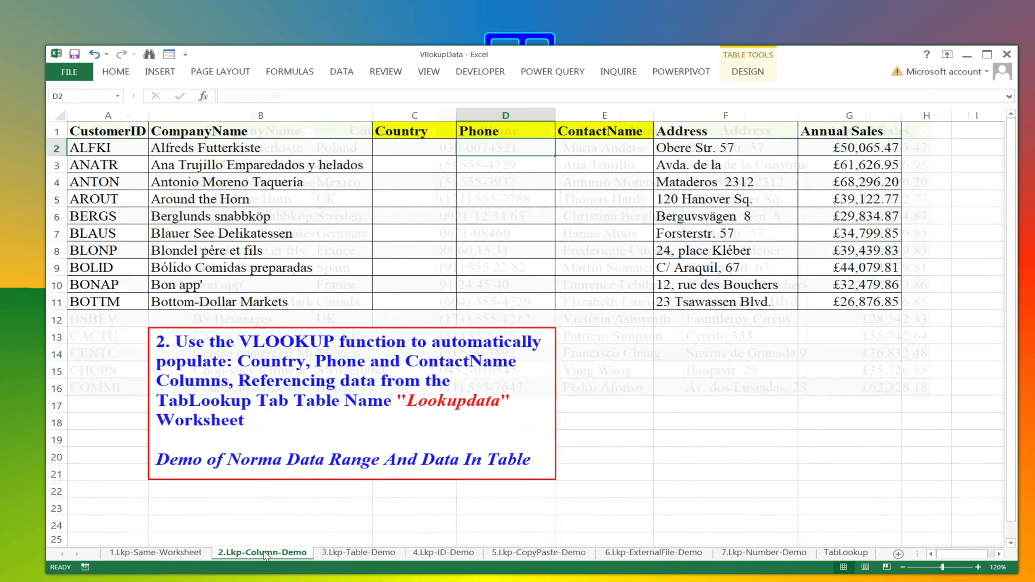
left_click(425, 381)
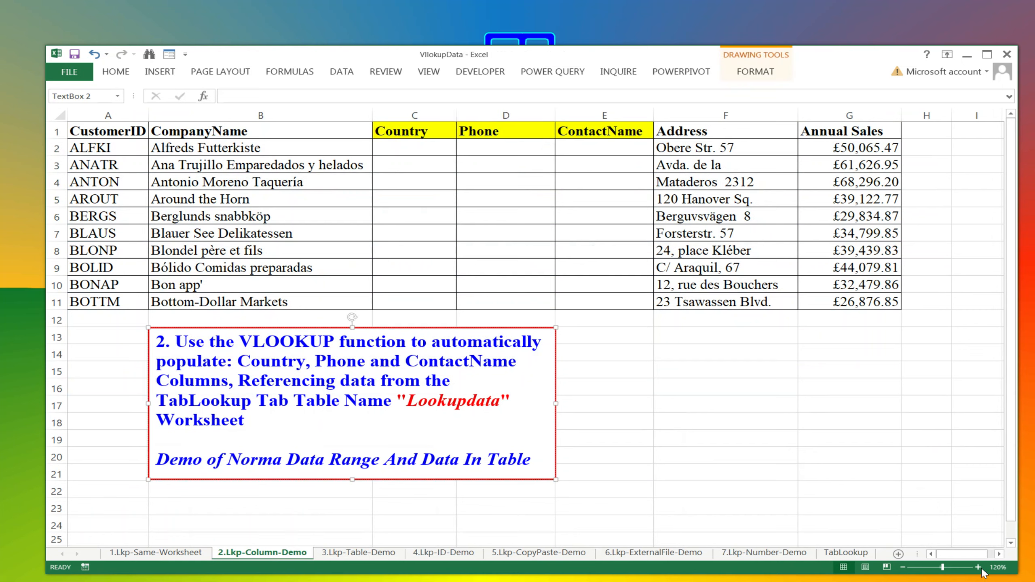
Switch to Notepad, move its window off the instruction box, and remove the two old sales lookup formulas
key("alt+Tab")
left_click(683, 438)
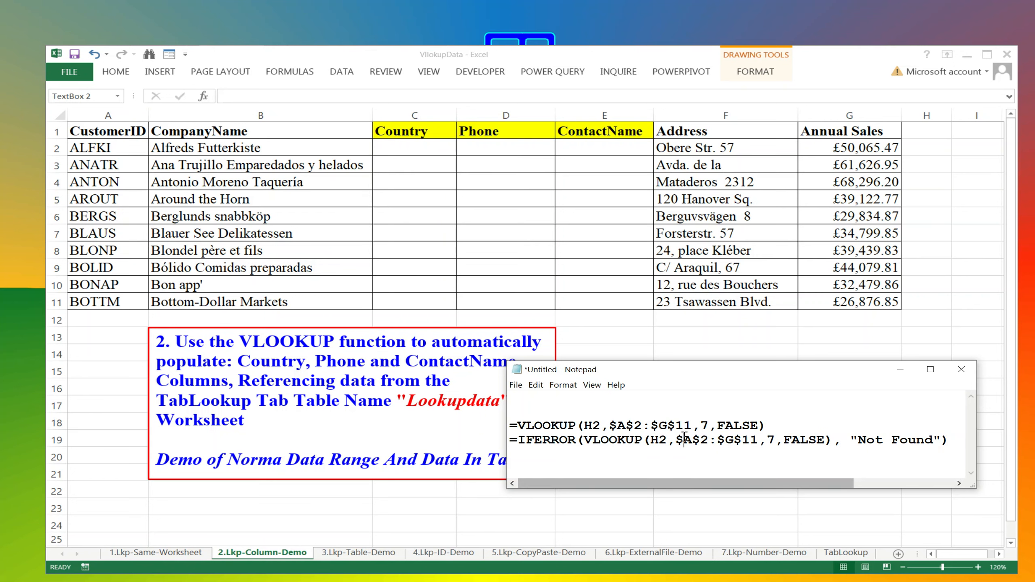
left_click_drag(557, 453, 515, 427)
left_click(564, 424)
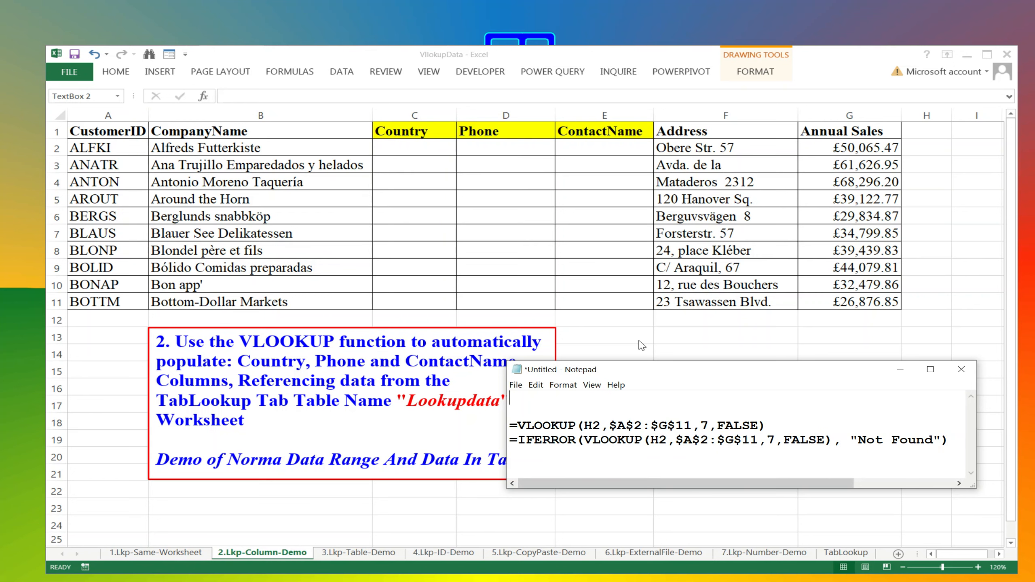
left_click_drag(504, 361, 579, 349)
left_click_drag(716, 365, 718, 347)
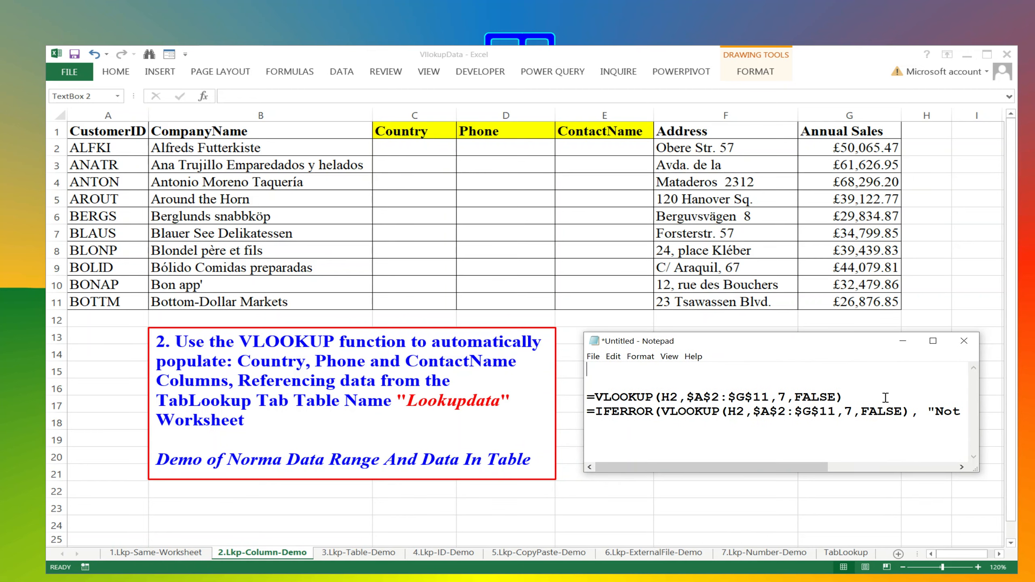
left_click_drag(629, 411, 928, 419)
left_click(647, 394)
key("ctrl+x")
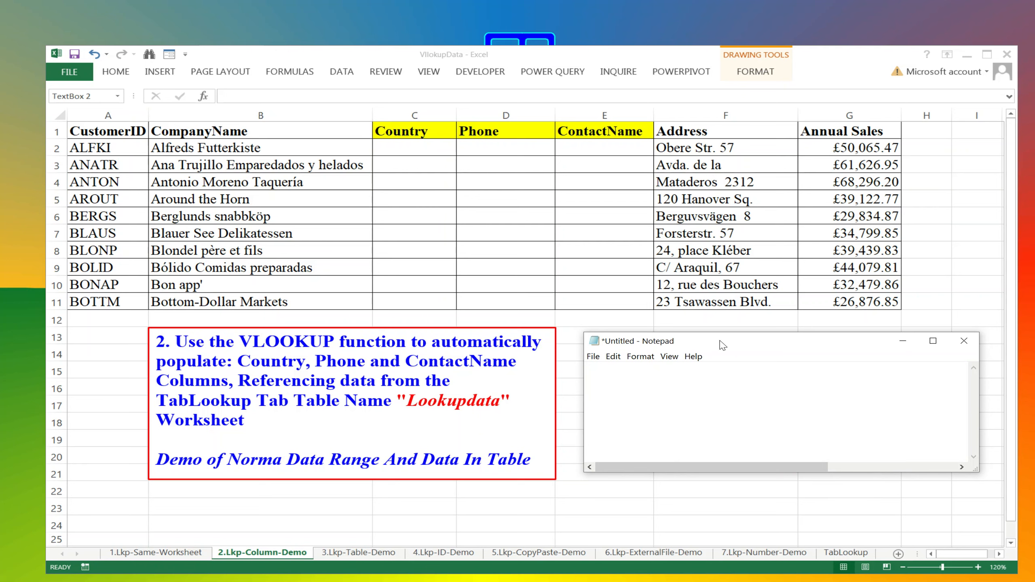
left_click_drag(722, 344, 722, 349)
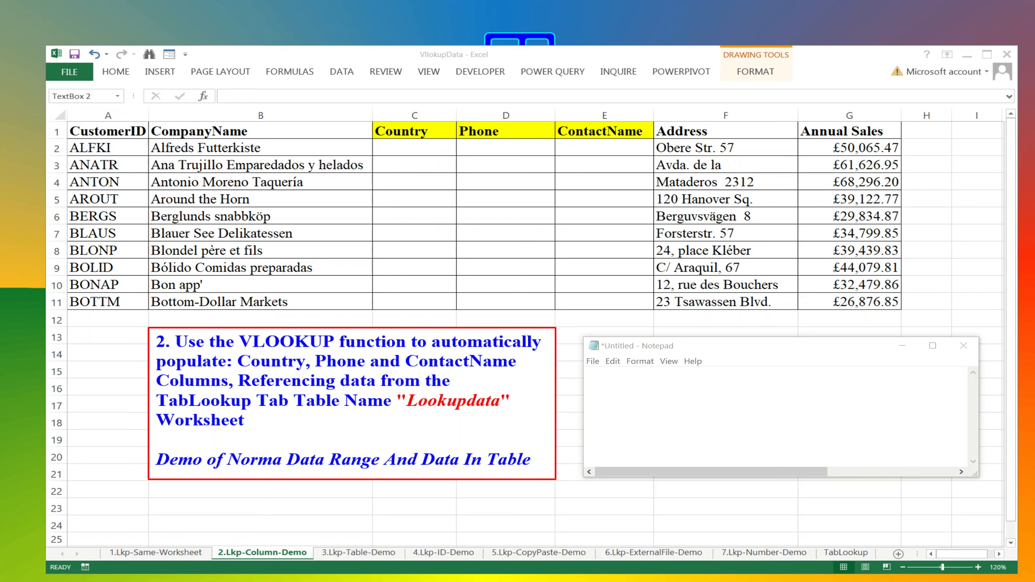
Put the formula =VLOOKUP(A2,Lookupdata,3,FALSE) into the empty Notepad note
left_click(644, 396)
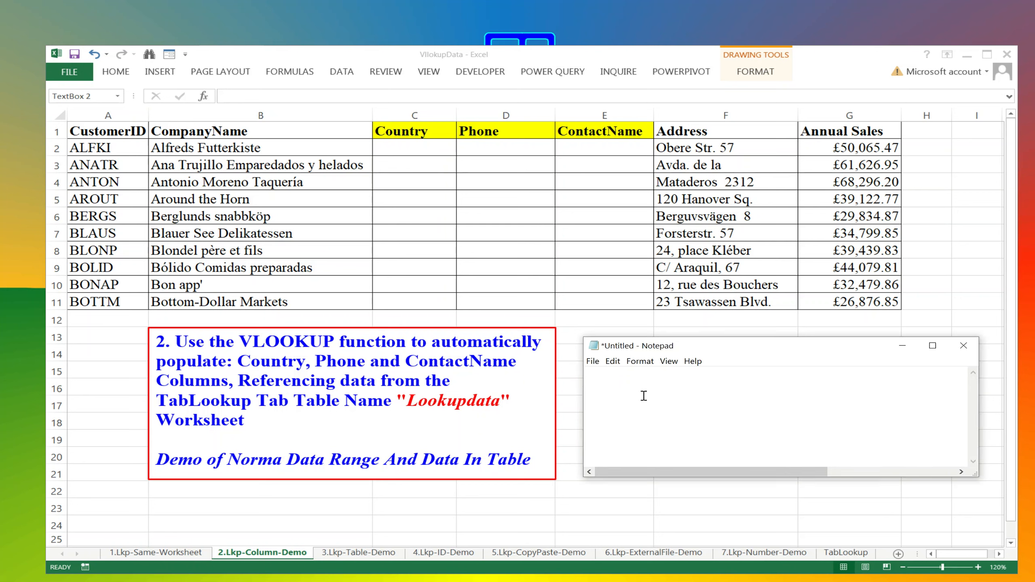
key("ctrl+v")
left_click(669, 390)
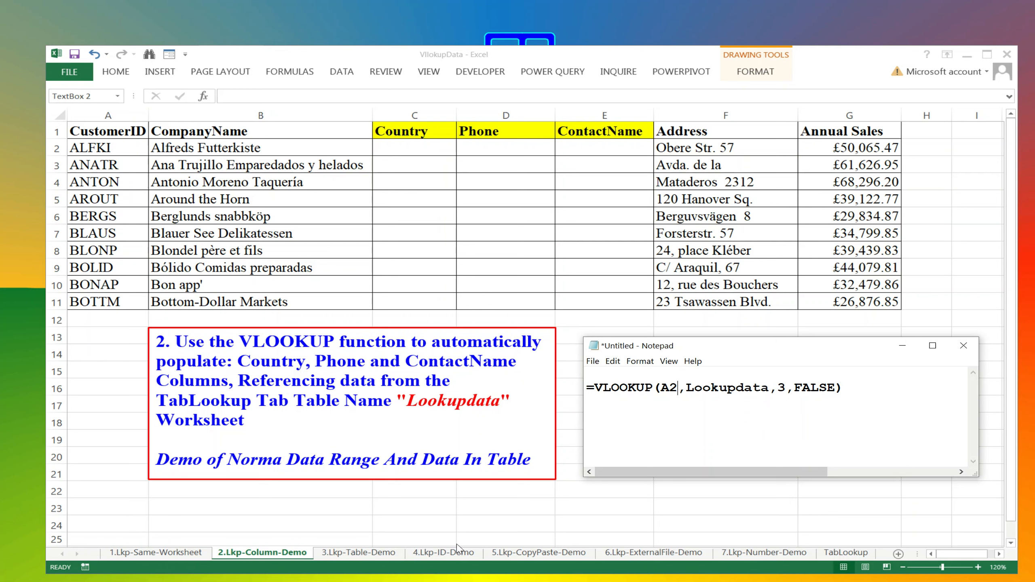
Check the name of the source table on Excel's TabLookup sheet against the Notepad formula, and return to the 2.Lkp-Column-Demo sheet
left_click(846, 555)
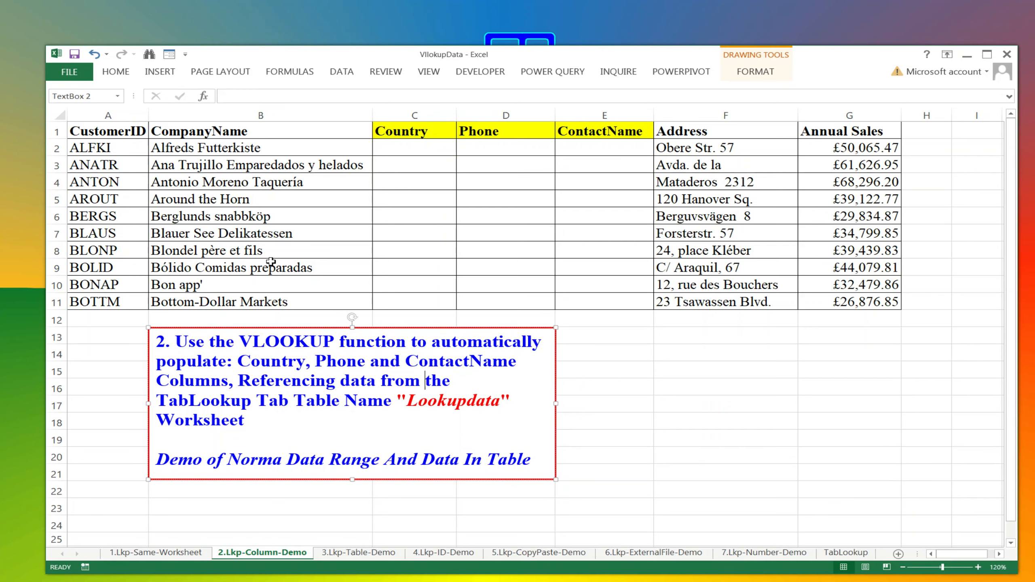
left_click(839, 552)
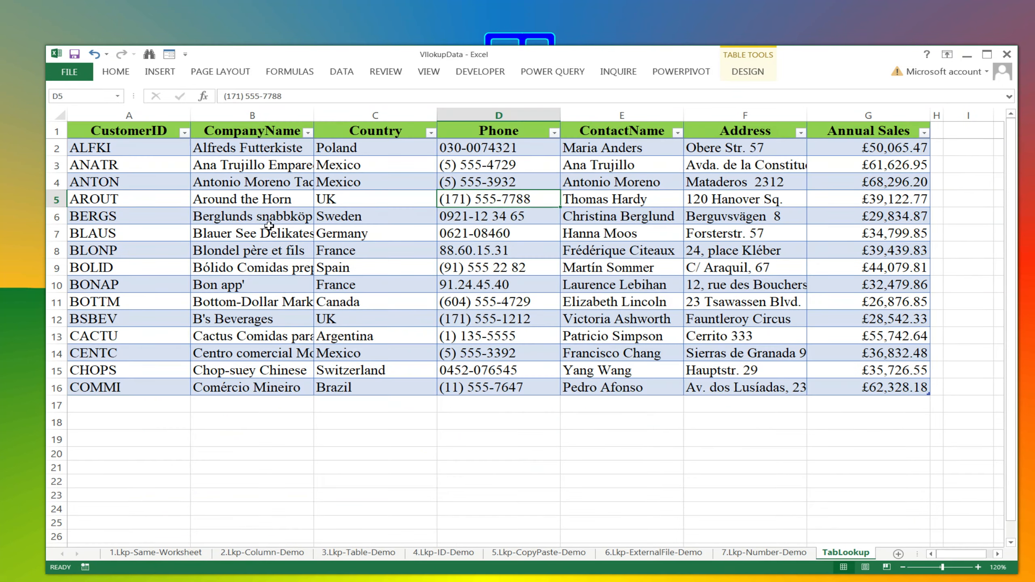
left_click(244, 181)
left_click(746, 72)
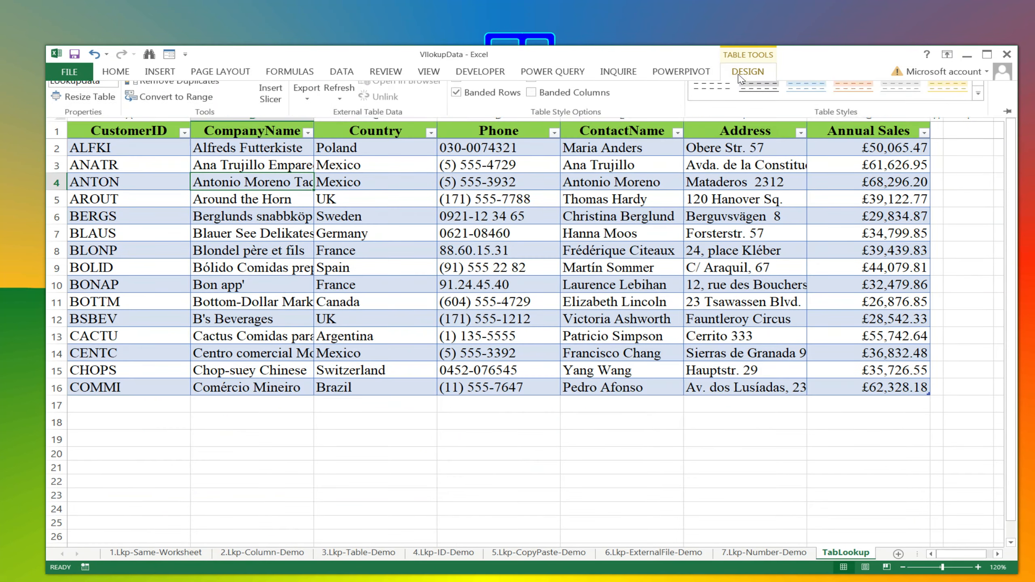
left_click(510, 237)
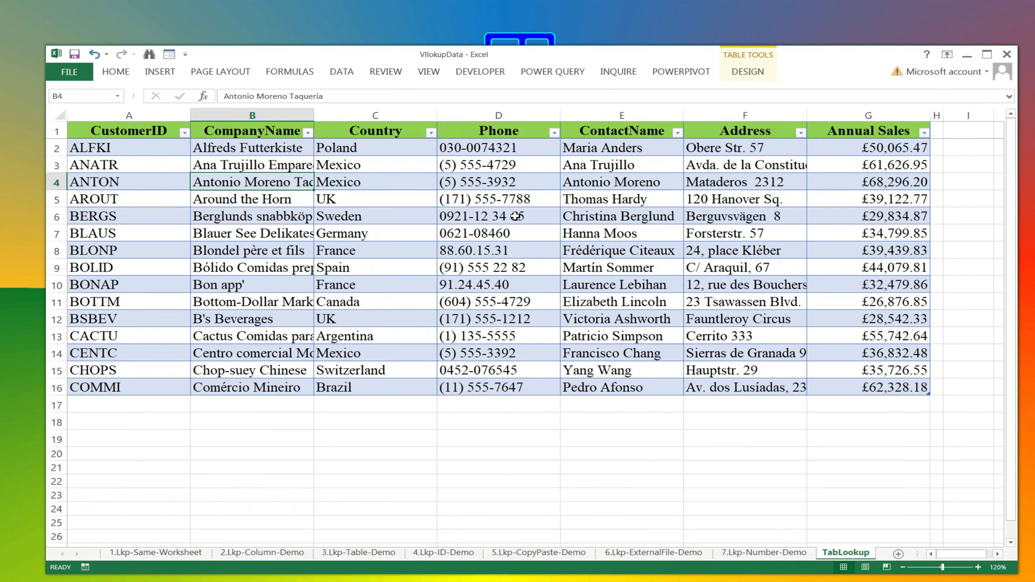
left_click(515, 216)
key("alt+Tab")
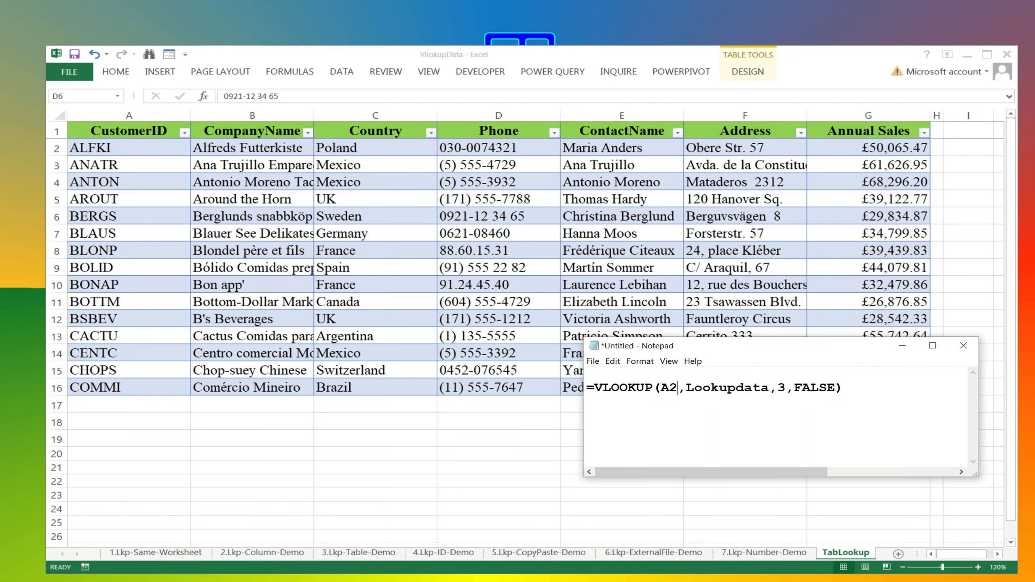
left_click(268, 558)
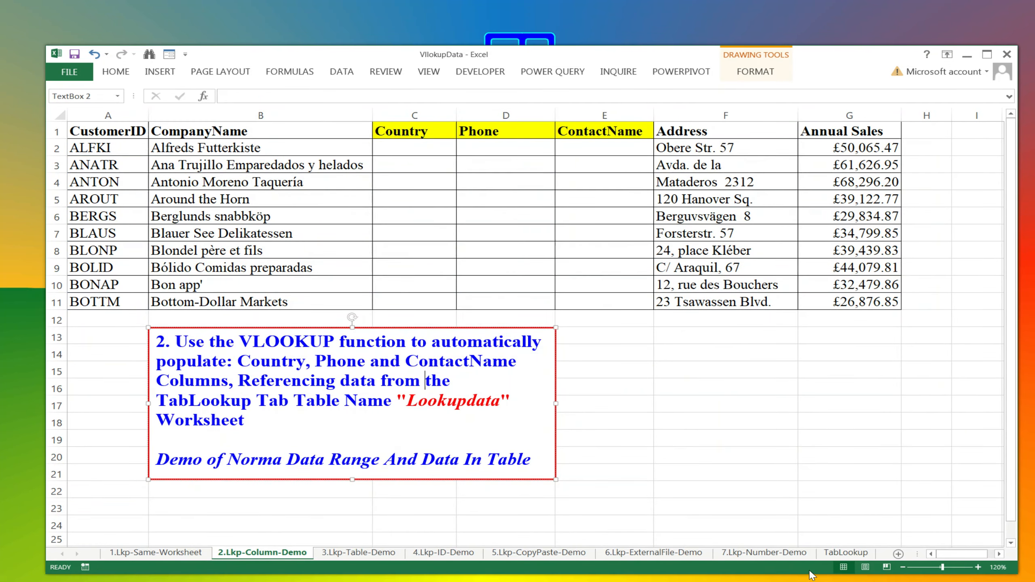
Copy the lookup formula from Notepad and enter =VLOOKUP(A2,Lookupdata,3,FALSE) in Country cell C2 in Excel
key("alt+Tab")
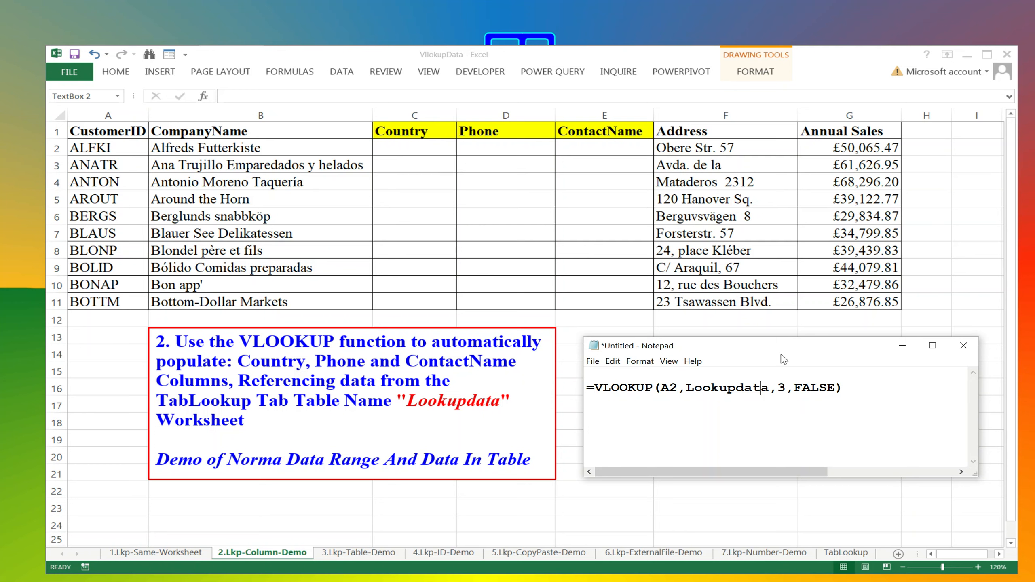
left_click_drag(857, 387, 585, 390)
key("ctrl+c")
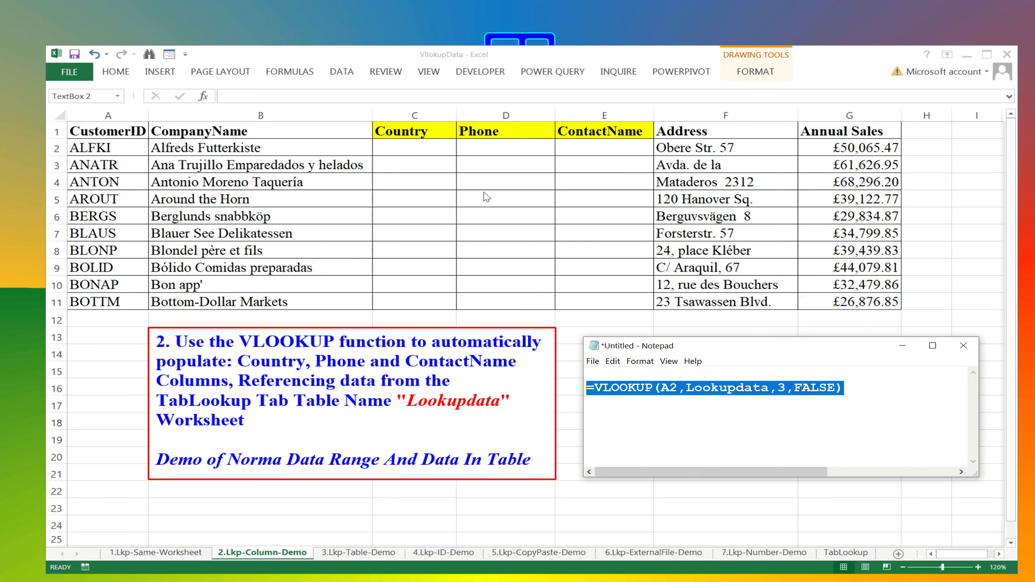
left_click(425, 149)
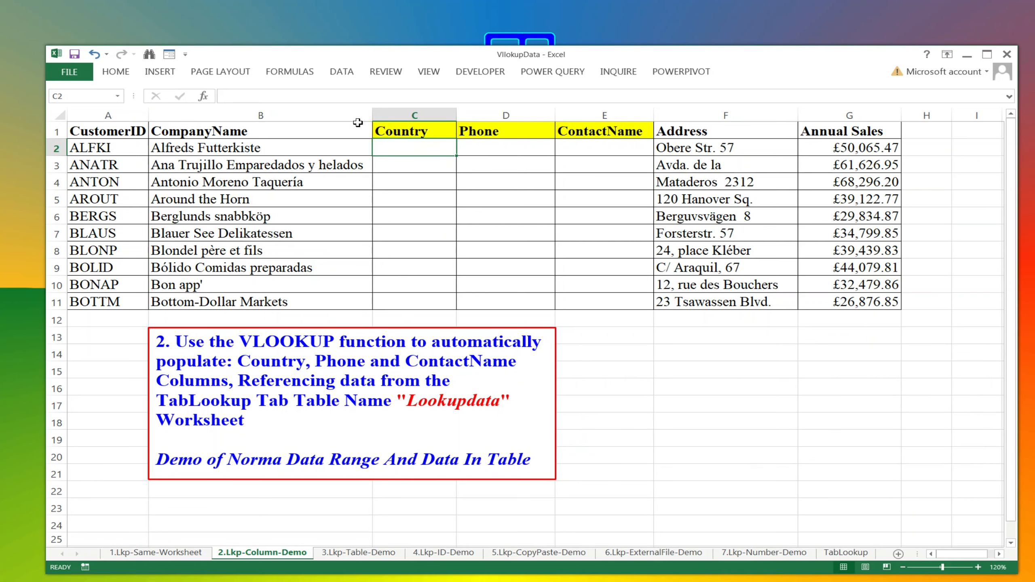
left_click(350, 94)
key("ctrl+v")
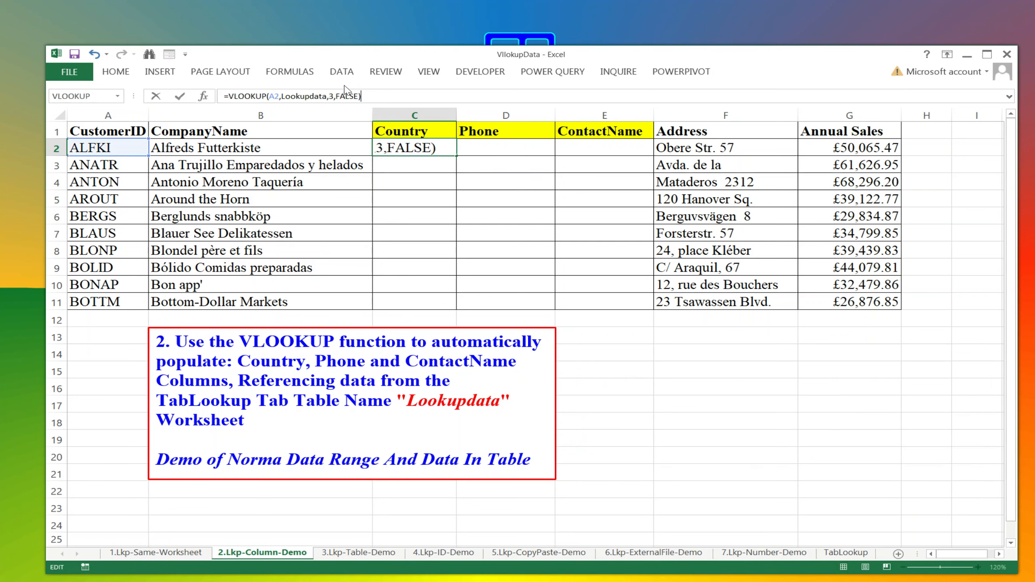
key("Return")
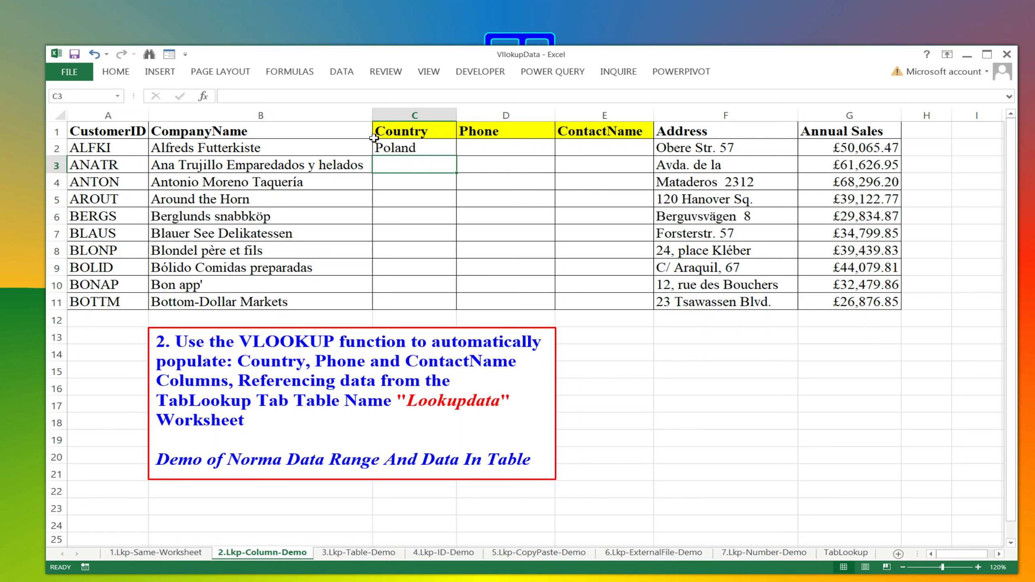
Enter the copied lookup formula in Phone cell D2 with the column index set to 4
left_click(392, 149)
left_click(473, 143)
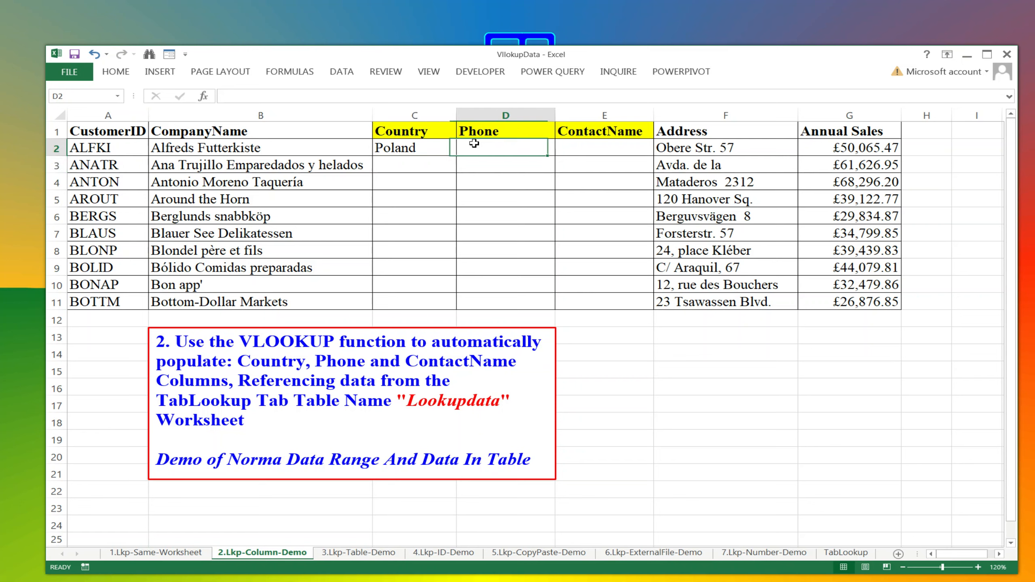
left_click(328, 97)
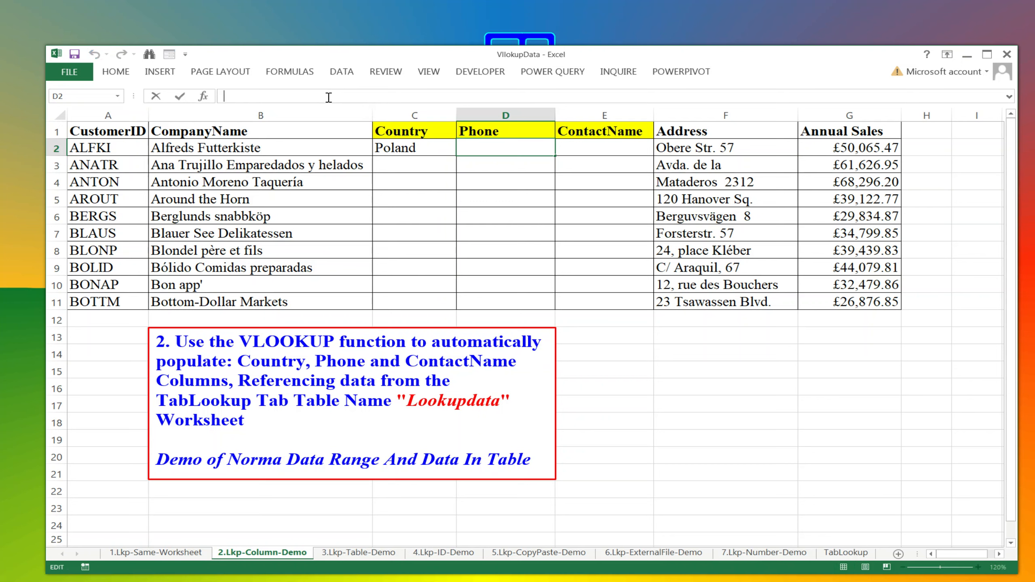
key("ctrl+v")
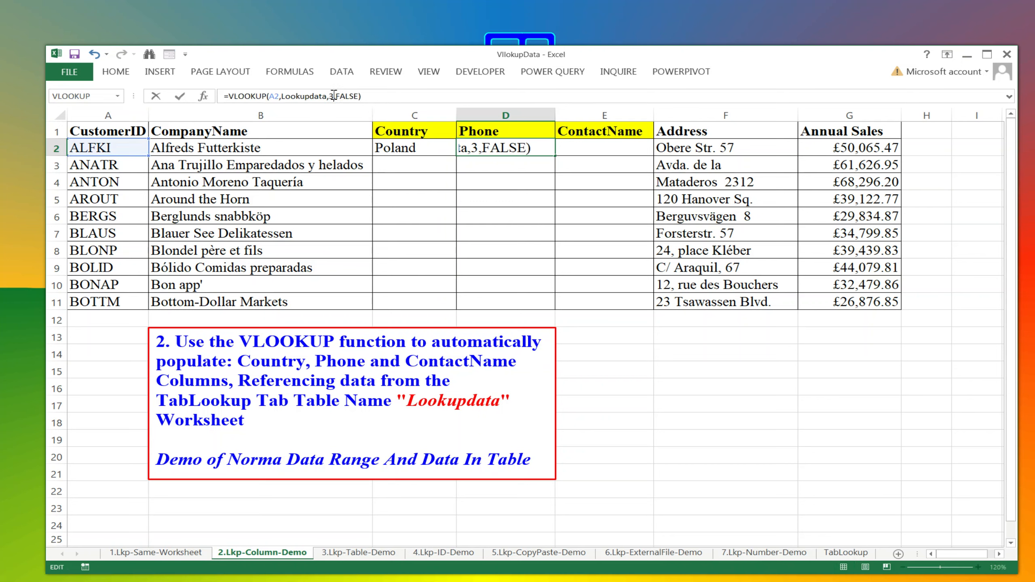
left_click(334, 96)
key("BackSpace")
type("4")
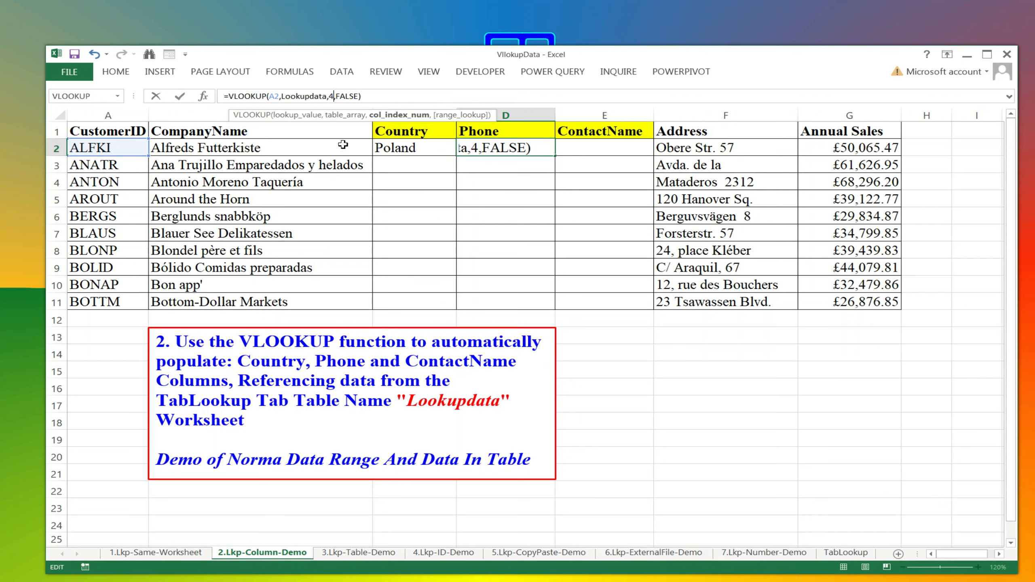
key("Return")
Enter the copied lookup formula in ContactName cell E2 with the column index set to 5
left_click(585, 144)
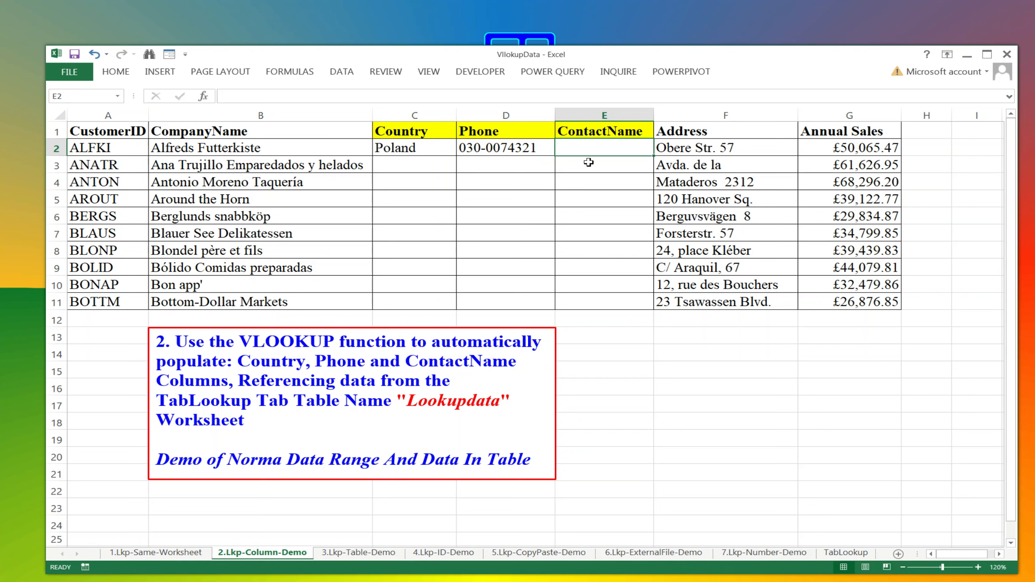
left_click(273, 98)
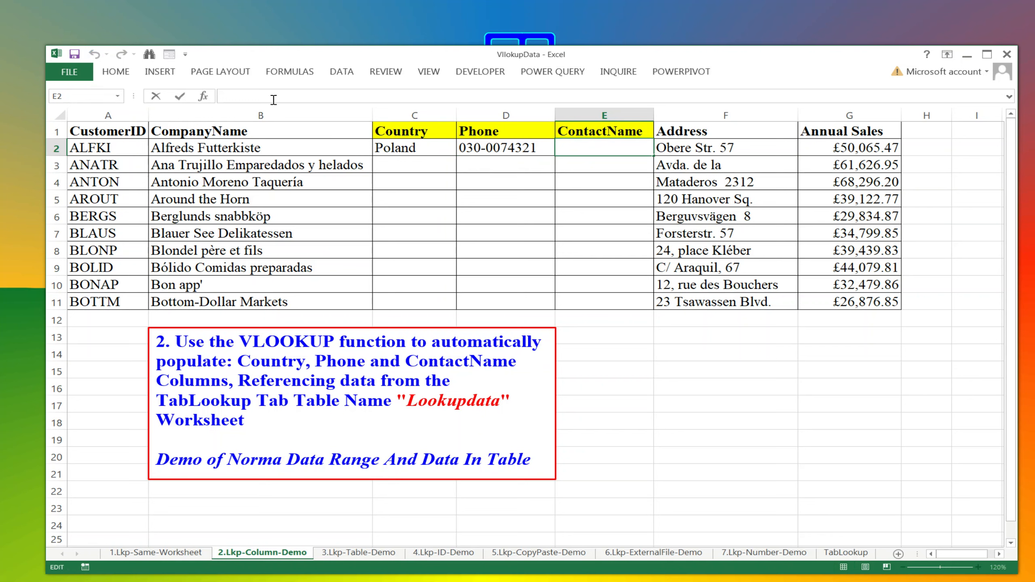
key("ctrl+v")
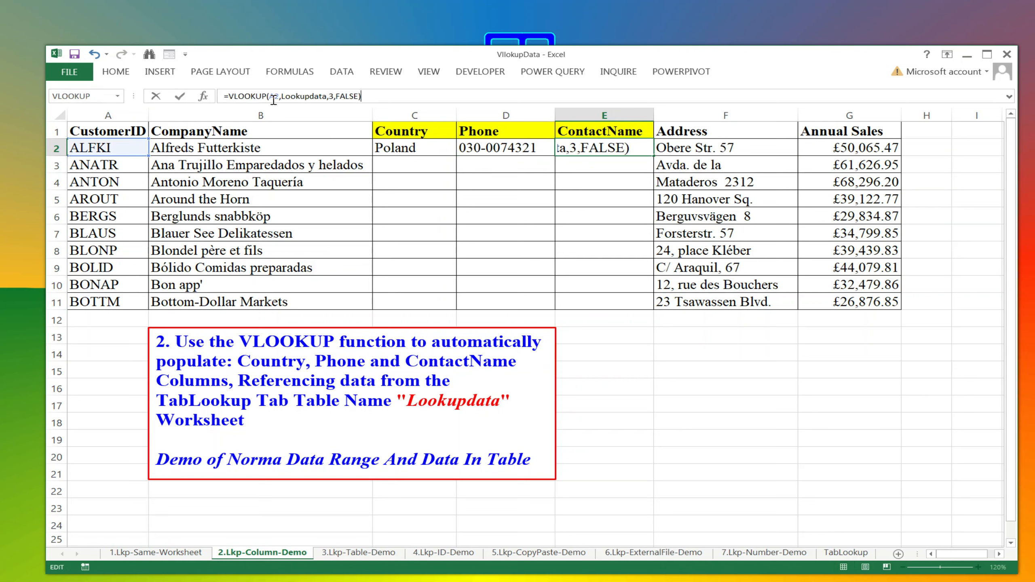
left_click(334, 96)
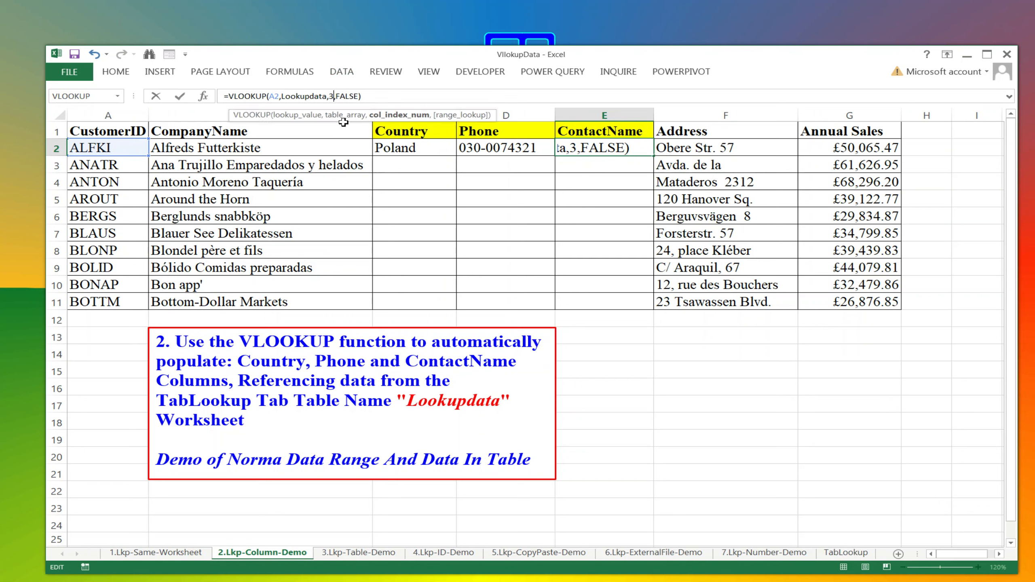
key("BackSpace")
type("4")
key("Return")
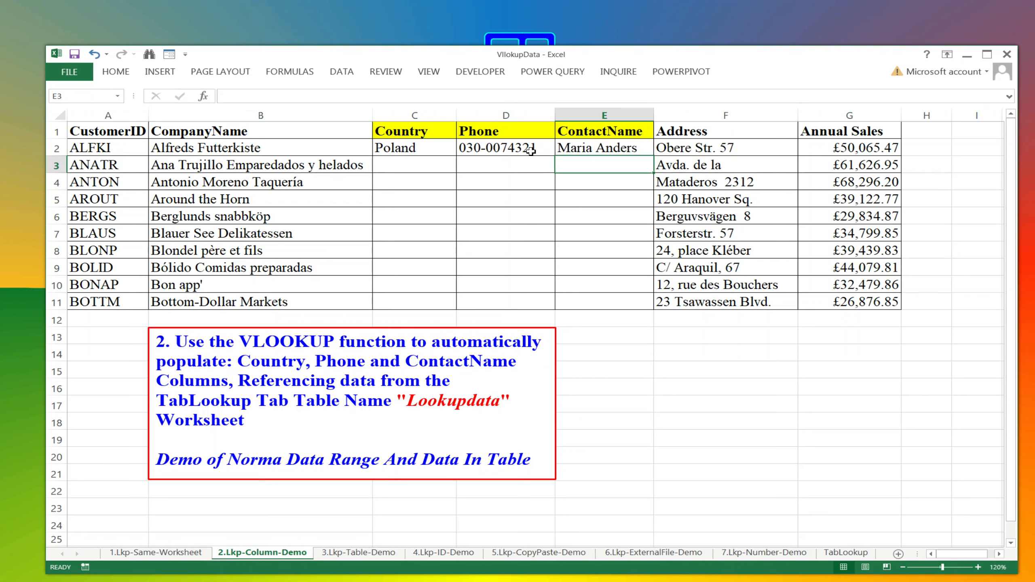
Fill the Country, Phone and ContactName lookup formulas from row 2 down to row 11
left_click(421, 158)
left_click(423, 140)
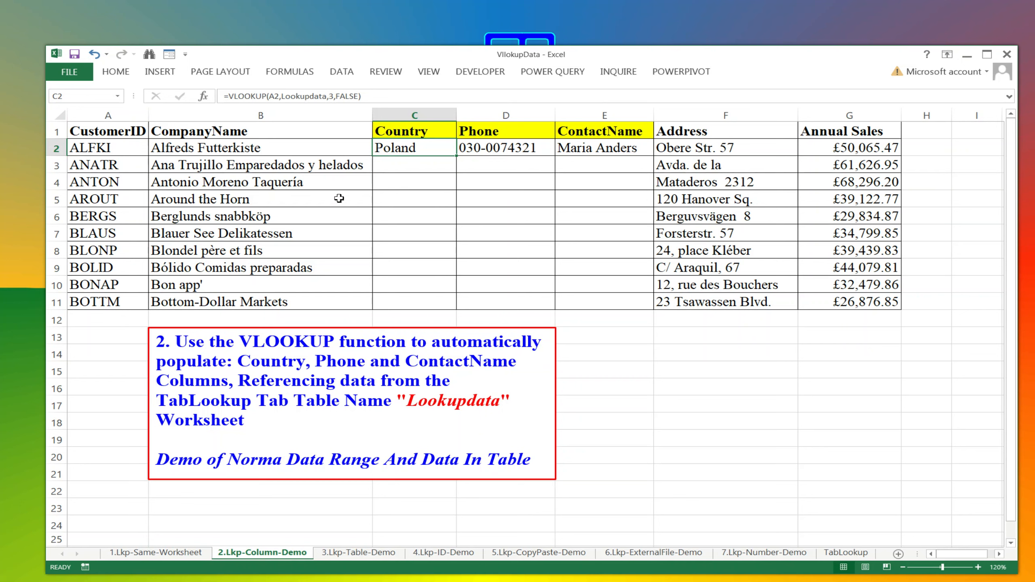
double_click(458, 155)
left_click(523, 150)
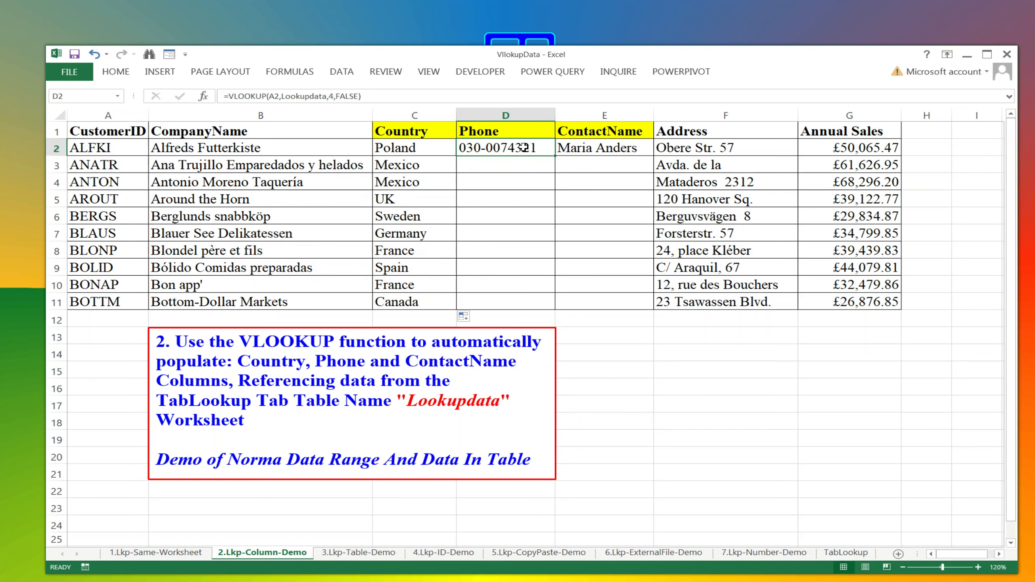
double_click(556, 157)
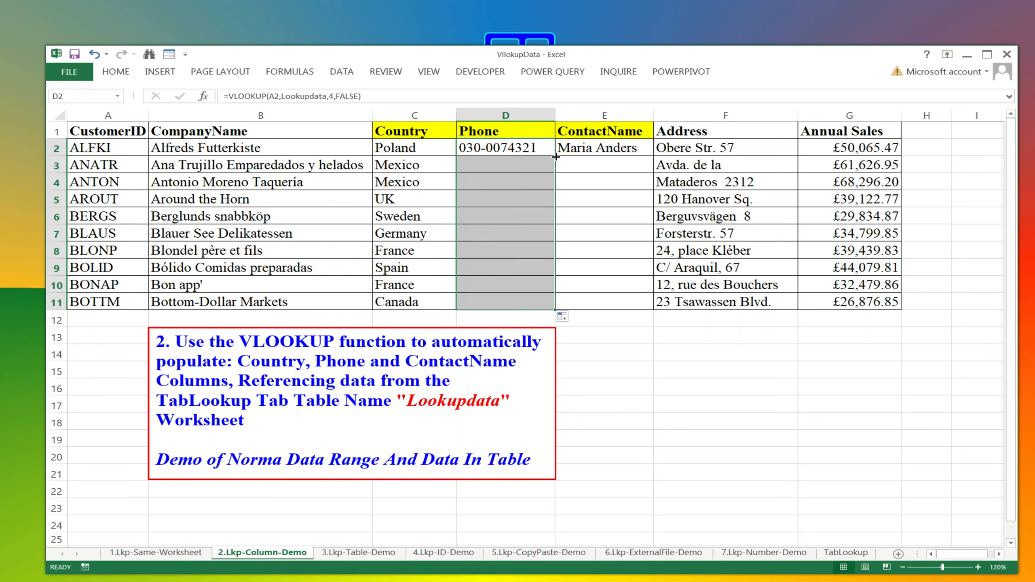
left_click(604, 149)
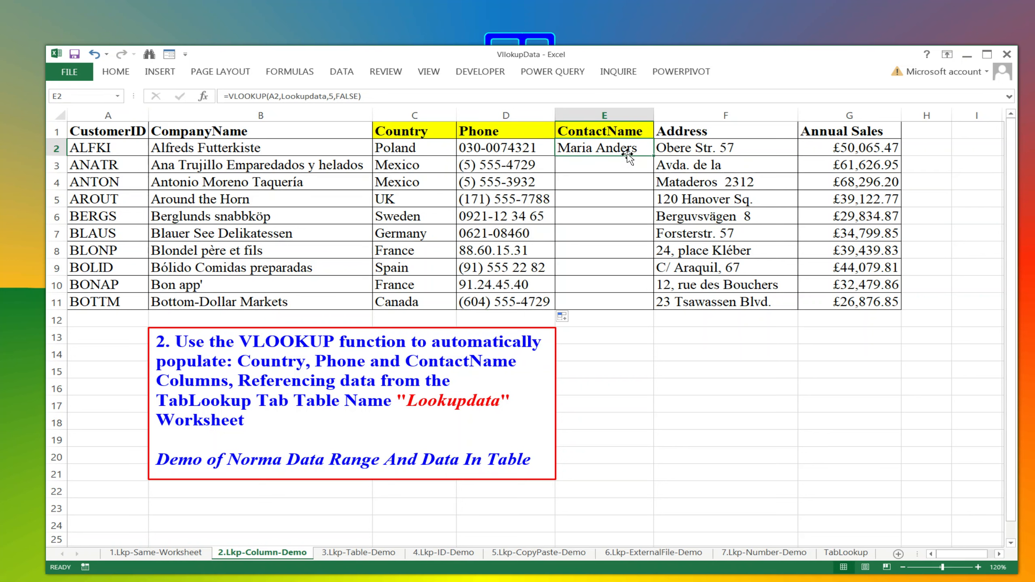
double_click(655, 154)
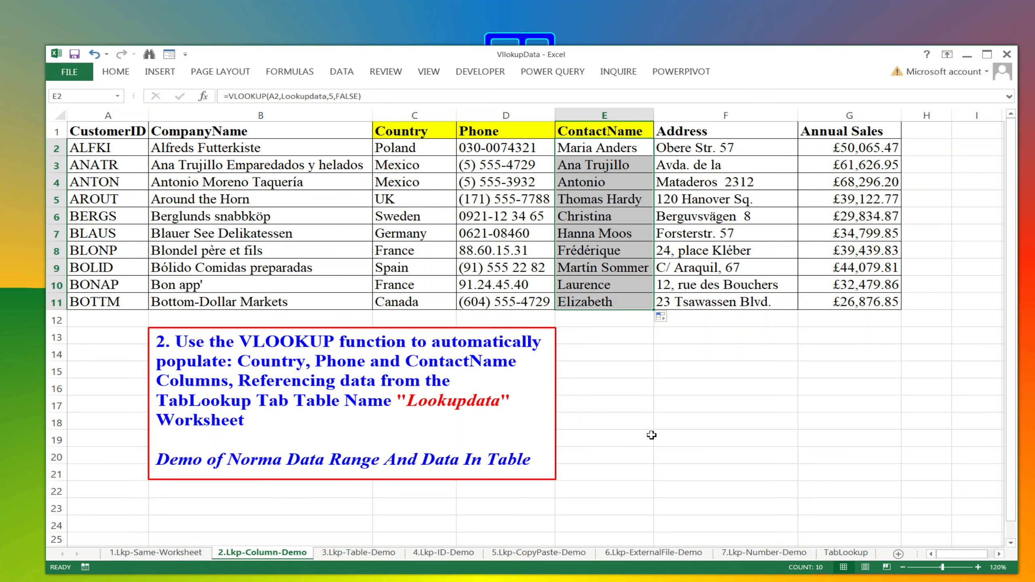
Open the 3.Lkp-Table-Demo sheet and select a cell inside its customer data range
left_click(356, 553)
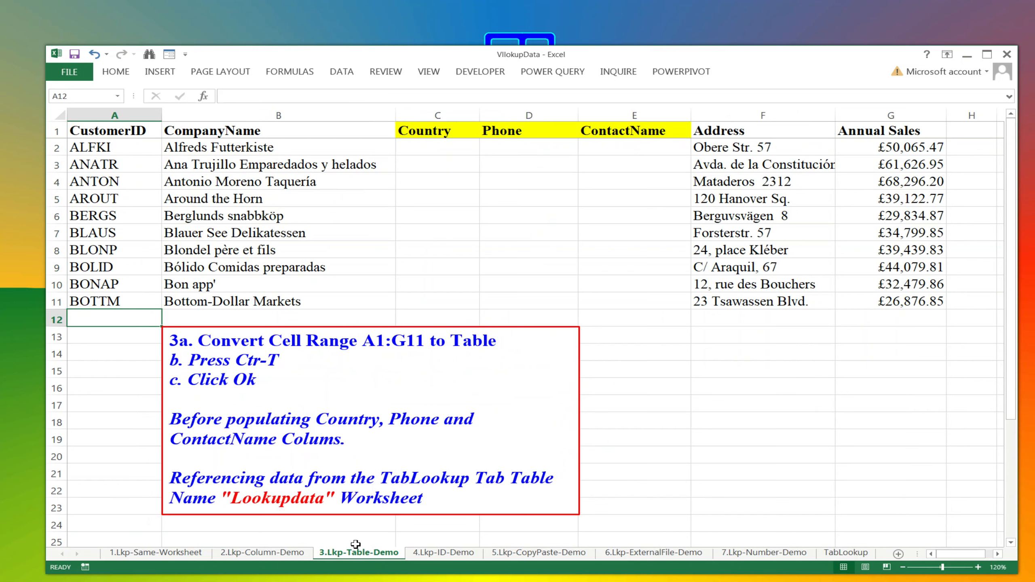
left_click(456, 148)
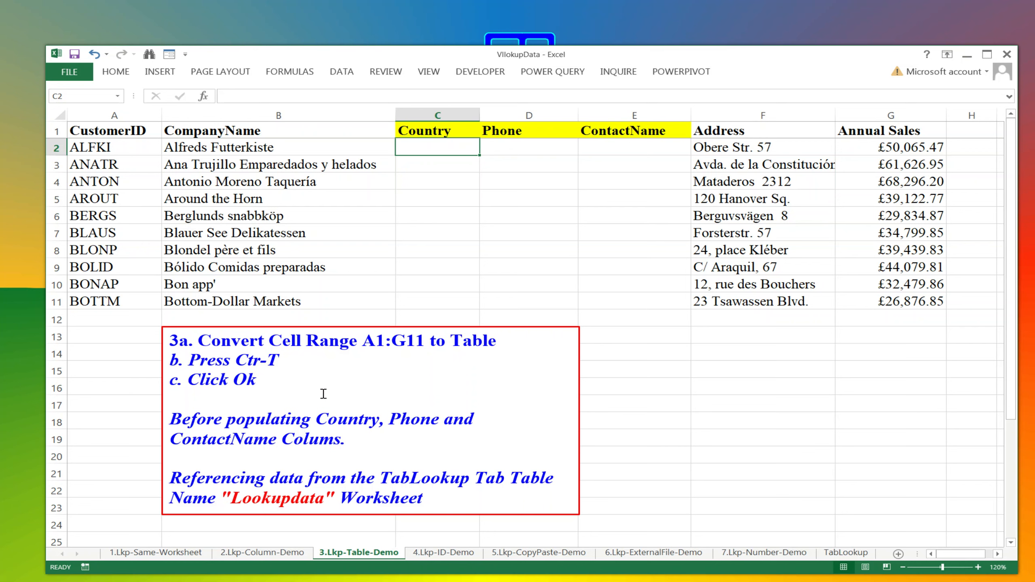
left_click(350, 204)
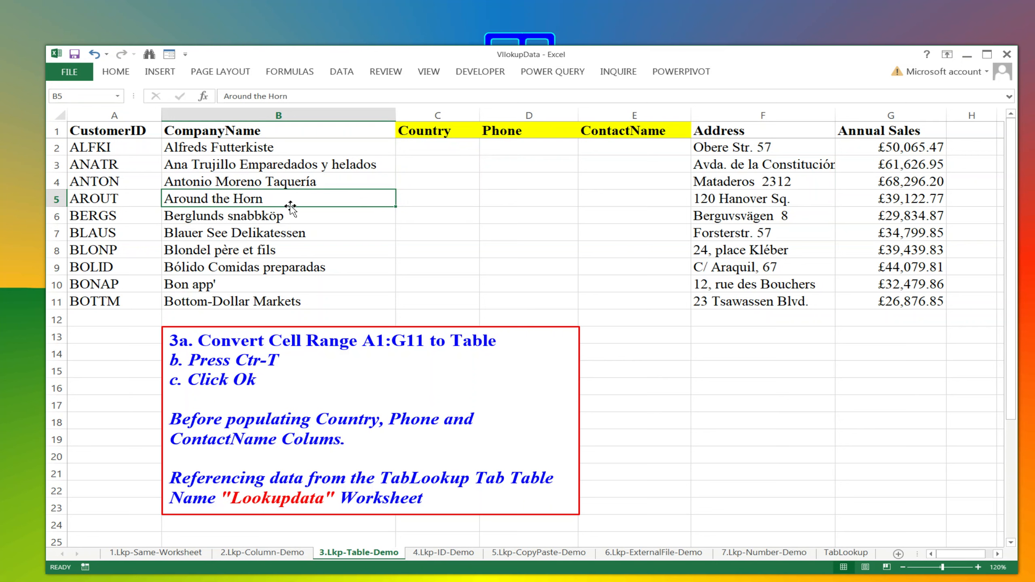
Convert the customer data range A1:G11 into a table with headers
left_click(892, 302)
left_click(223, 234)
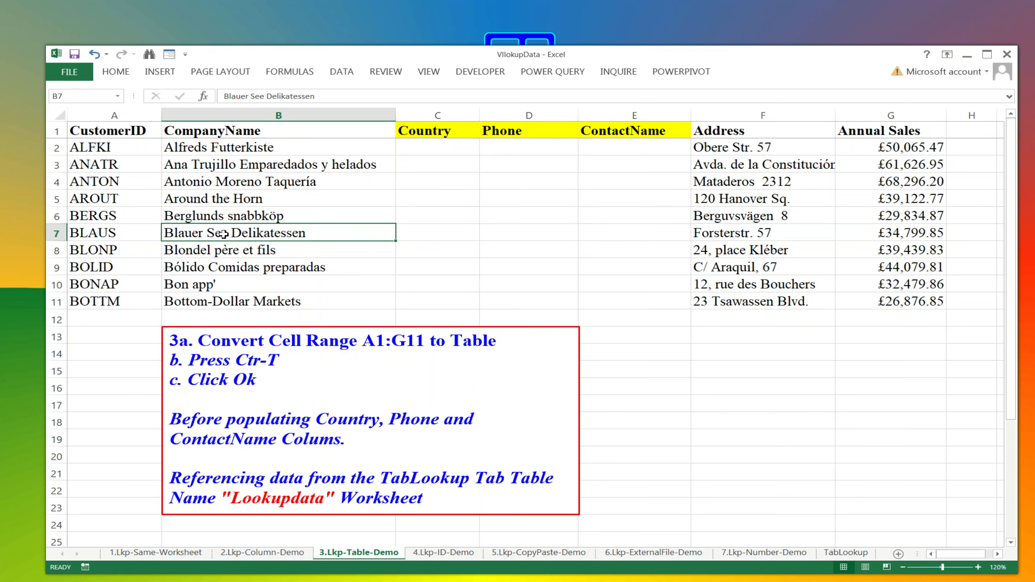
key("ctrl+t")
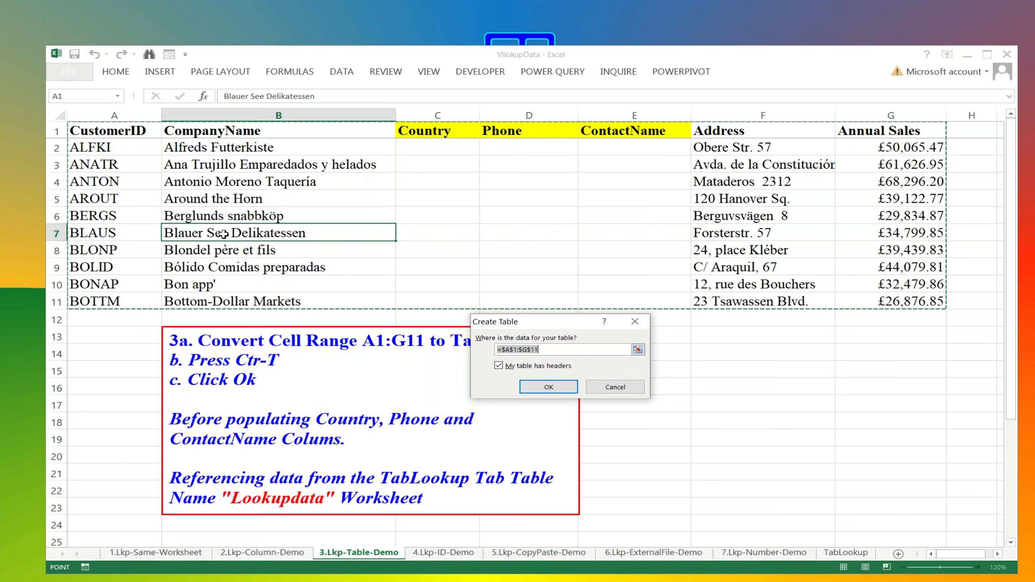
left_click(564, 391)
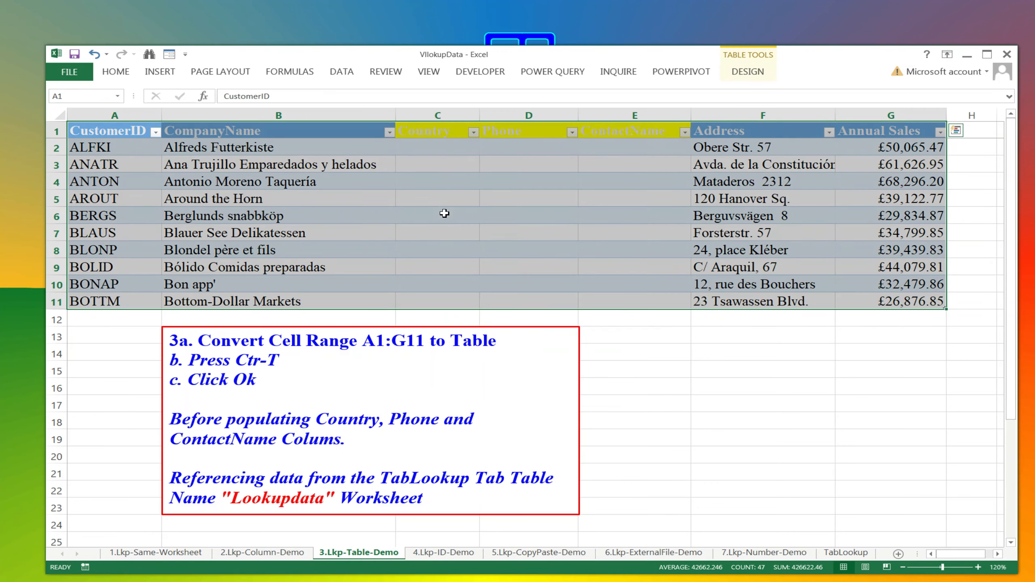
left_click(438, 198)
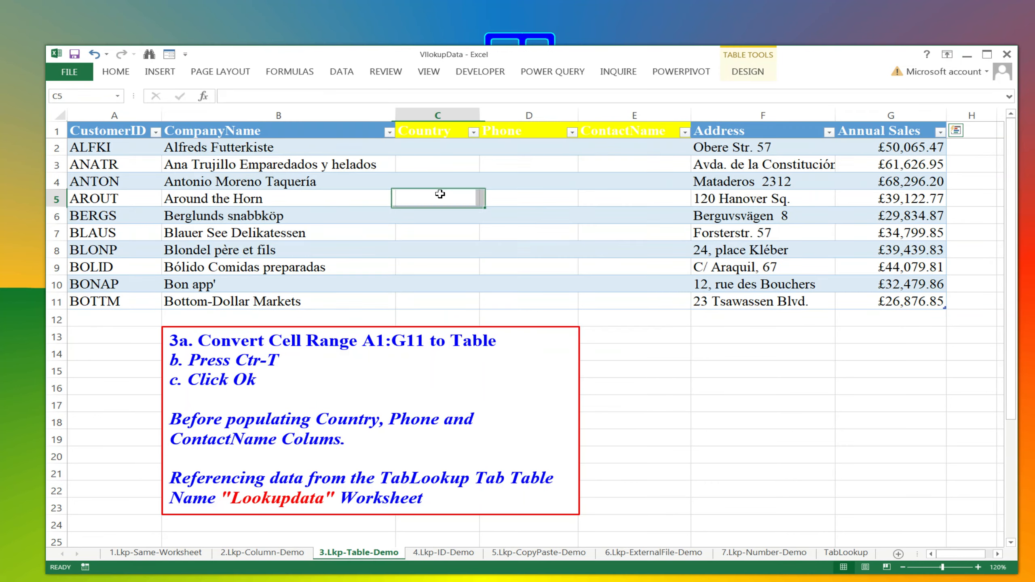
Change the font colour of the table's header row 1 to red
left_click(57, 131)
left_click(116, 71)
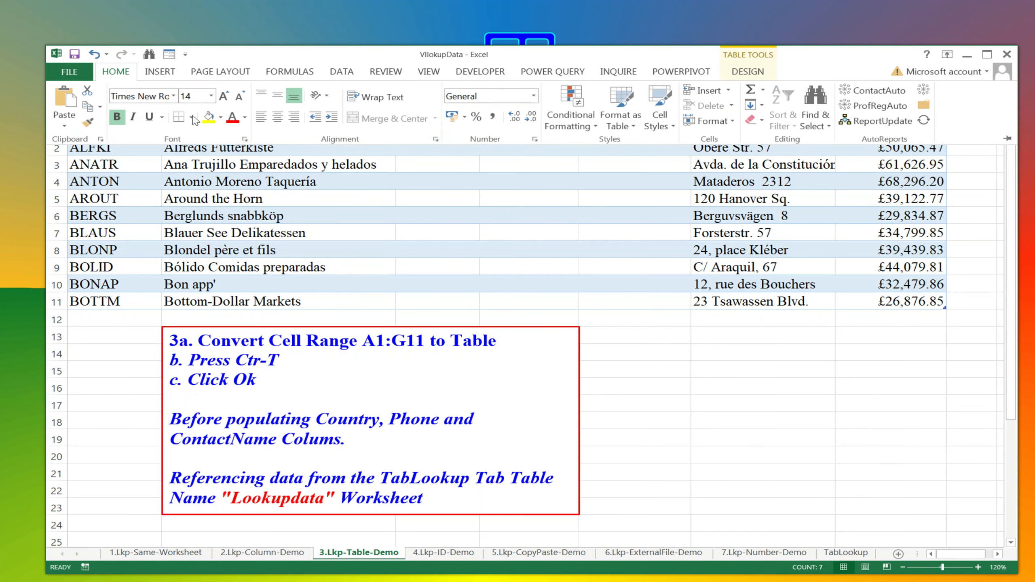
left_click(244, 118)
left_click(236, 121)
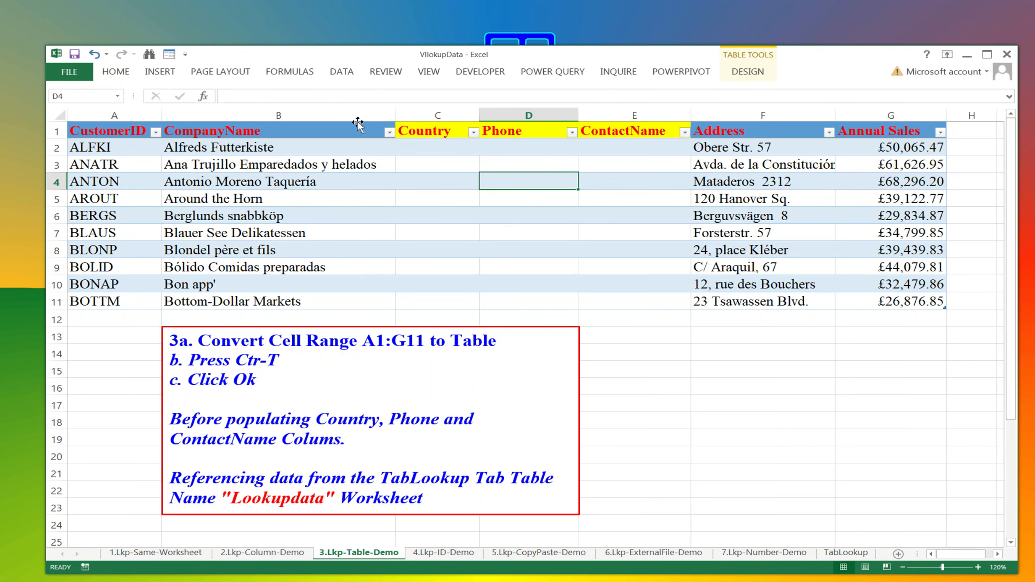
Switch to Notepad and copy the formula =VLOOKUP(A2,Lookupdata,3,FALSE)
left_click(422, 150)
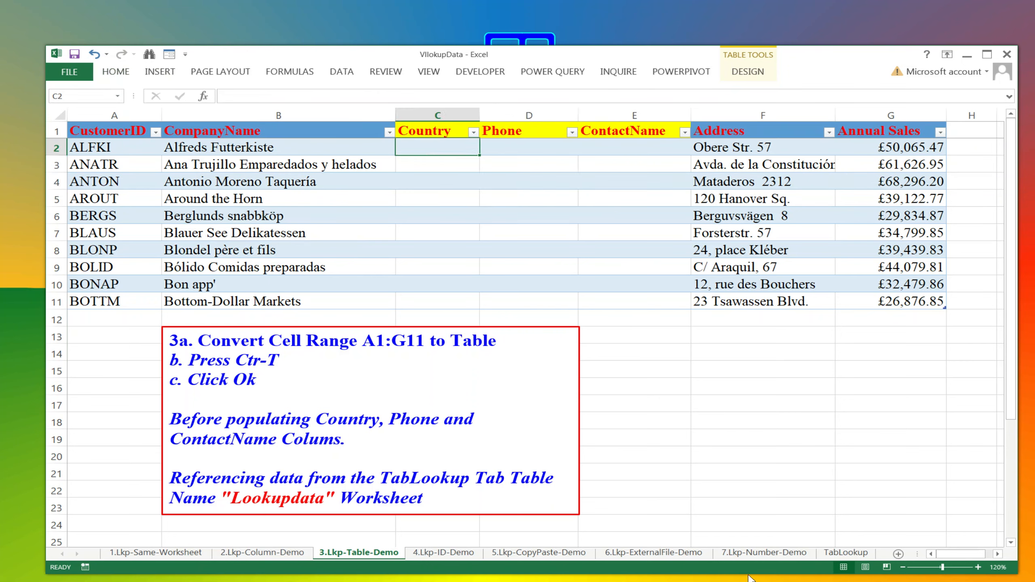
key("alt+Tab")
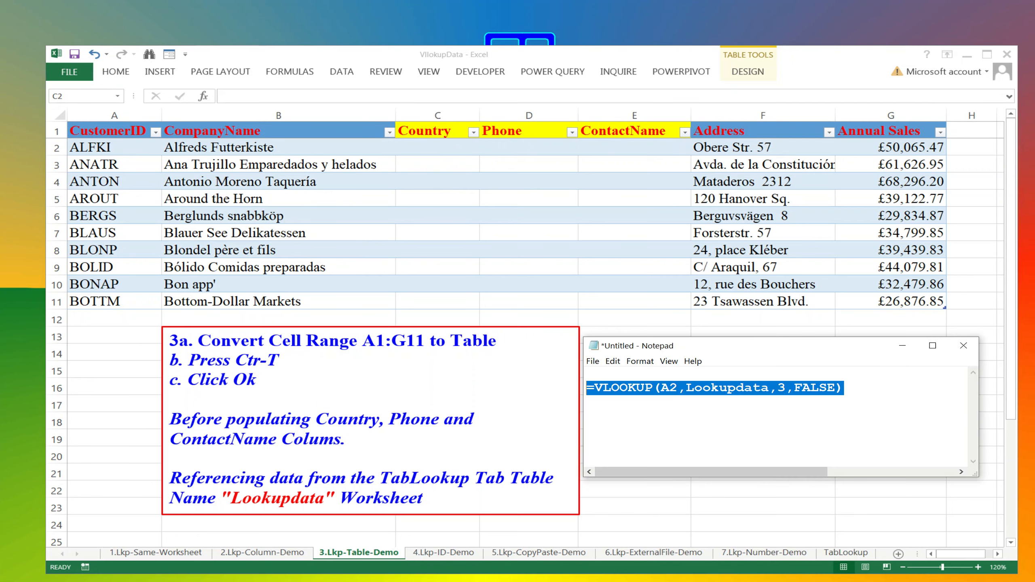
left_click(725, 403)
left_click_drag(763, 352, 792, 351)
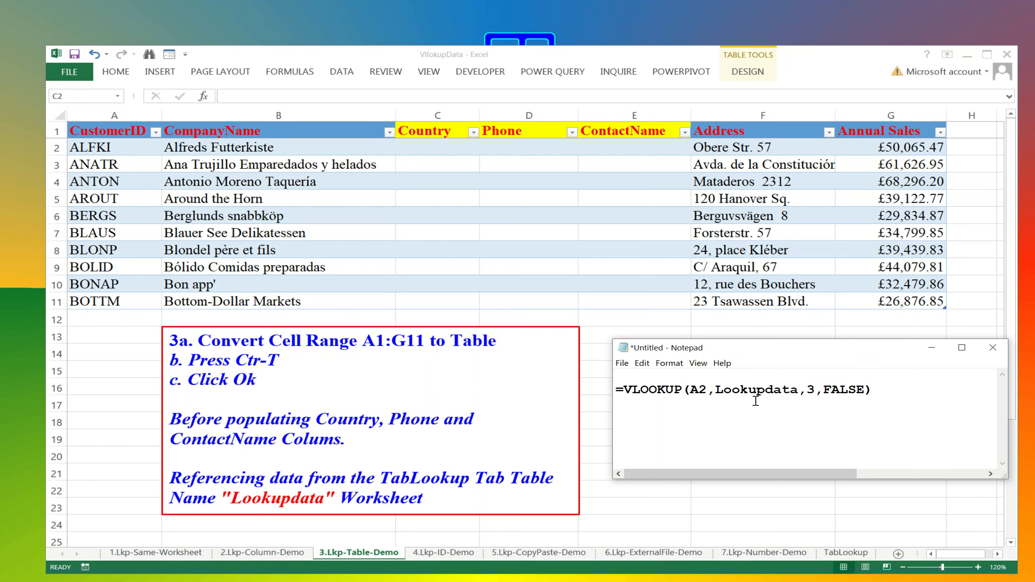
left_click(741, 389)
left_click_drag(876, 390, 615, 387)
key("ctrl+c")
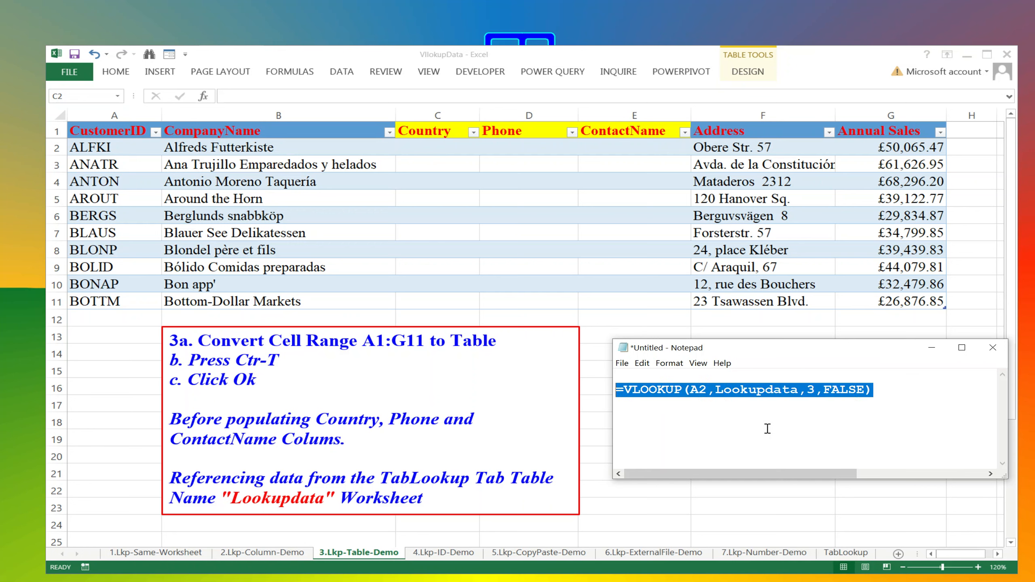
Enter the copied formula =VLOOKUP(A2,Lookupdata,3,FALSE) in Country cell C2 of the Excel table
left_click(476, 153)
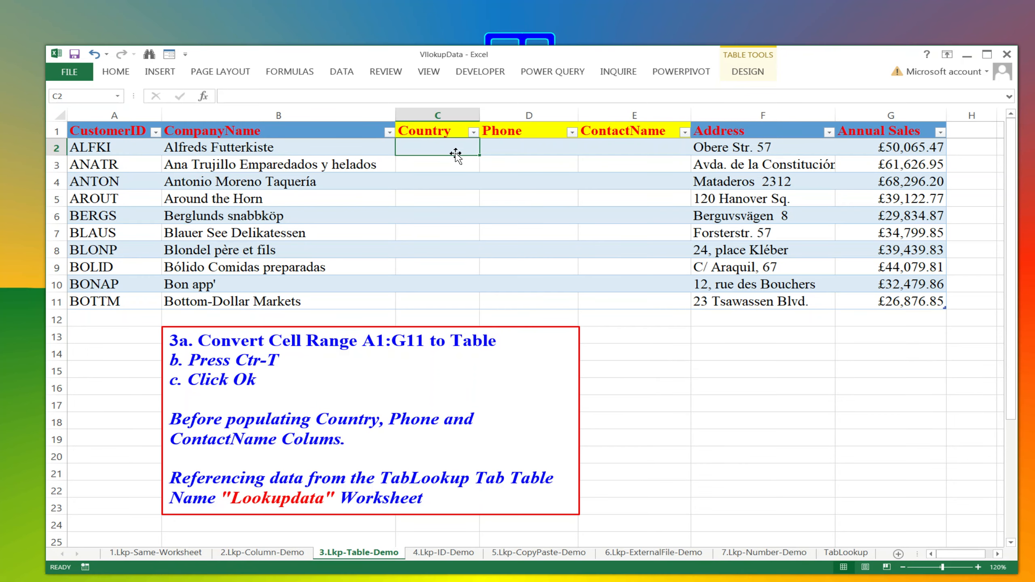
left_click(342, 91)
key("ctrl+v")
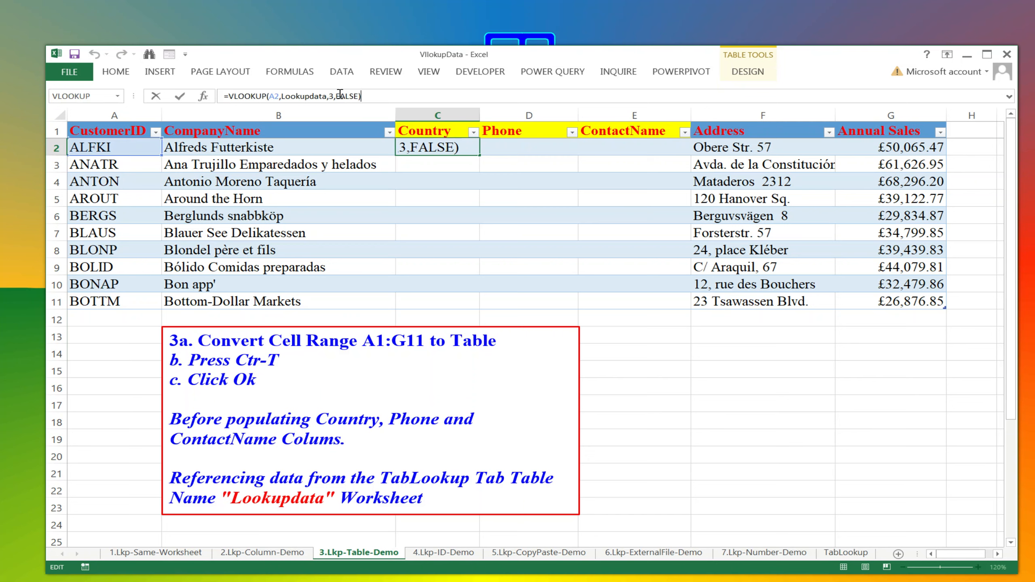
key("Return")
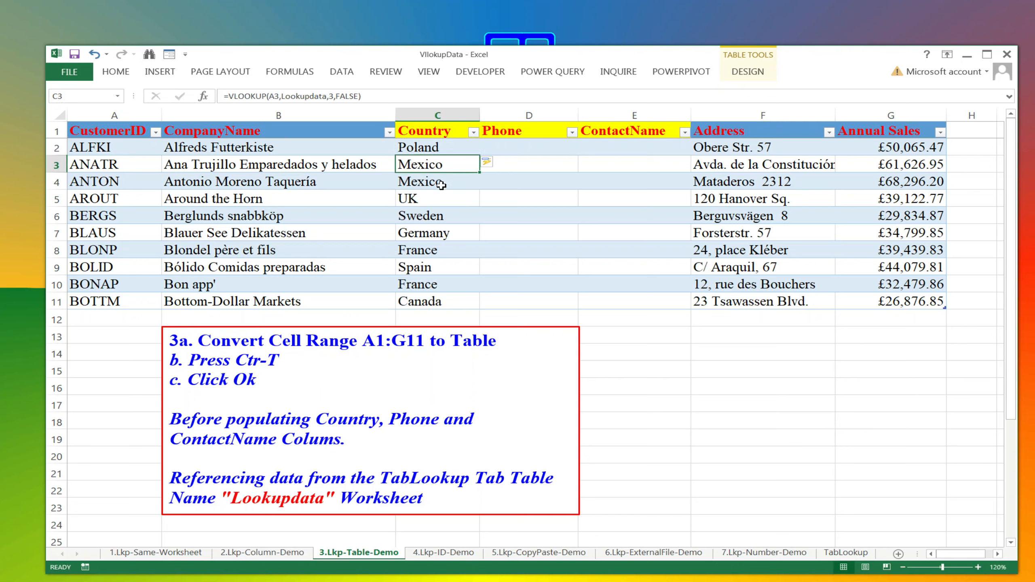
Enter the copied lookup formula in the table's Phone cell D2 with the column index set to 4
left_click(531, 143)
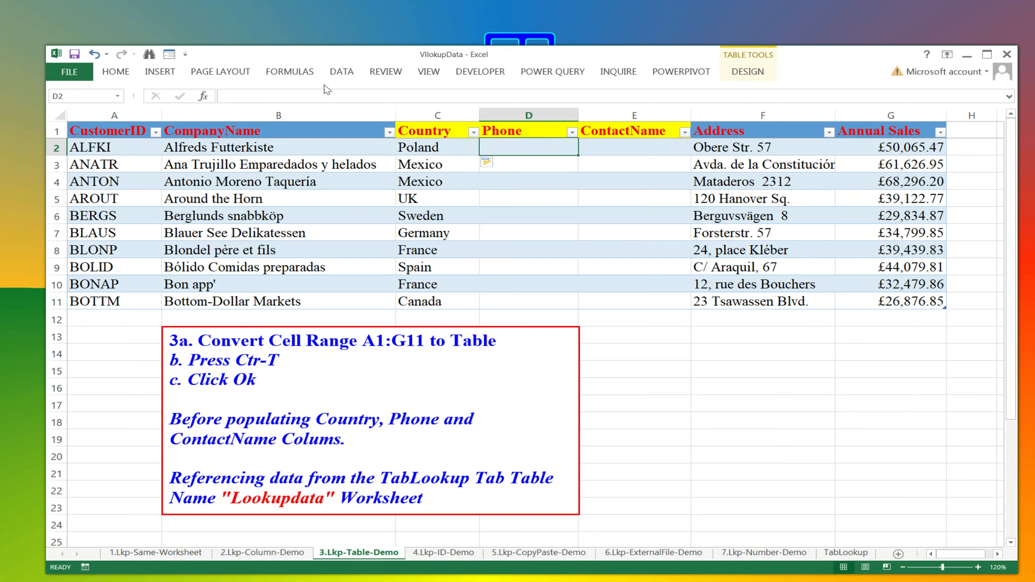
left_click(311, 99)
key("ctrl+v")
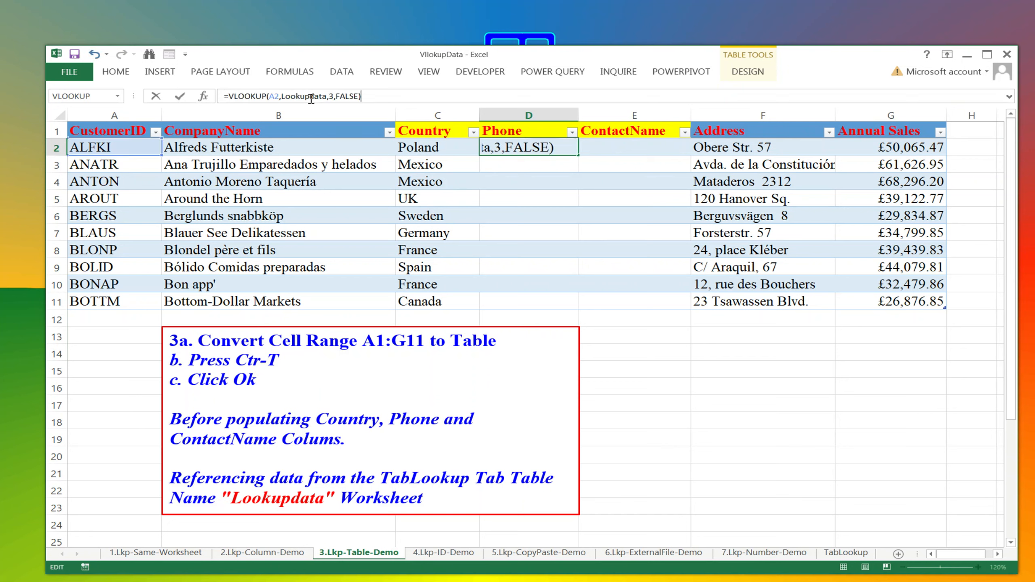
left_click(336, 97)
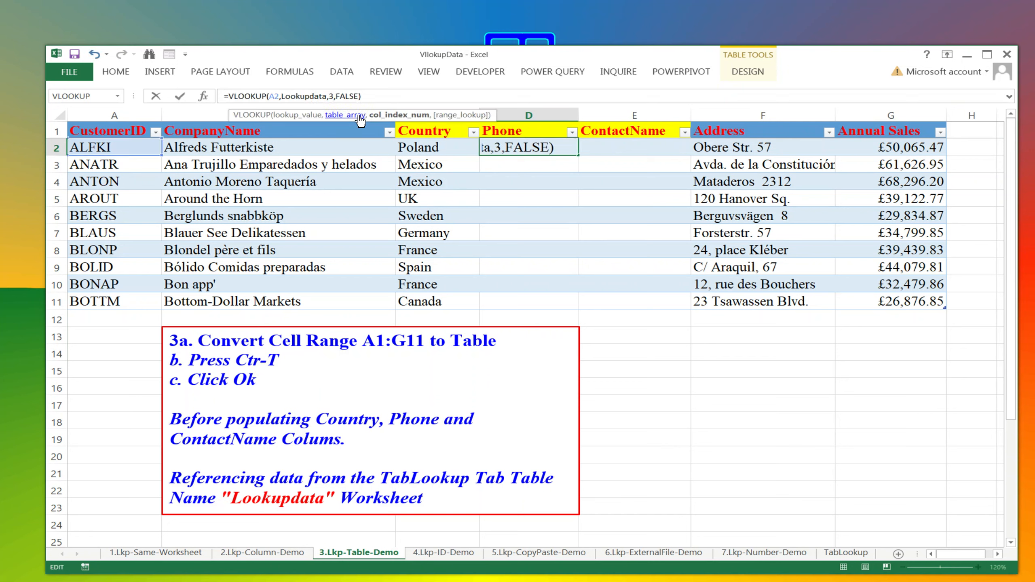
key("BackSpace")
type("4")
key("Return")
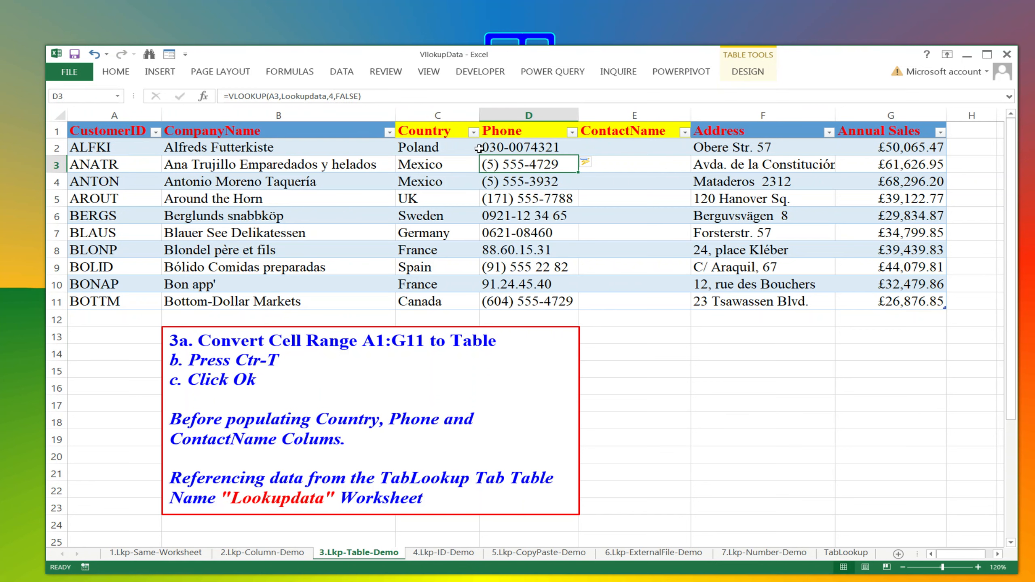
Enter the copied lookup formula in the table's ContactName cell E2 with the column index set to 5
left_click(639, 146)
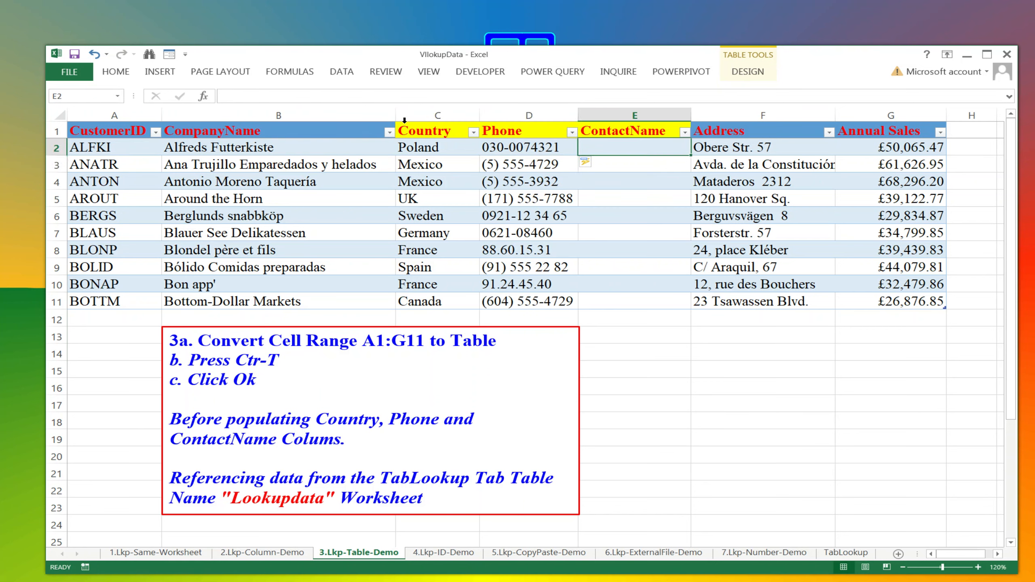
left_click(407, 101)
key("ctrl+v")
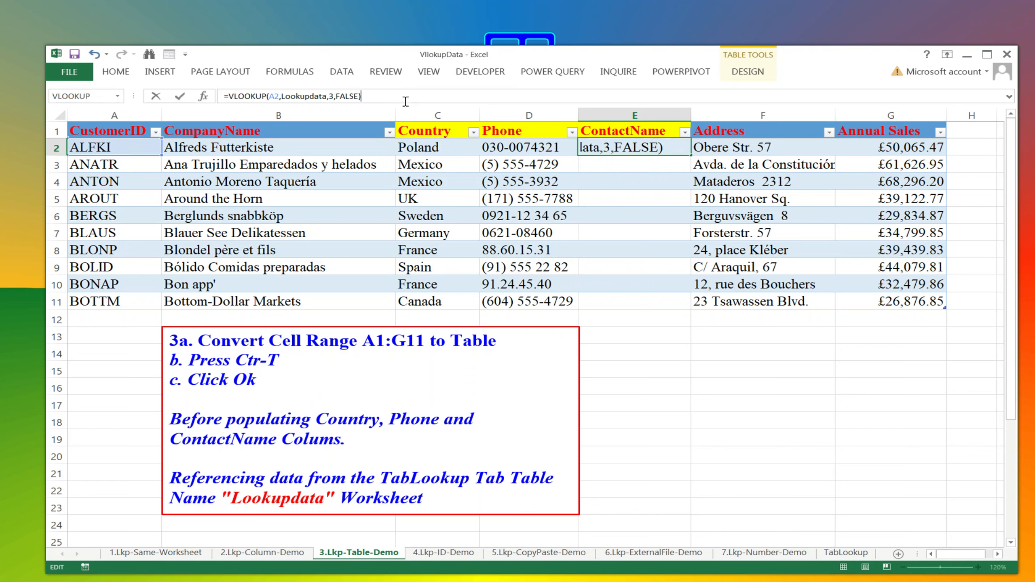
left_click(334, 96)
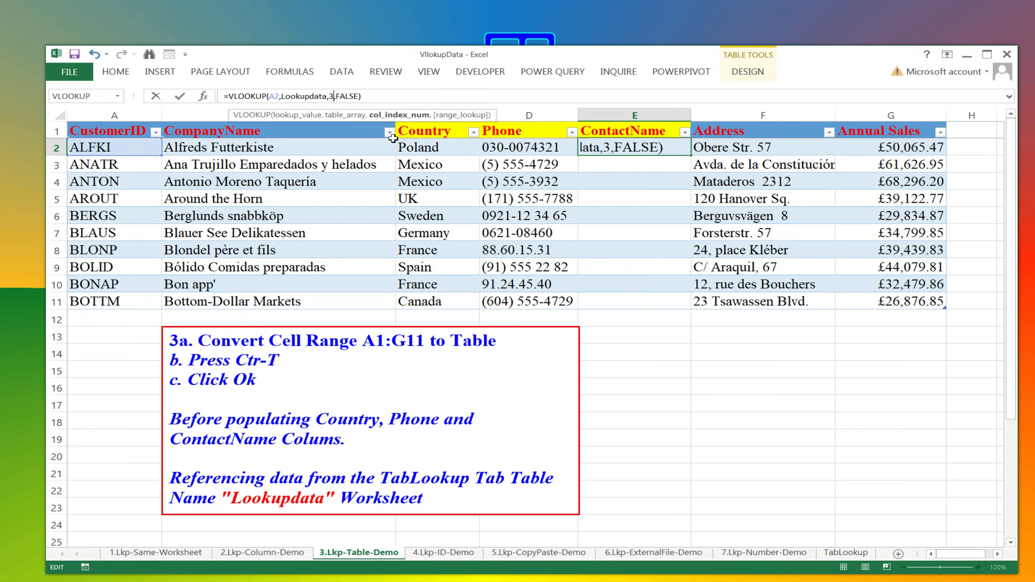
key("BackSpace")
type("5")
key("Return")
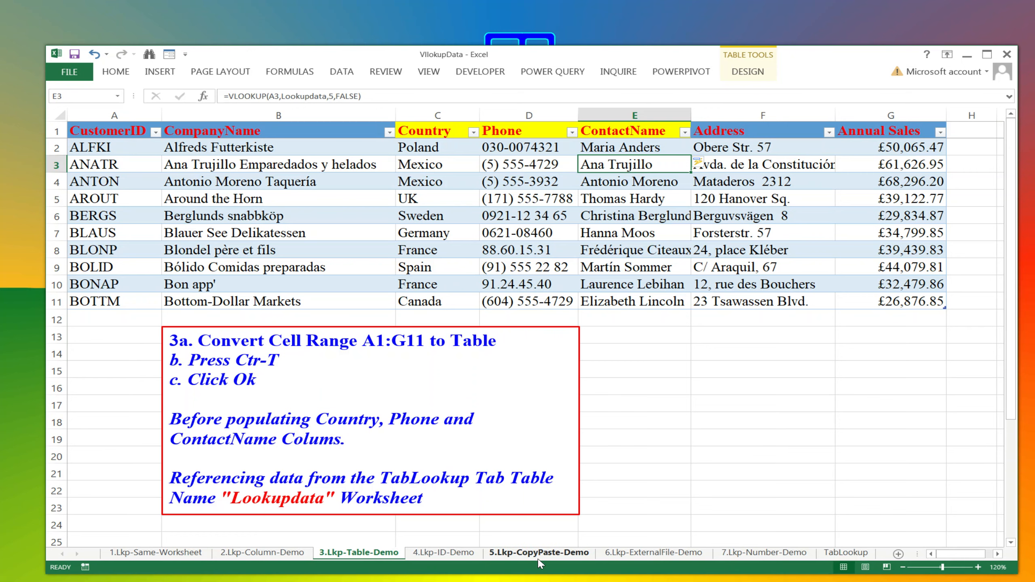
Open the 4.Lkp-ID-Demo sheet, then change the Notepad formula to =VLOOKUP(A2,Lookupdata,2,FALSE) and copy it
left_click(439, 552)
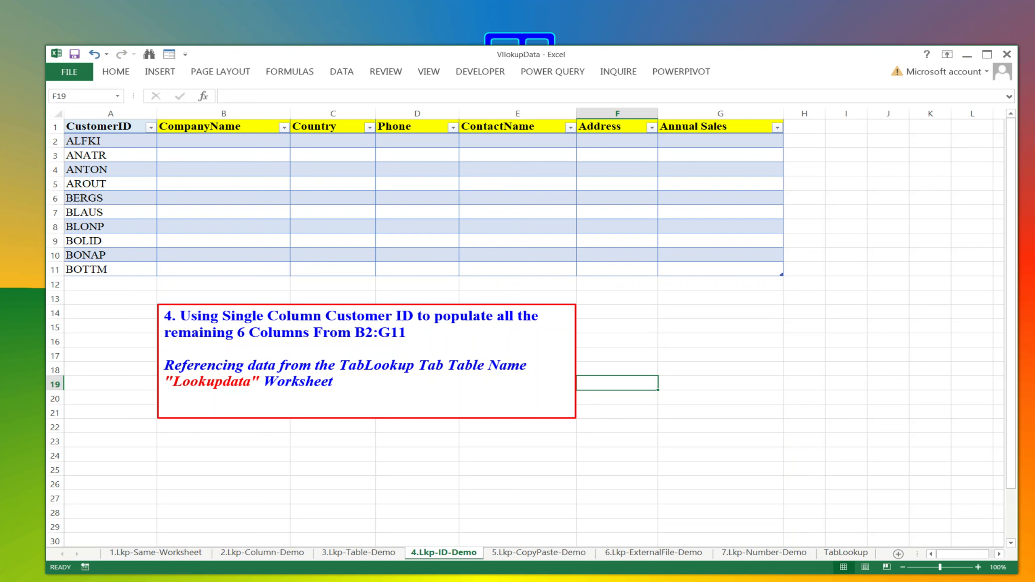
key("alt+Tab")
left_click(682, 390)
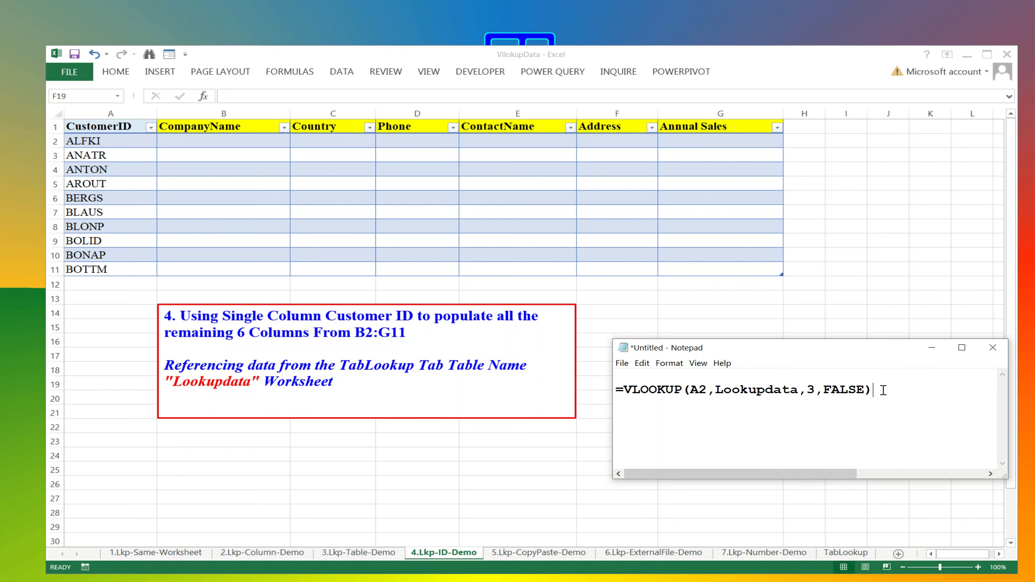
double_click(811, 391)
type("2")
left_click_drag(880, 389, 614, 400)
key("ctrl+c")
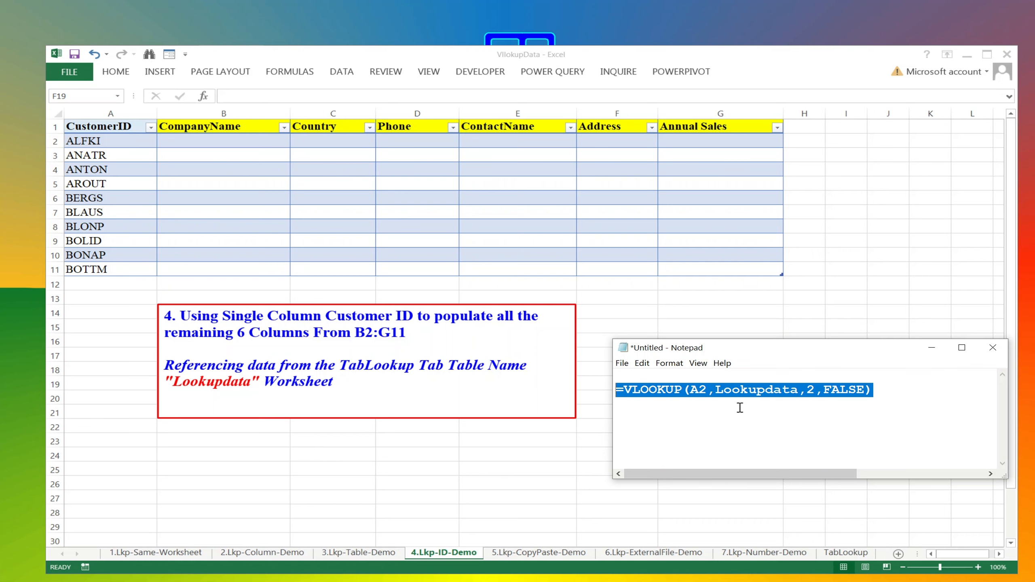
Enter the copied formula =VLOOKUP(A2,Lookupdata,2,FALSE) in CompanyName cell B2 of the 4.Lkp-ID-Demo sheet
left_click(241, 144)
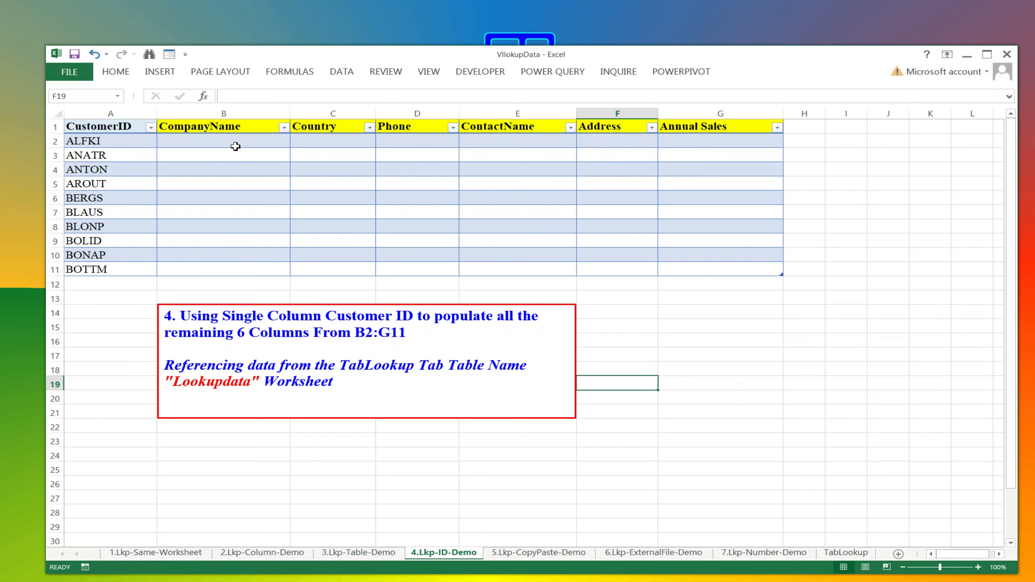
left_click(250, 97)
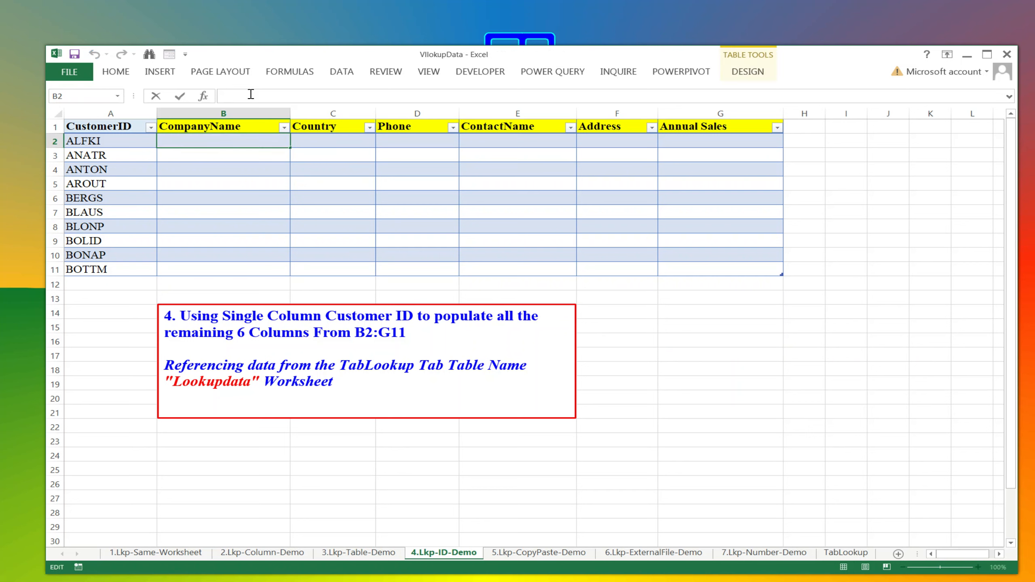
key("ctrl+v")
key("Return")
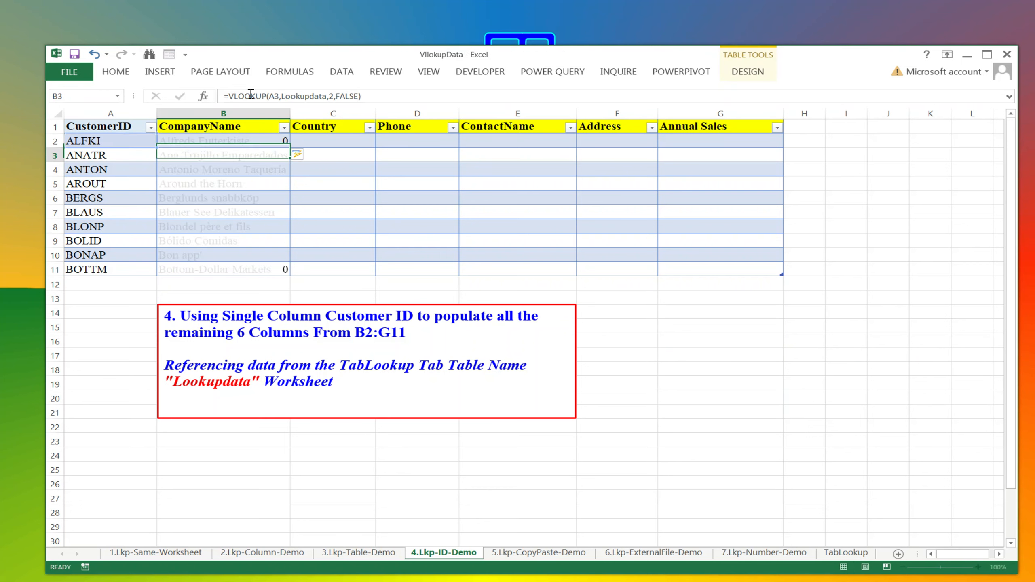
Enter the copied lookup formula in Country cell C2 with the column index set to 3
left_click(326, 142)
left_click(294, 94)
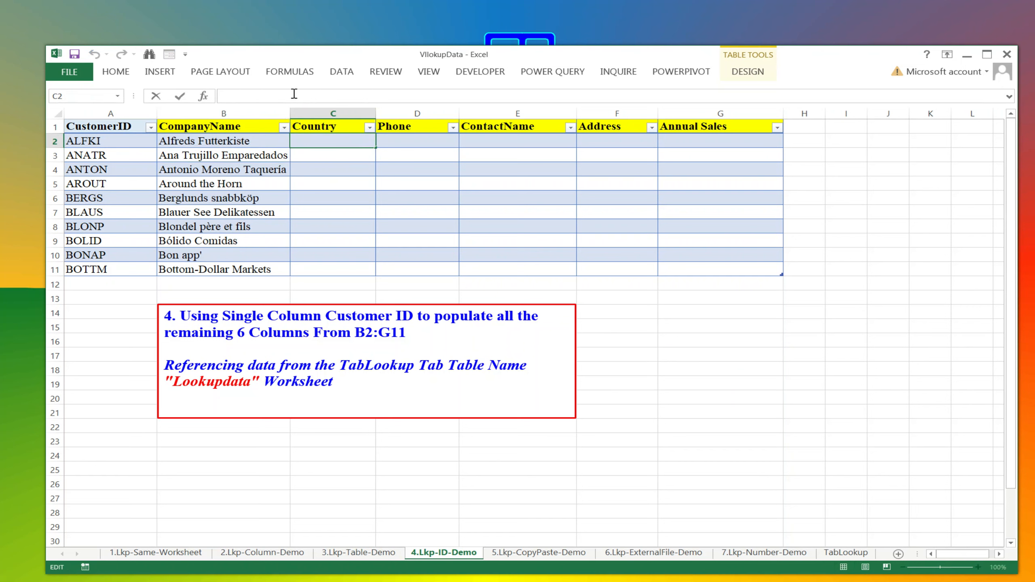
key("ctrl+v")
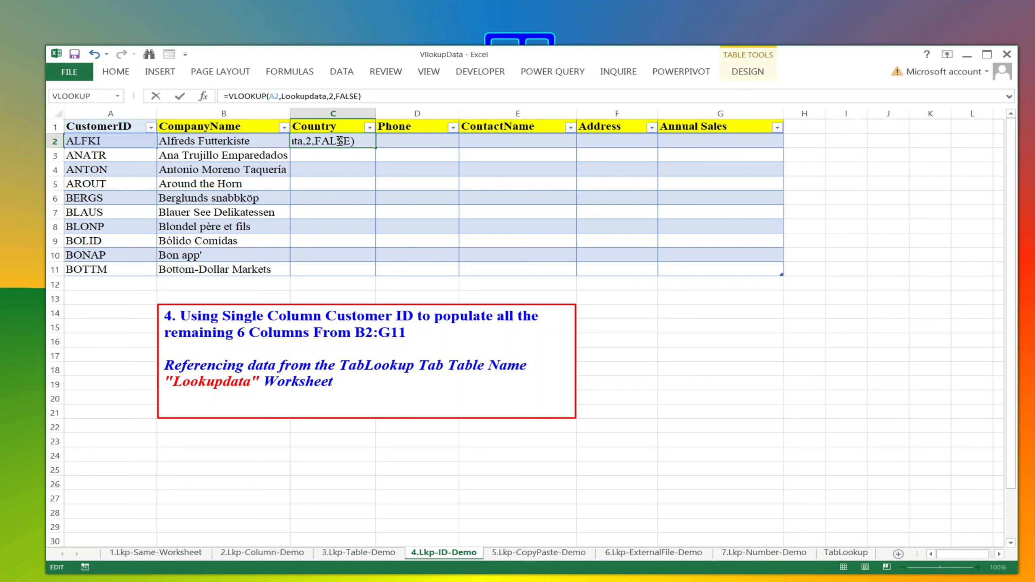
left_click(333, 99)
key("BackSpace")
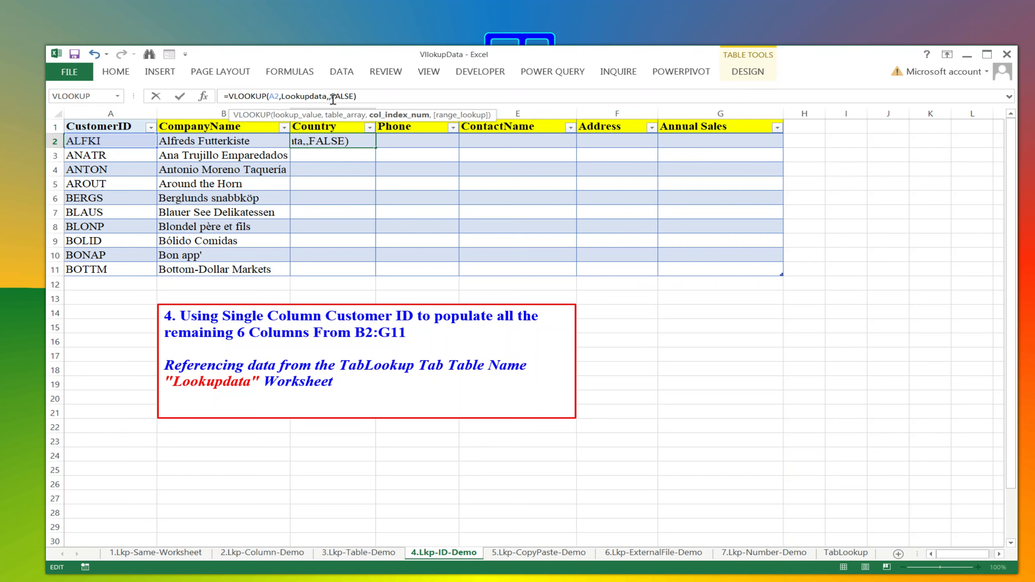
type("3")
key("Return")
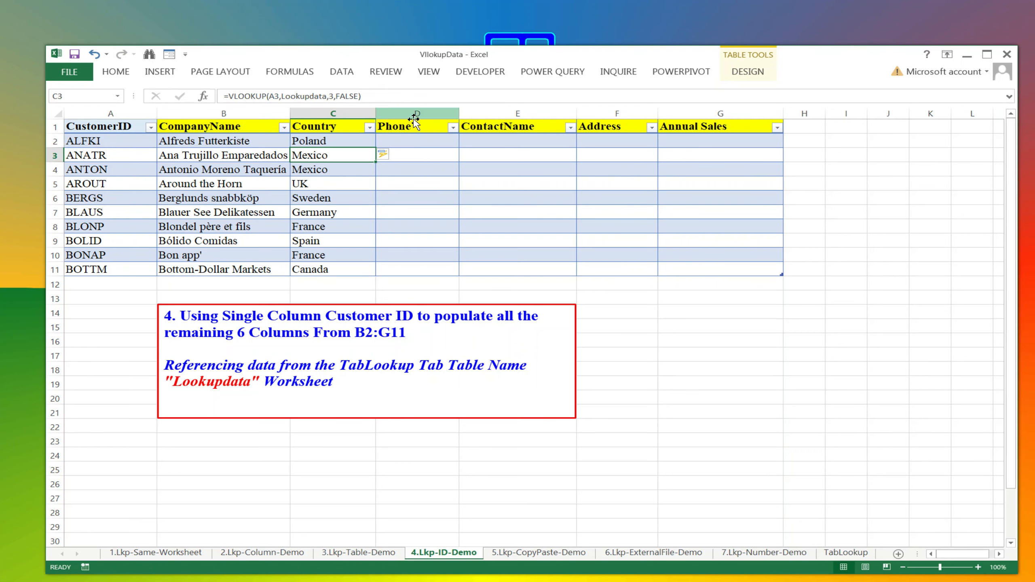
Enter the copied lookup formula in Phone cell D2 of the 4.Lkp-ID-Demo sheet with the column index set to 4
left_click(410, 140)
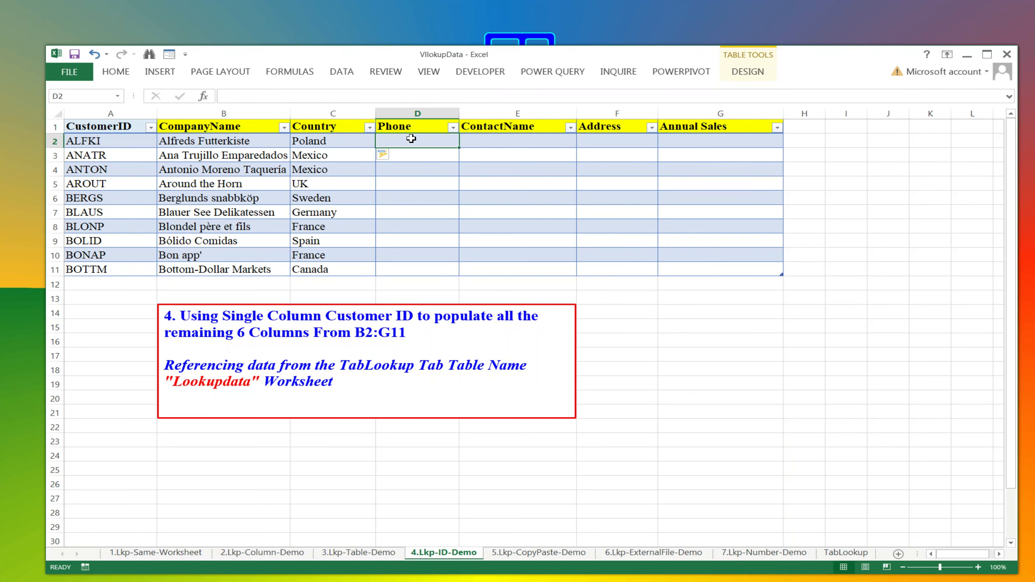
left_click(329, 96)
key("ctrl+v")
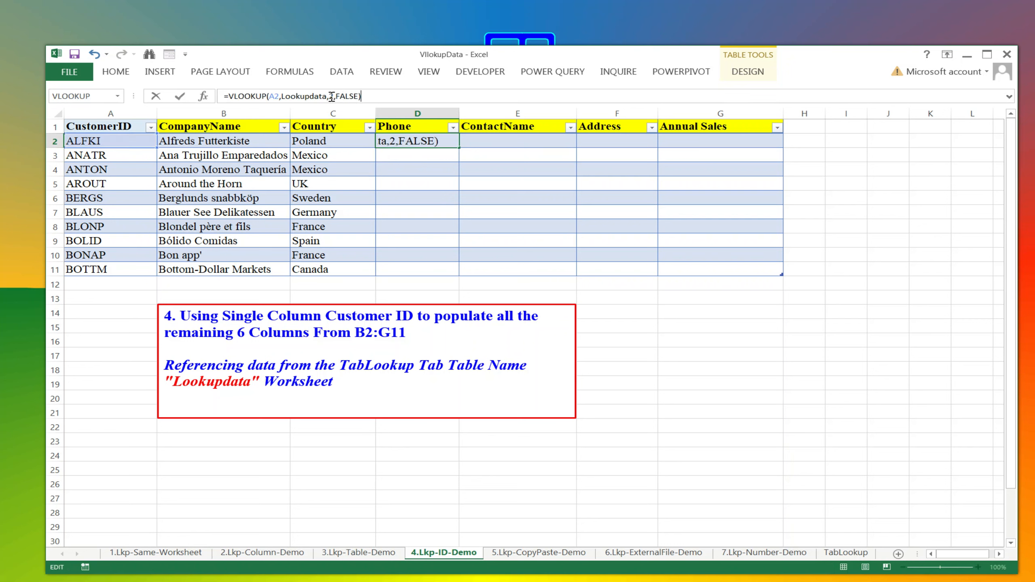
left_click(337, 96)
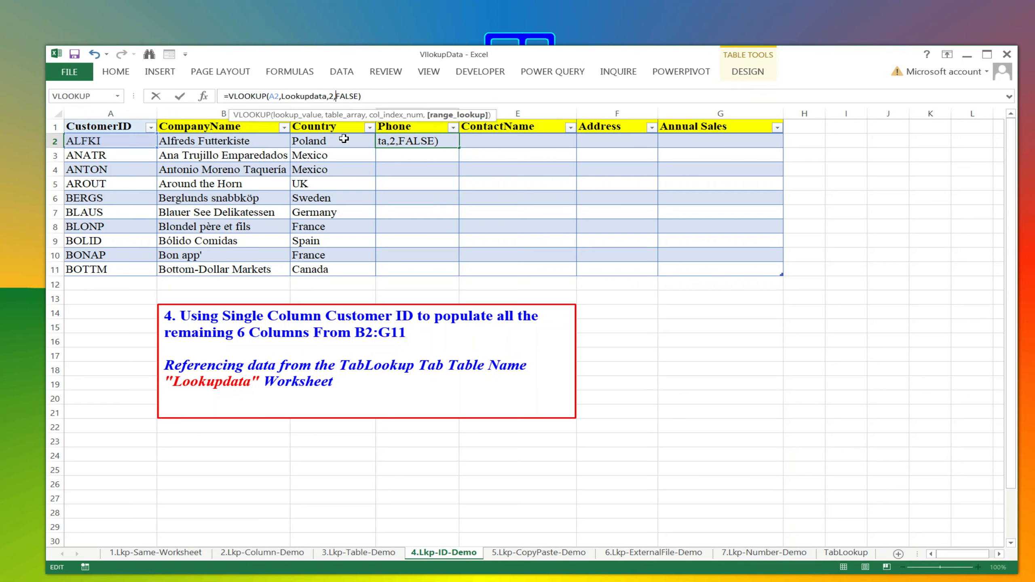
left_click(333, 97)
key("BackSpace")
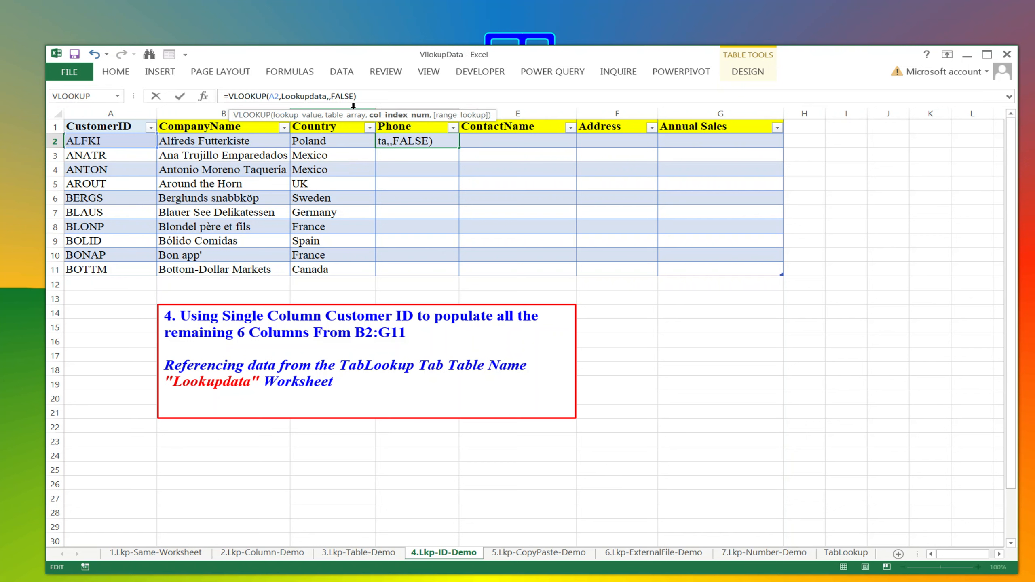
type("4")
key("Return")
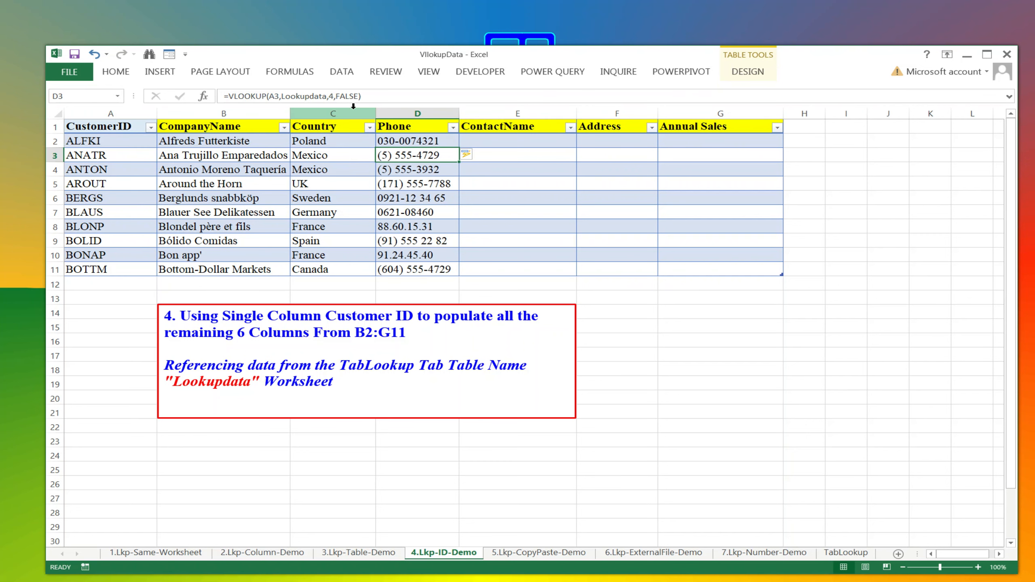
Enter the copied lookup formula in ContactName cell E2 with the column index set to 5
left_click(500, 141)
left_click(384, 97)
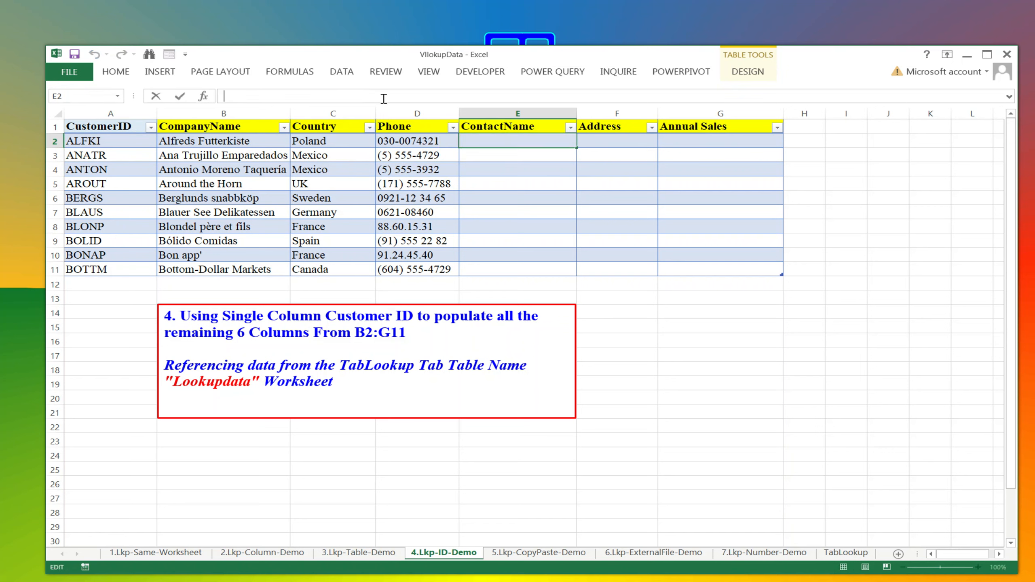
type("=VLOOKUP(A2,Lookupdata,2,FALSE)")
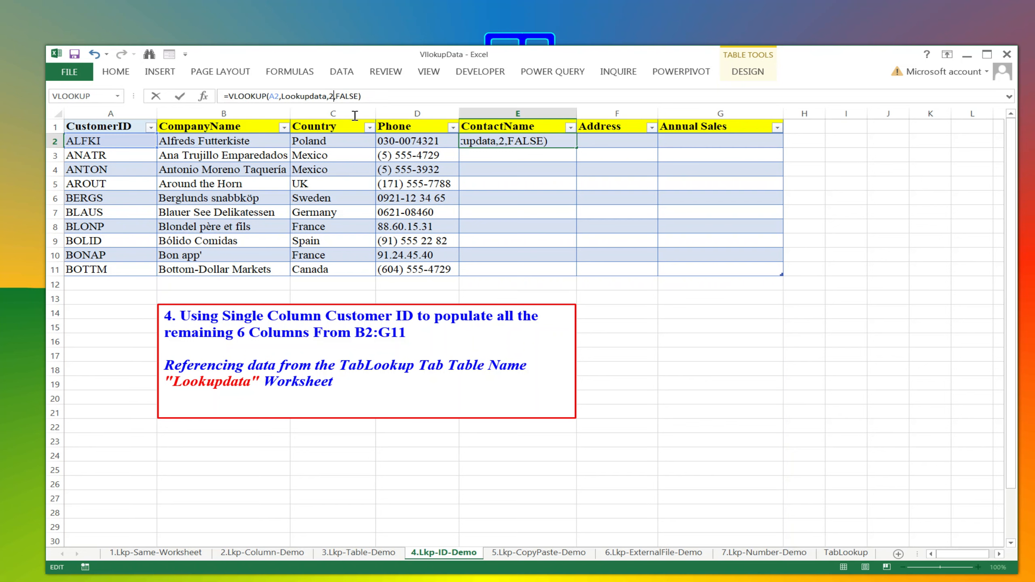
key("BackSpace")
type("3")
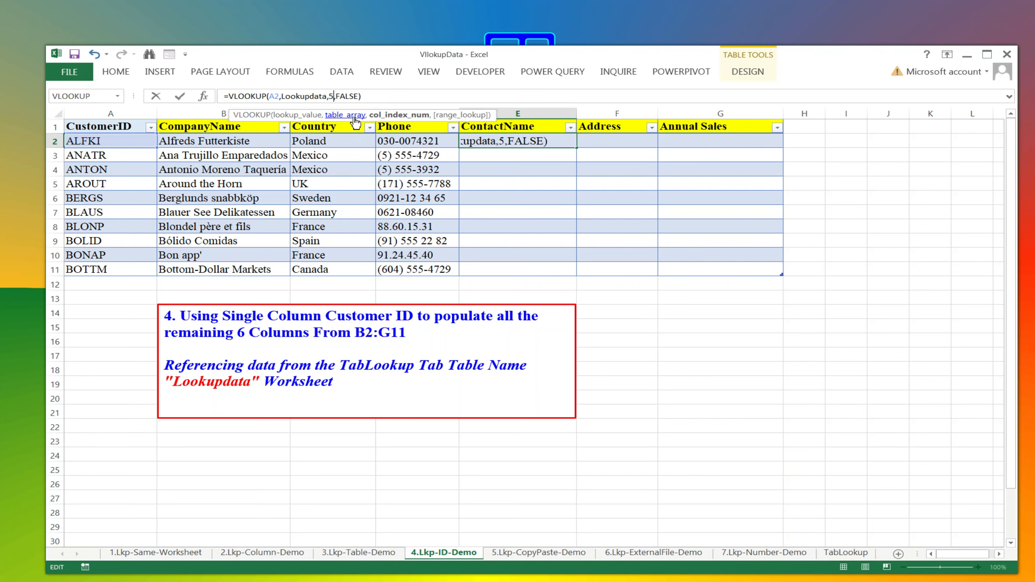
key("Return")
Enter the copied lookup formula in Address cell F2 with the column index set to 6
left_click(617, 139)
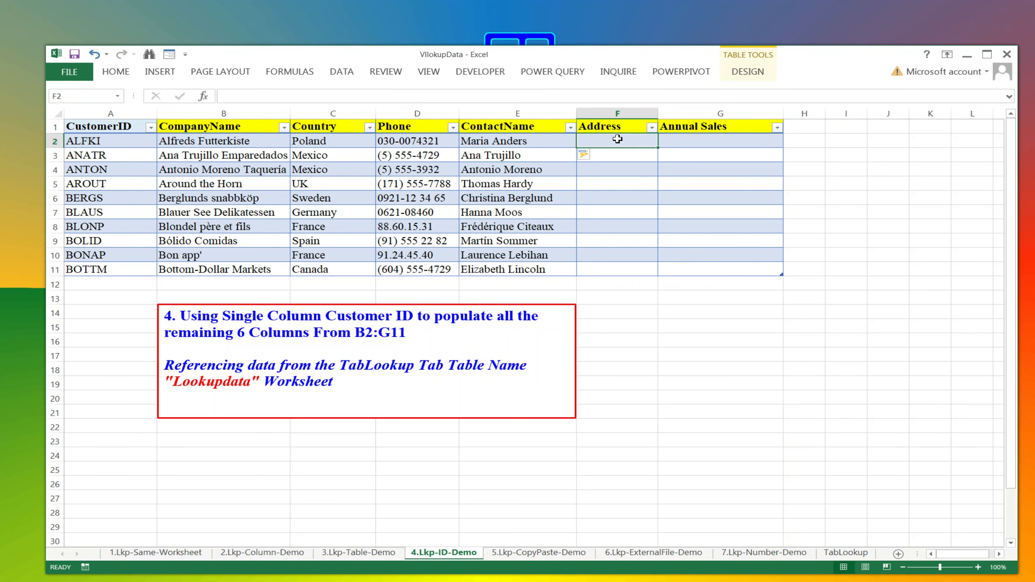
left_click(327, 96)
type("=VLOOKUP(A2,Lookupdata,2,FALSE)")
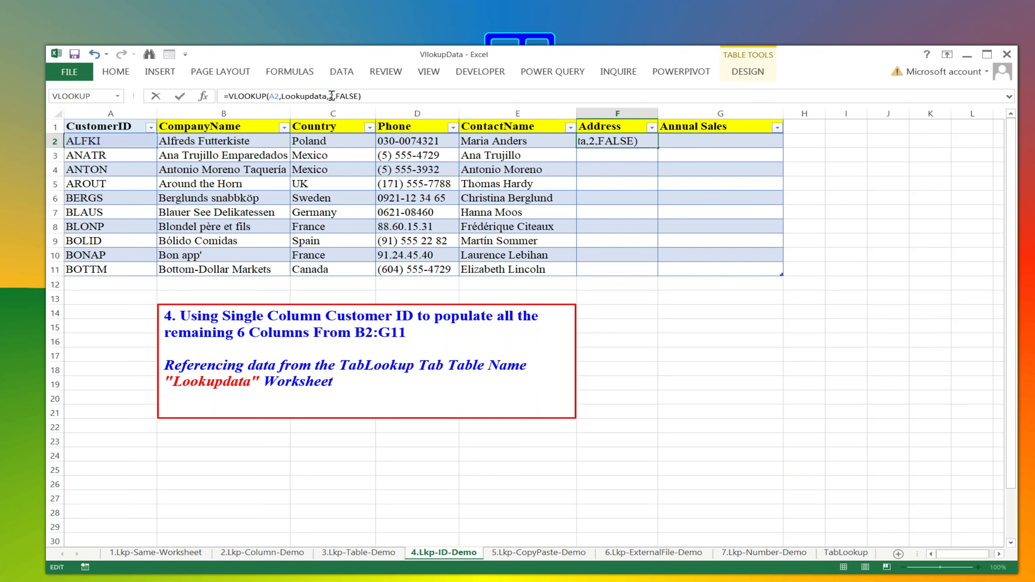
left_click(333, 96)
key("BackSpace")
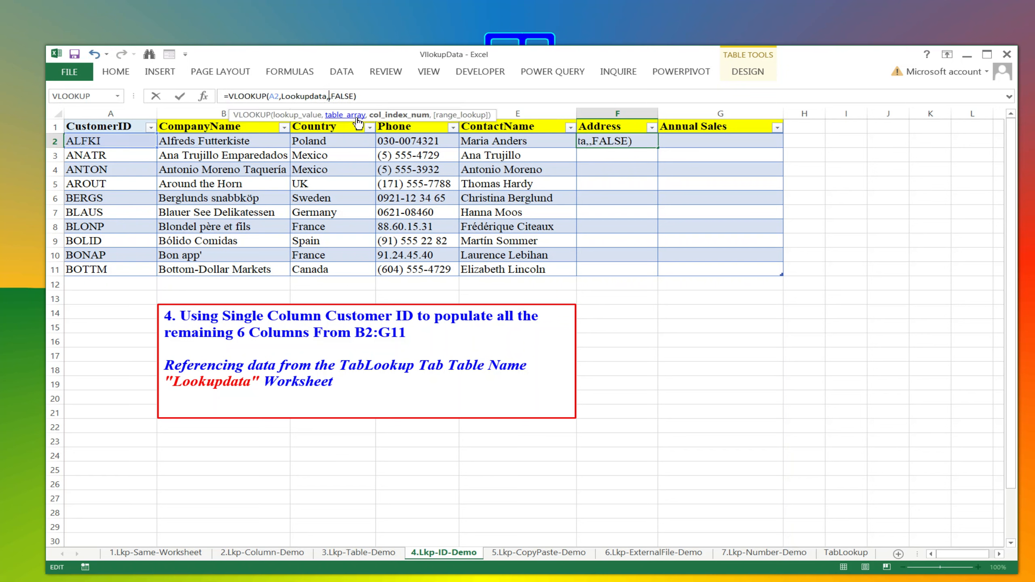
type("5")
key("Return")
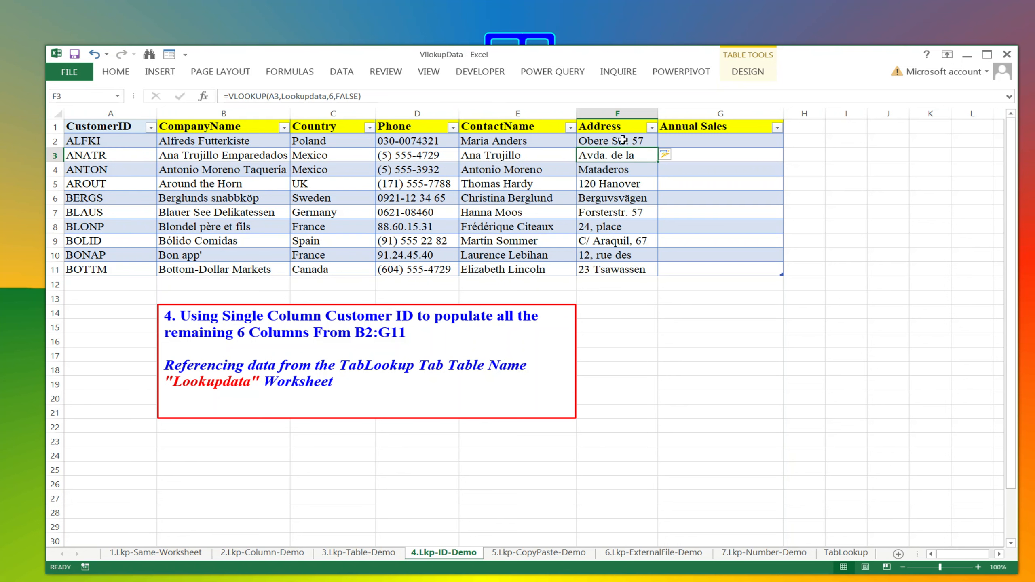
Enter the copied lookup formula in Annual Sales cell G2 with the column index set to 7
left_click(691, 136)
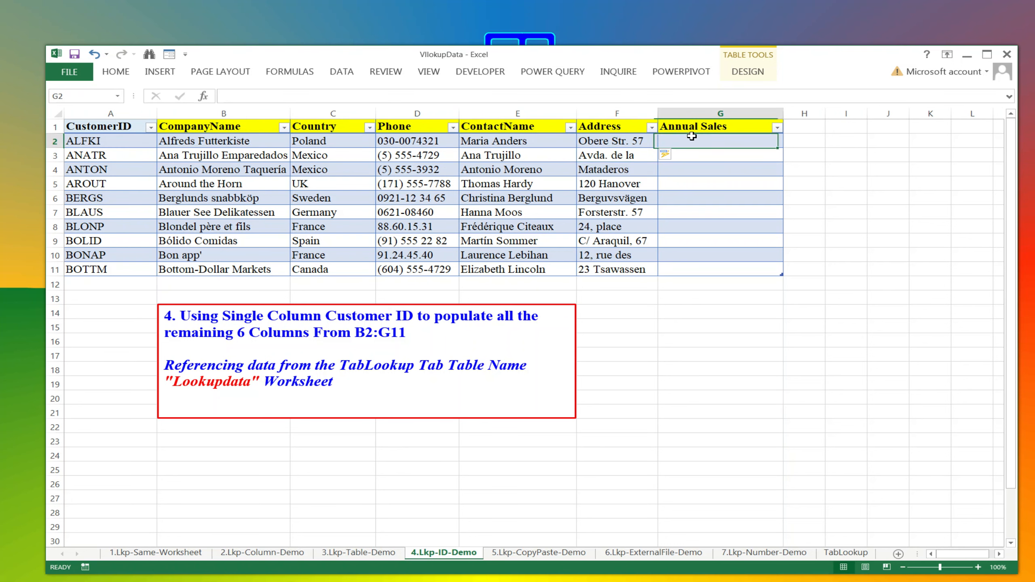
left_click(304, 95)
type("=VLOOKUP(A2,Lookupdata,2,FALSE)")
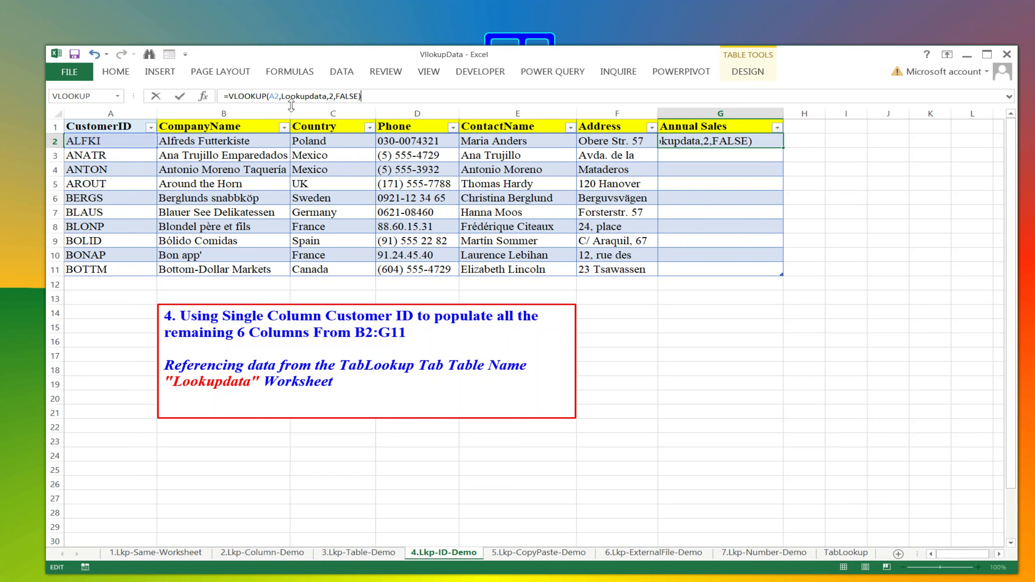
left_click(333, 96)
key("BackSpace")
type("7")
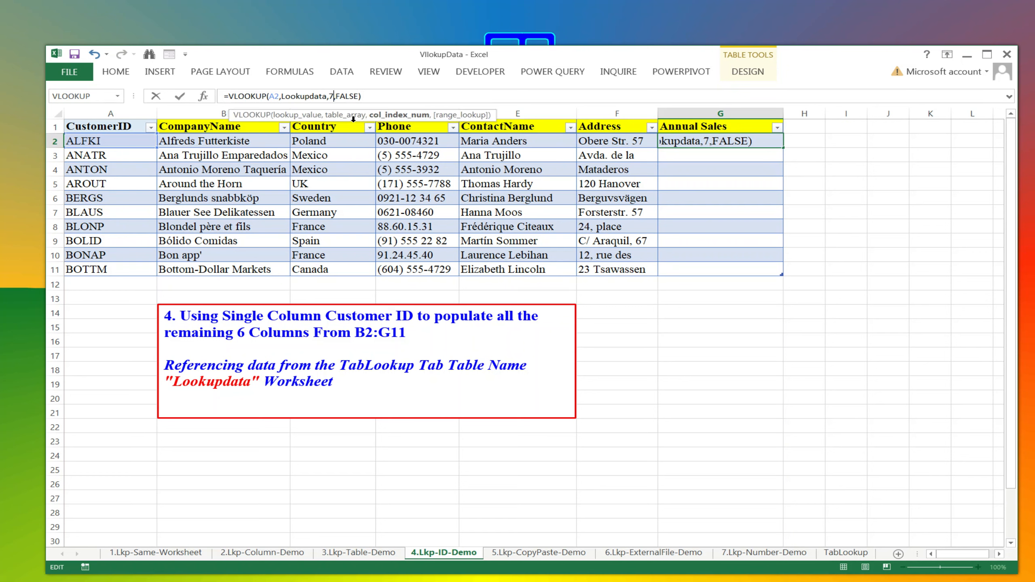
key("Return")
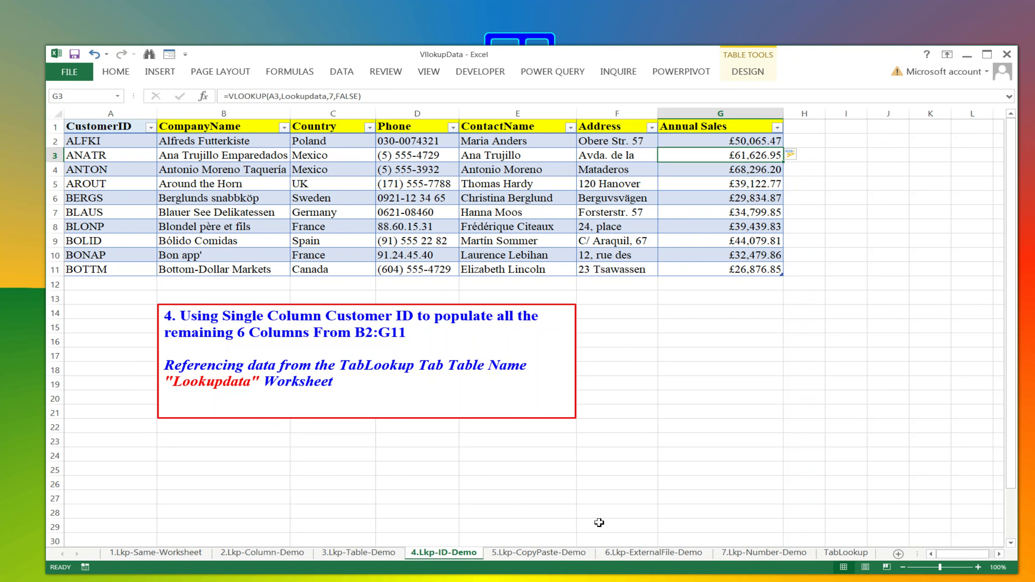
Open the 5.Lkp-CopyPaste-Demo sheet, then change the Notepad formula to =VLOOKUP(A2,Lookupdata,3,FALSE) and copy it
left_click(538, 552)
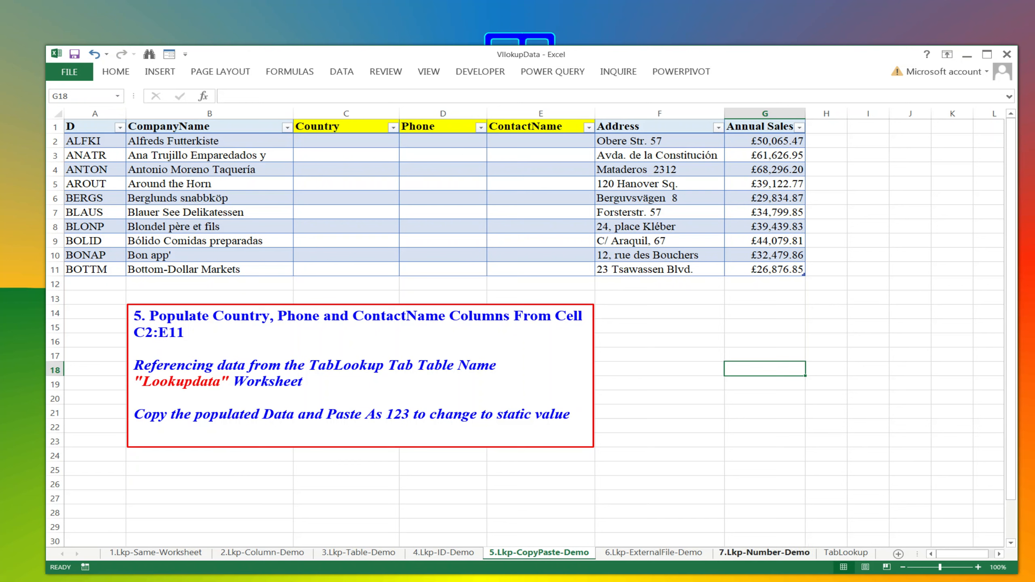
key("alt+Tab")
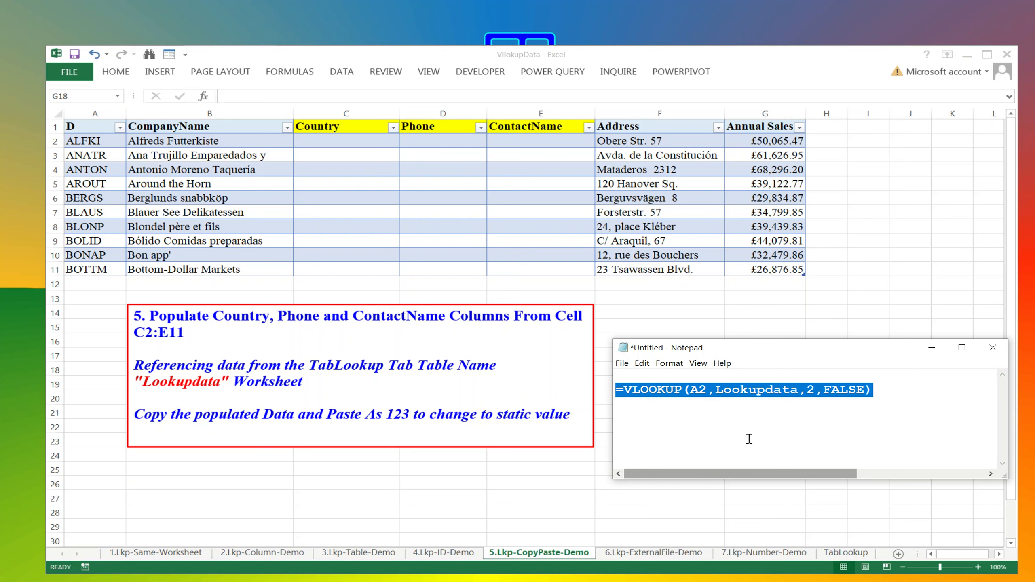
left_click(757, 390)
left_click_drag(756, 353, 756, 373)
left_click(731, 409)
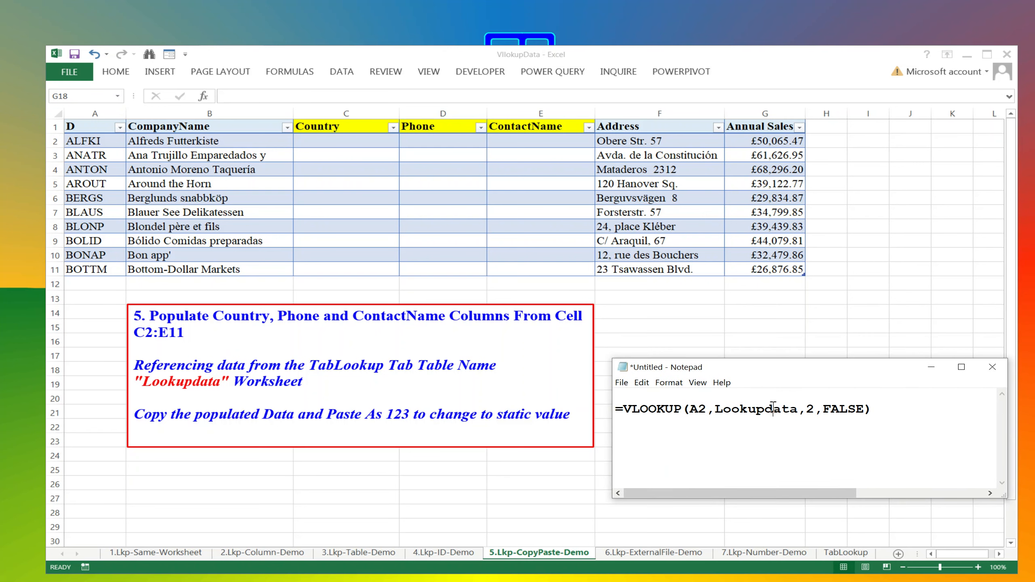
left_click_drag(816, 409, 803, 411)
type("3")
left_click_drag(893, 410, 612, 419)
key("ctrl+c")
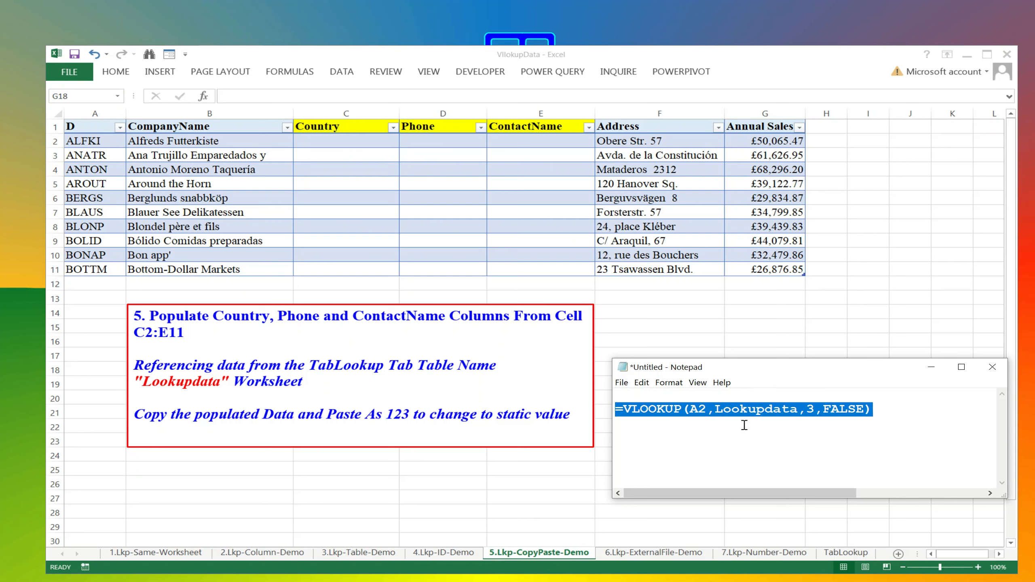
Enter the copied formula =VLOOKUP(A2,Lookupdata,3,FALSE) in Country cell C2 of the 5.Lkp-CopyPaste-Demo sheet
left_click(363, 141)
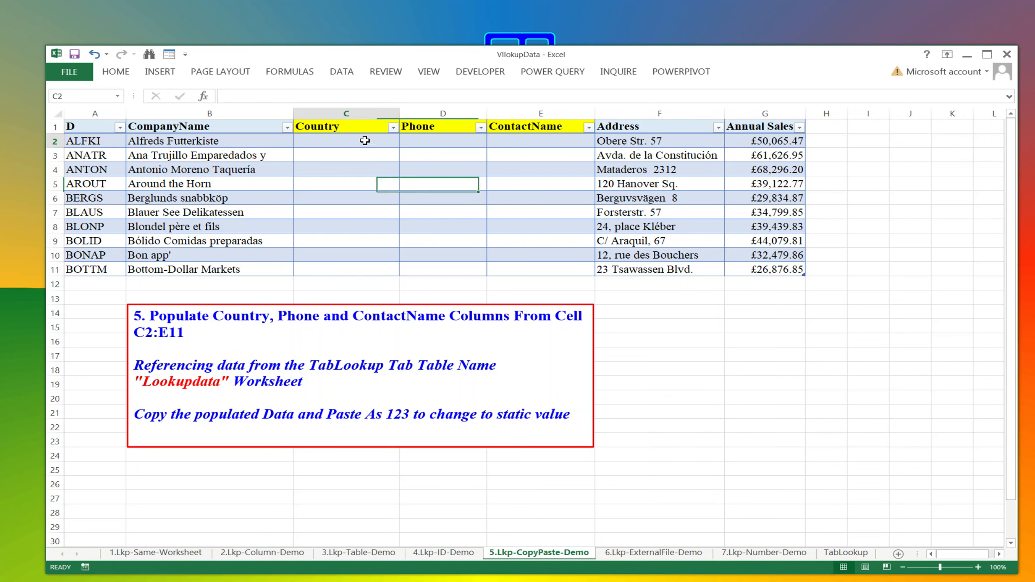
left_click(239, 94)
key("ctrl+v")
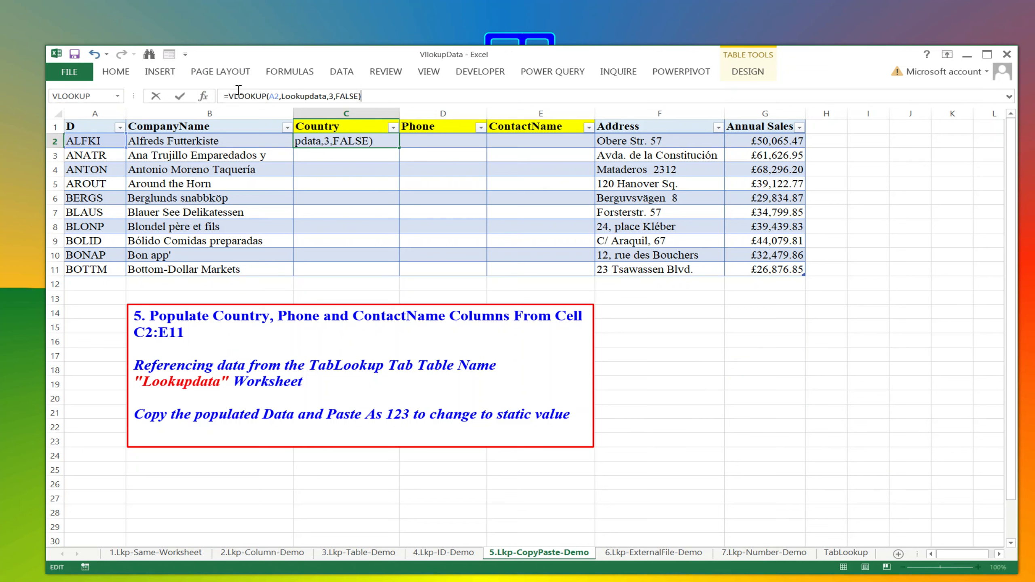
key("Return")
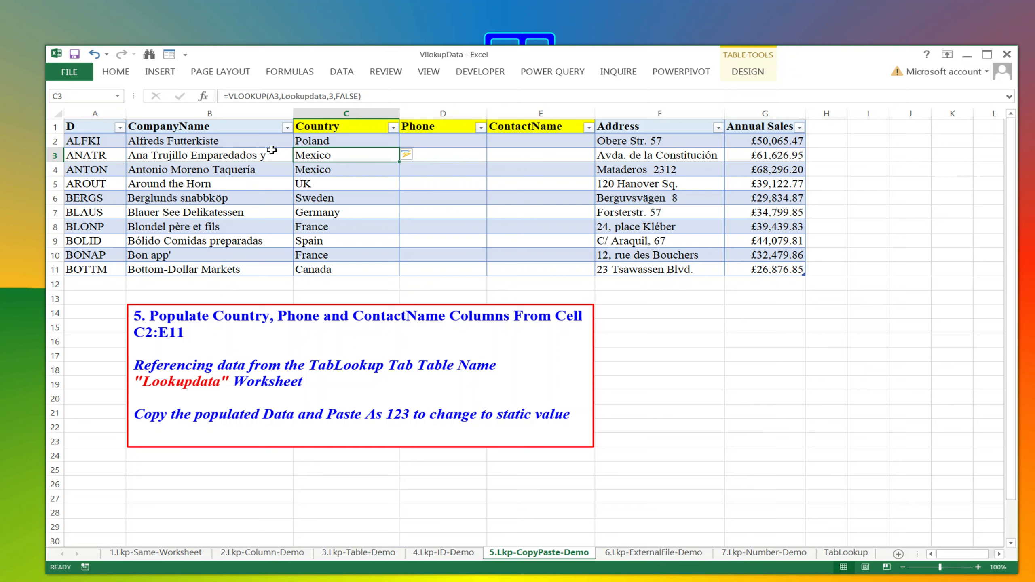
Enter the copied lookup formula in Phone cell D2 of the 5.Lkp-CopyPaste-Demo sheet with the column index set to 4
left_click(455, 141)
left_click(371, 97)
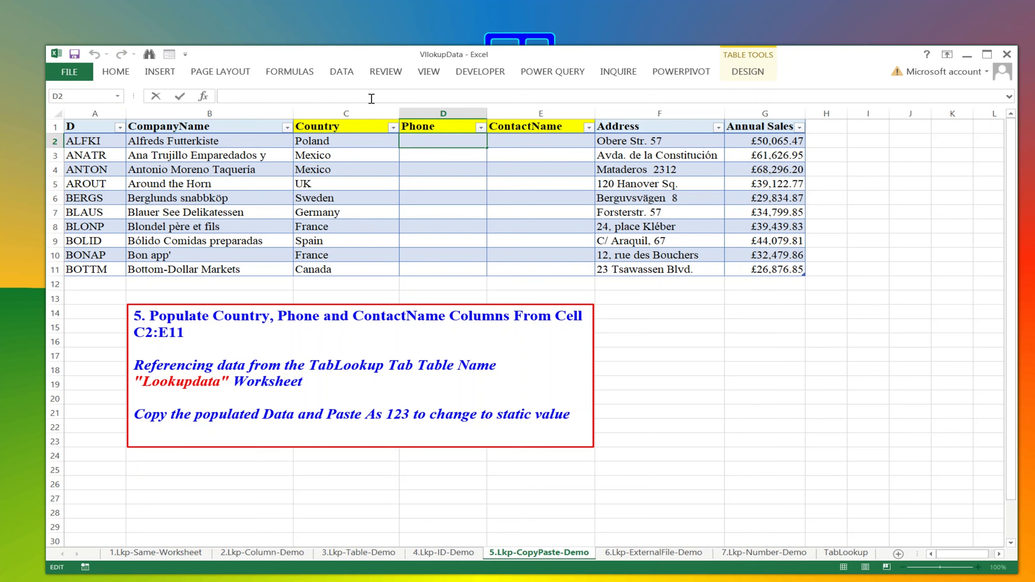
key("ctrl+v")
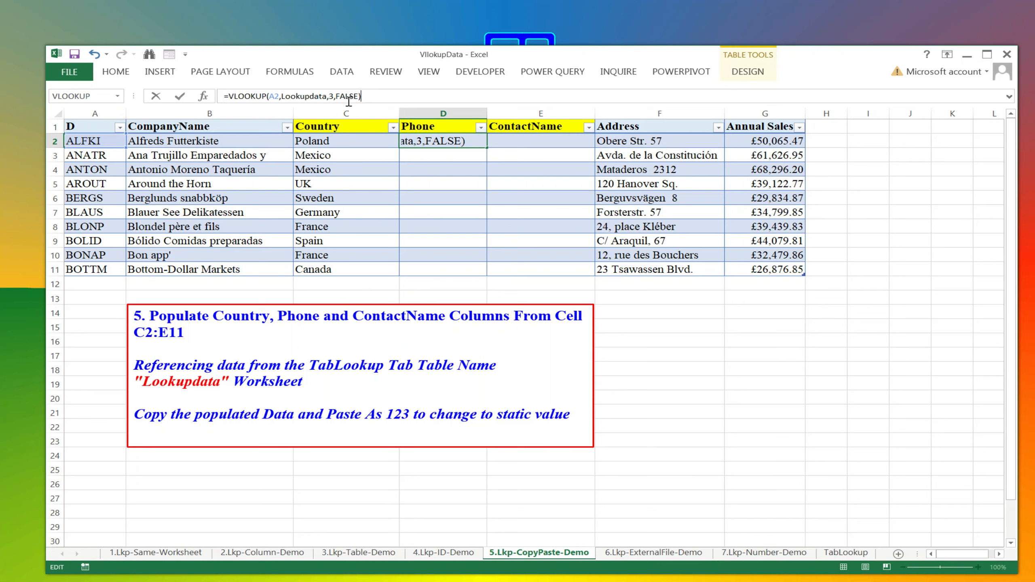
key("BackSpace")
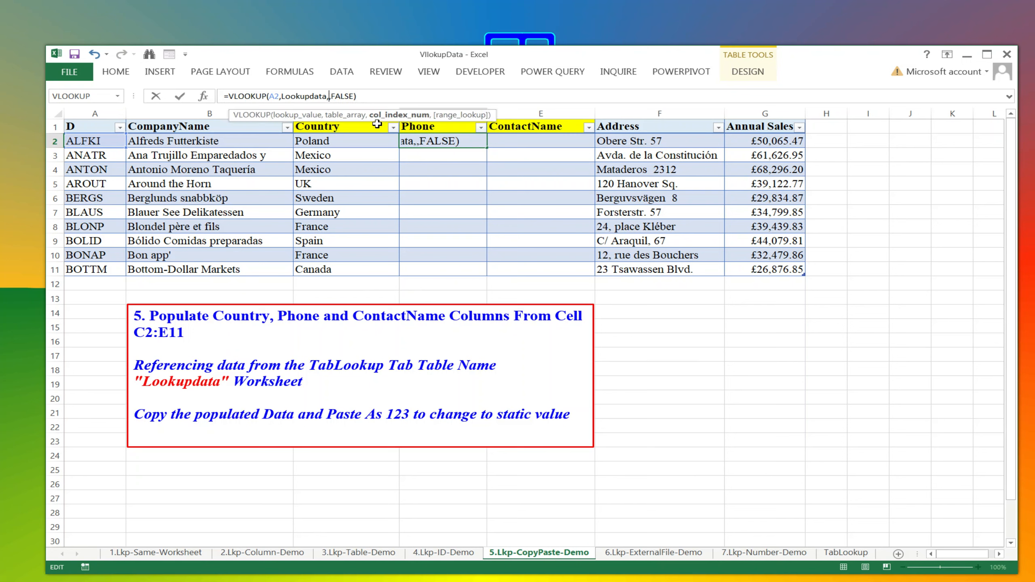
type("4")
key("Return")
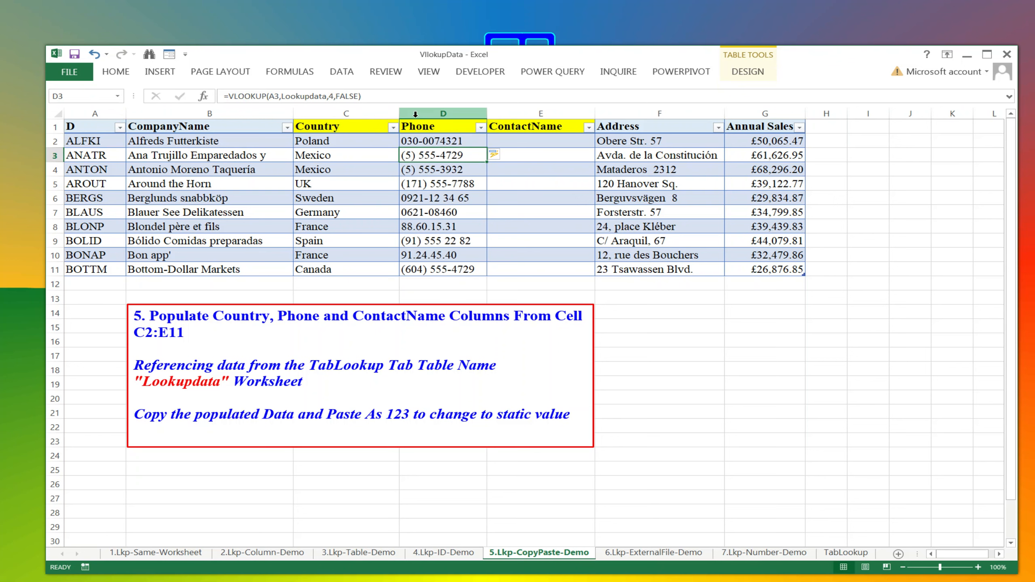
Enter the copied lookup formula in ContactName cell E2 of the 5.Lkp-CopyPaste-Demo sheet with the column index set to 5
left_click(547, 139)
left_click(337, 96)
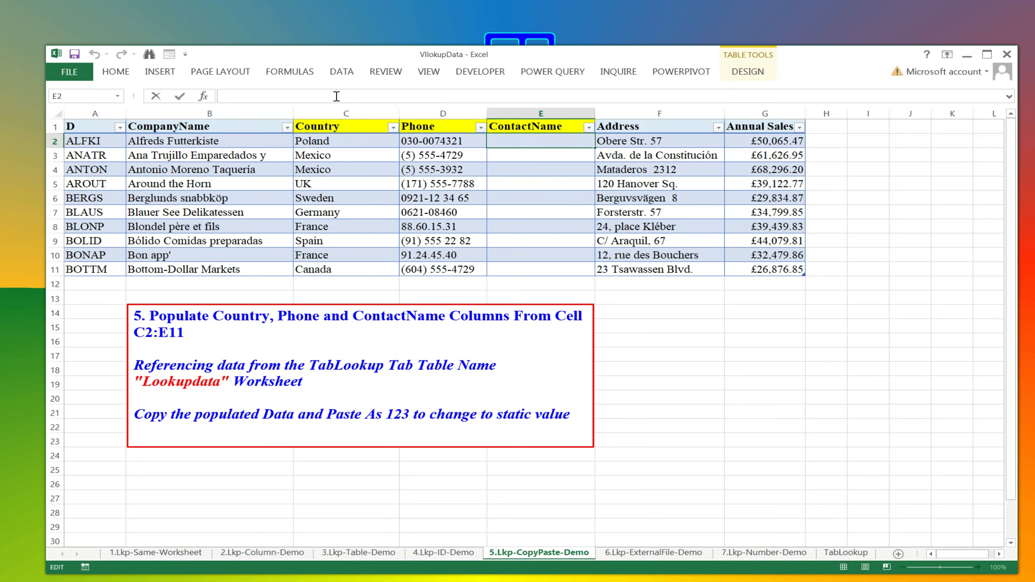
key("ctrl+v")
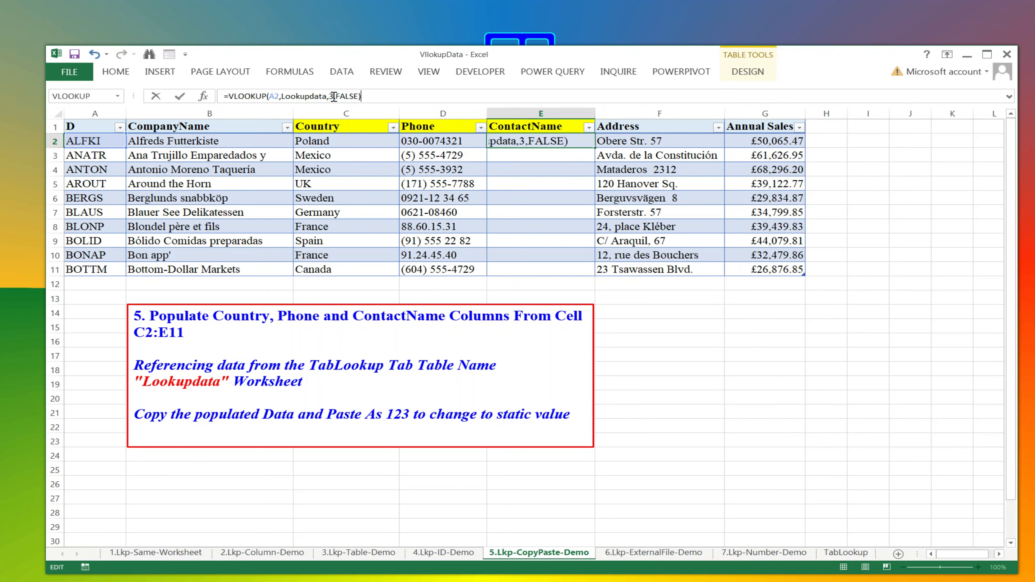
left_click(333, 96)
key("BackSpace")
type("5")
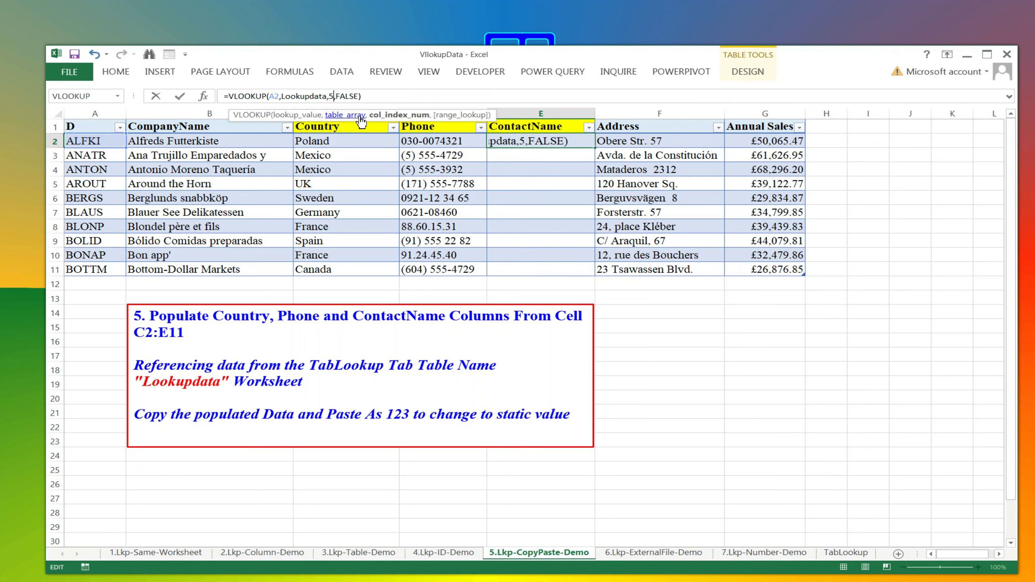
key("Return")
Compare the contents of CompanyName cells B2 to B6 with the contents of ContactName cell E5 and Country cell C2
left_click(508, 188)
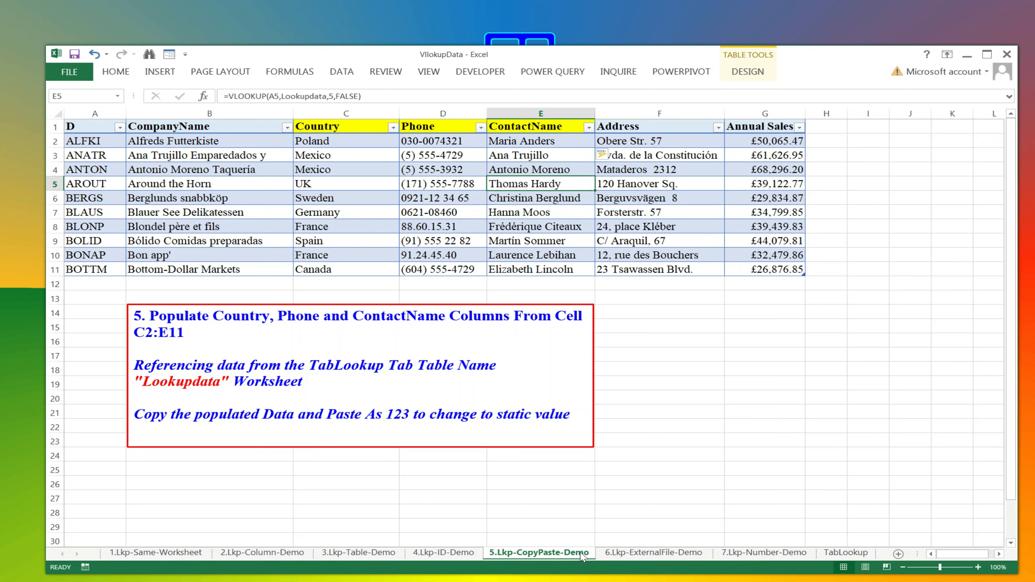
left_click(224, 140)
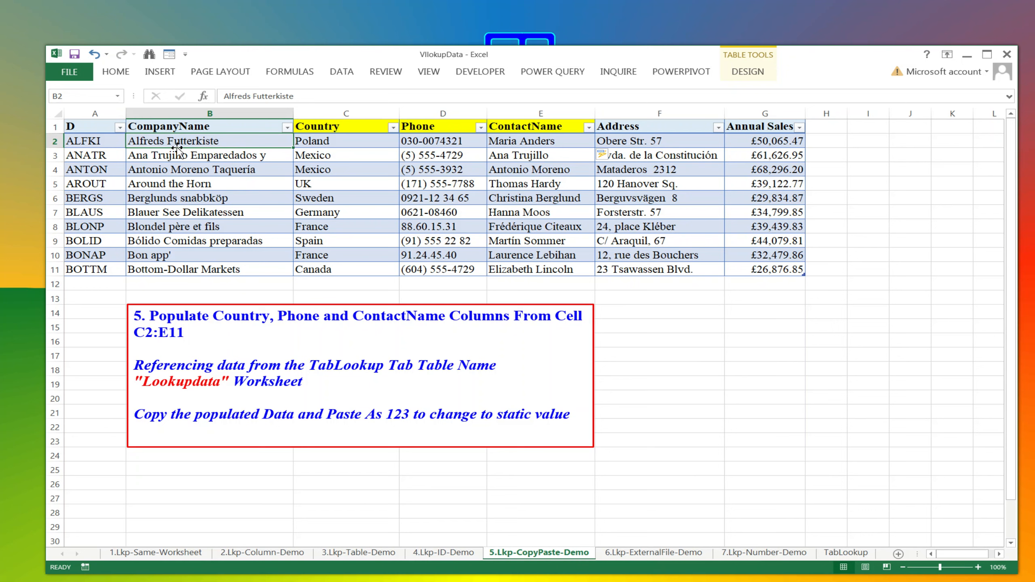
left_click(213, 157)
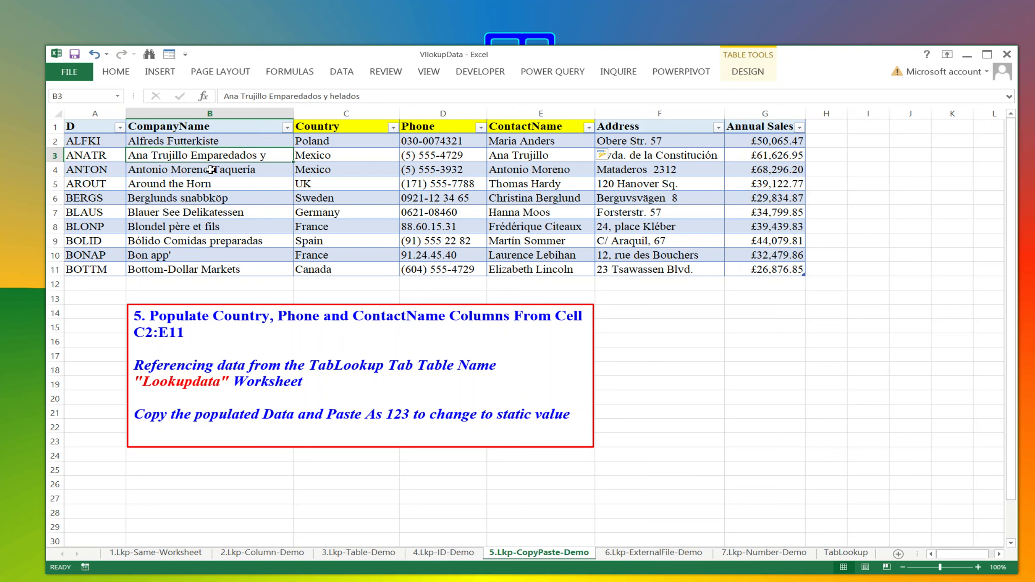
left_click(211, 170)
left_click(198, 183)
left_click(199, 197)
left_click(197, 167)
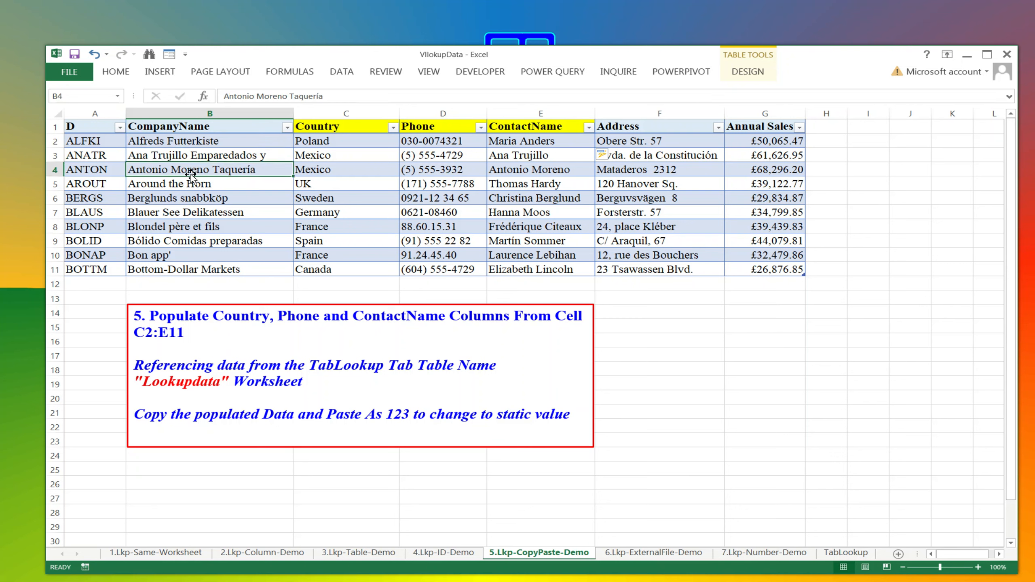
left_click(344, 141)
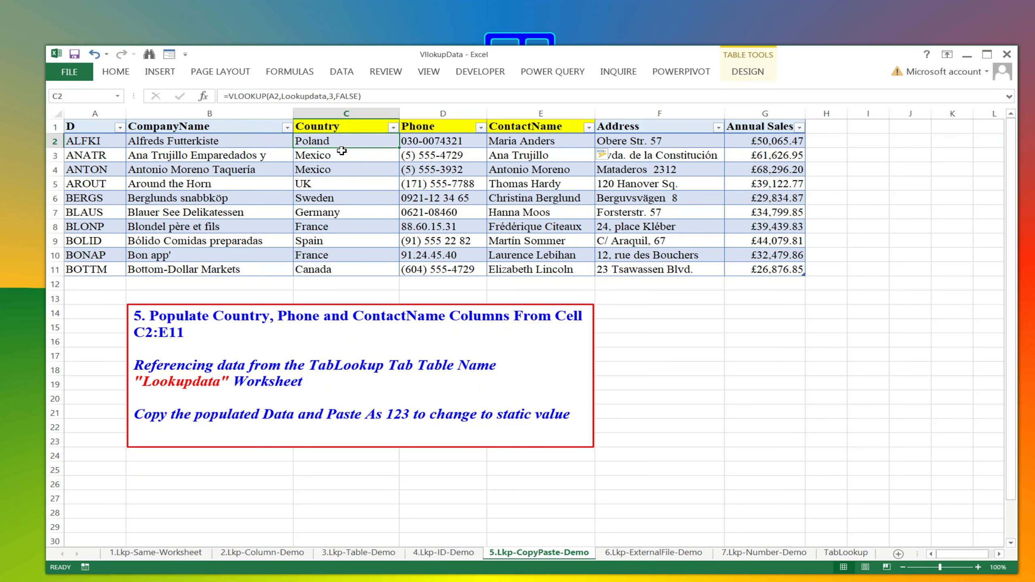
Examine the lookup formulas in the Country cells C2 to C5 and the populated cells C2:E3
left_click(340, 155)
left_click(340, 141)
left_click(339, 156)
left_click(340, 143)
left_click(347, 159)
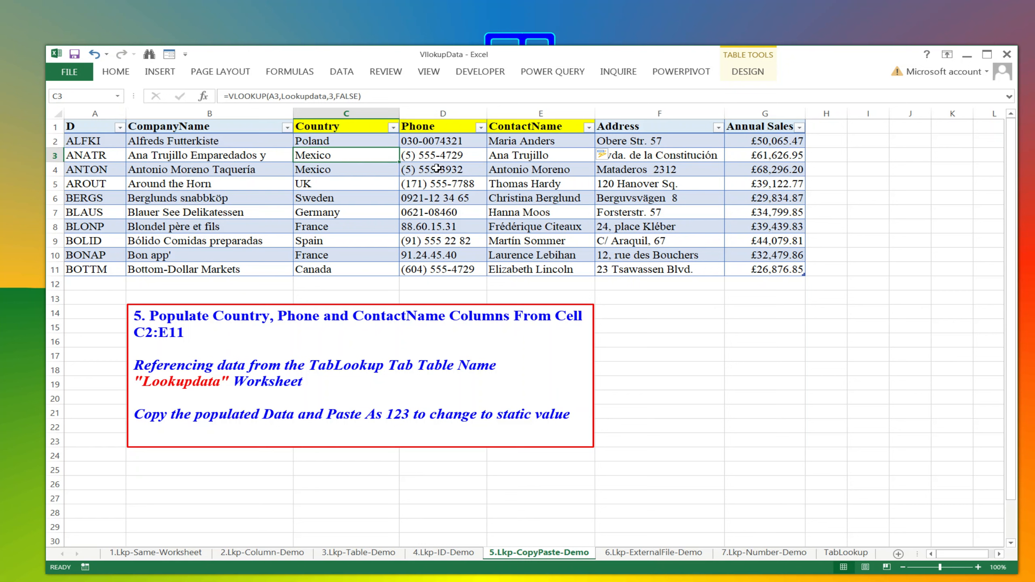
left_click(338, 172)
left_click_drag(330, 141, 489, 159)
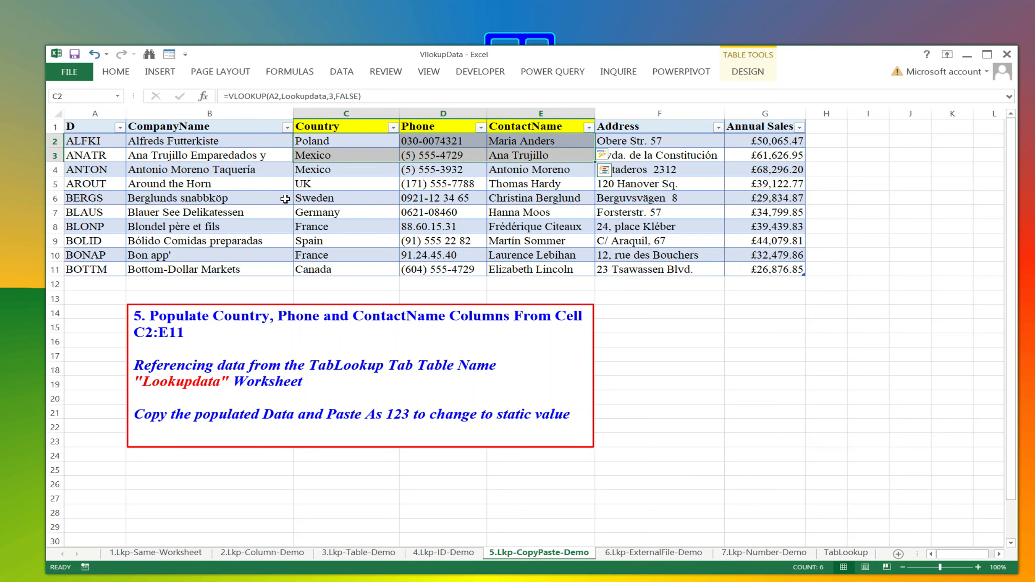
left_click(323, 187)
Copy the populated range C2:E11 and paste it back over itself as static values
left_click(326, 141)
left_click_drag(326, 142, 535, 264)
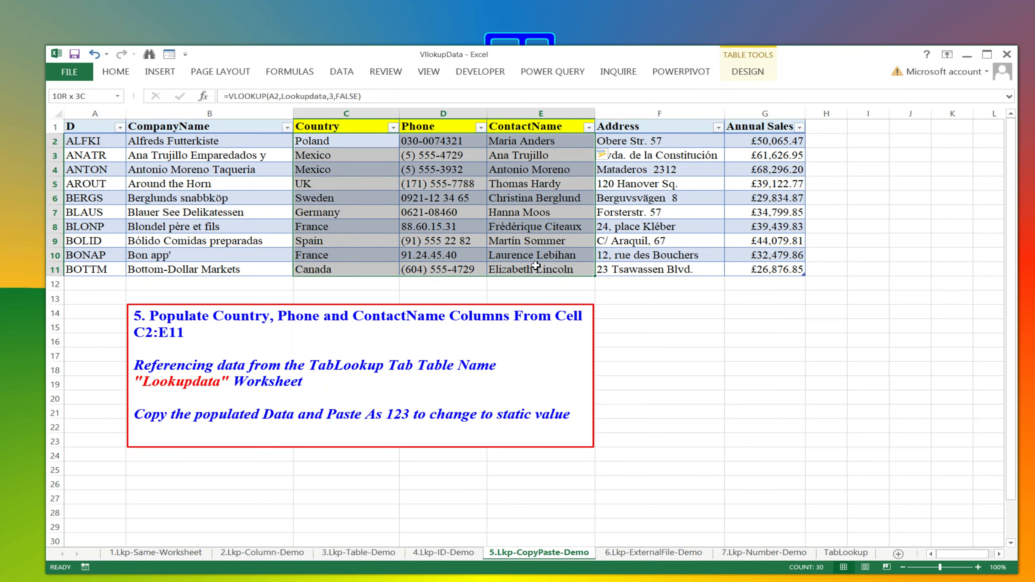
key("ctrl+c")
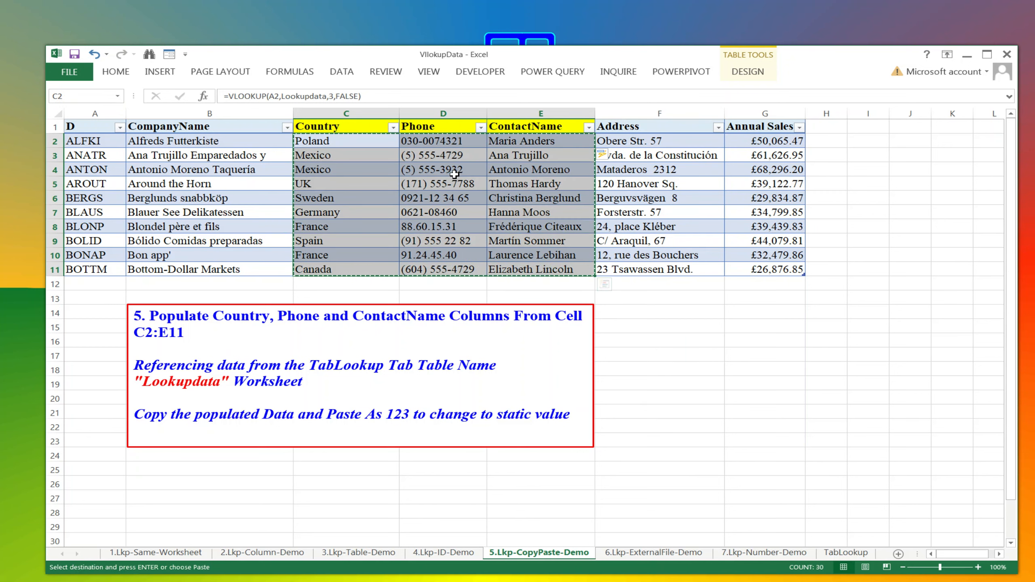
right_click(436, 140)
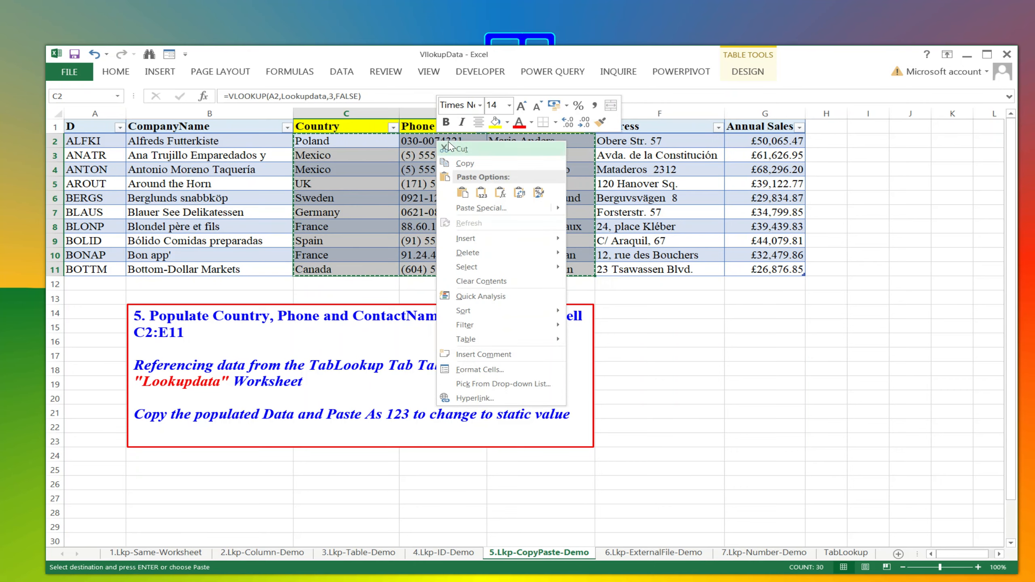
left_click(481, 194)
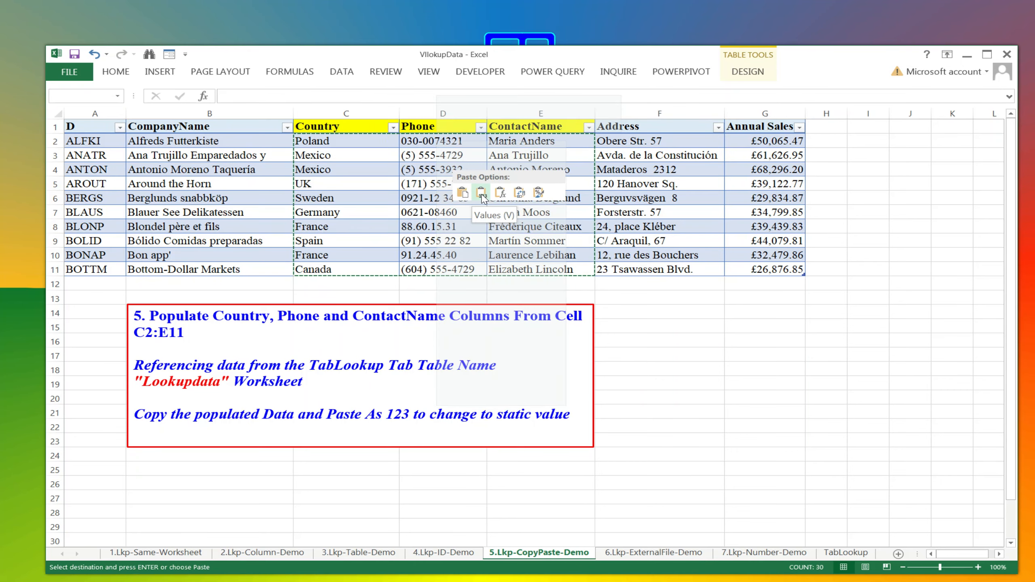
left_click(481, 193)
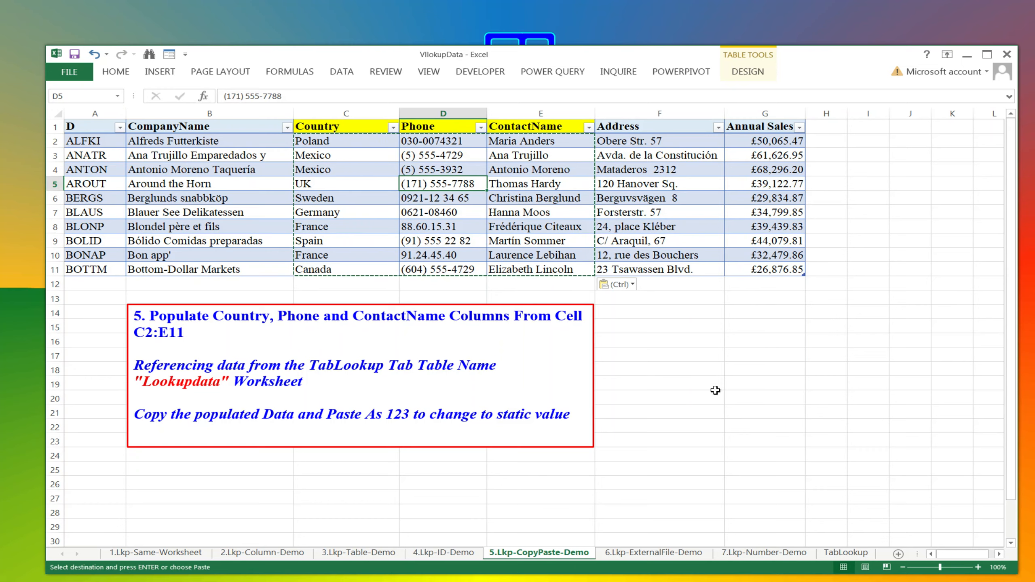
Open the 6.Lkp-ExternalFile-Demo sheet, switch to Notepad and cut the old Lookupdata formula from the note
left_click(631, 553)
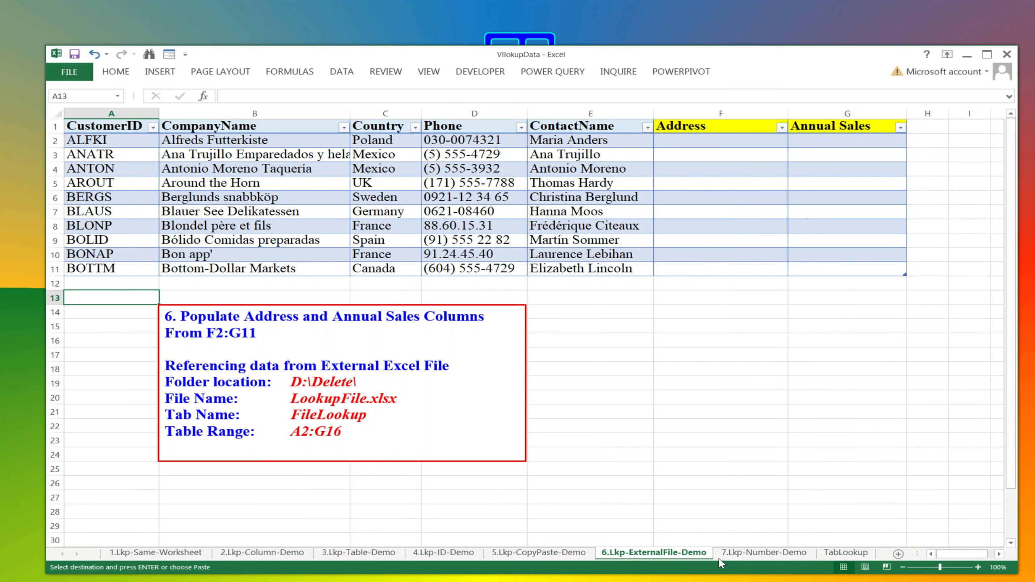
key("alt+Tab")
left_click(708, 427)
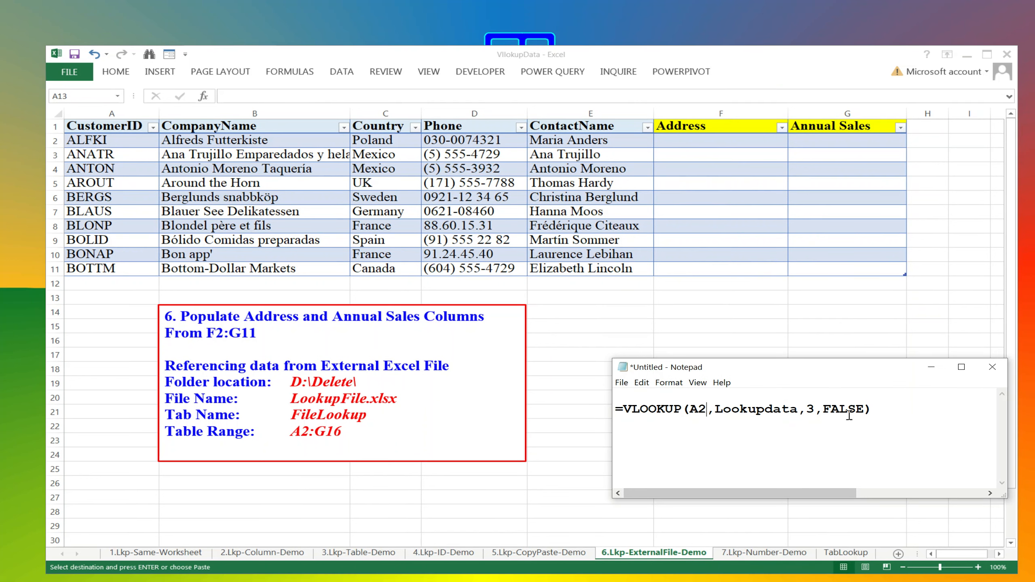
left_click_drag(880, 415, 612, 416)
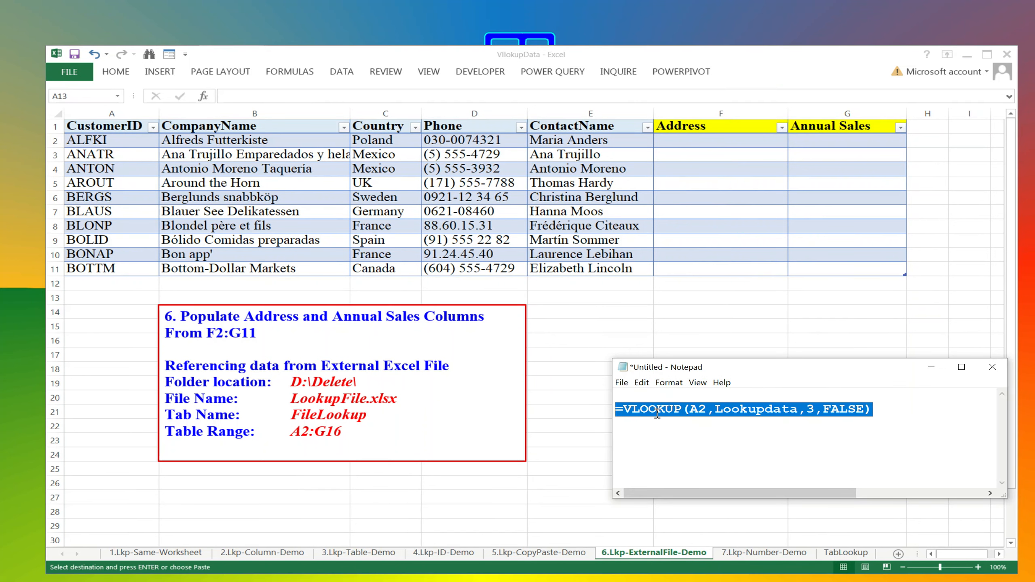
key("ctrl+x")
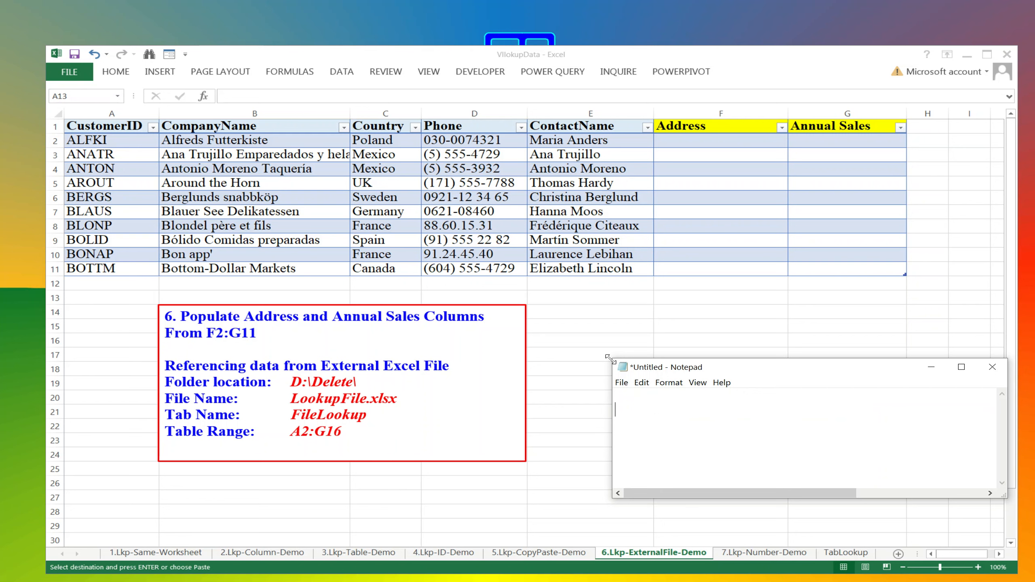
left_click_drag(748, 367, 718, 349)
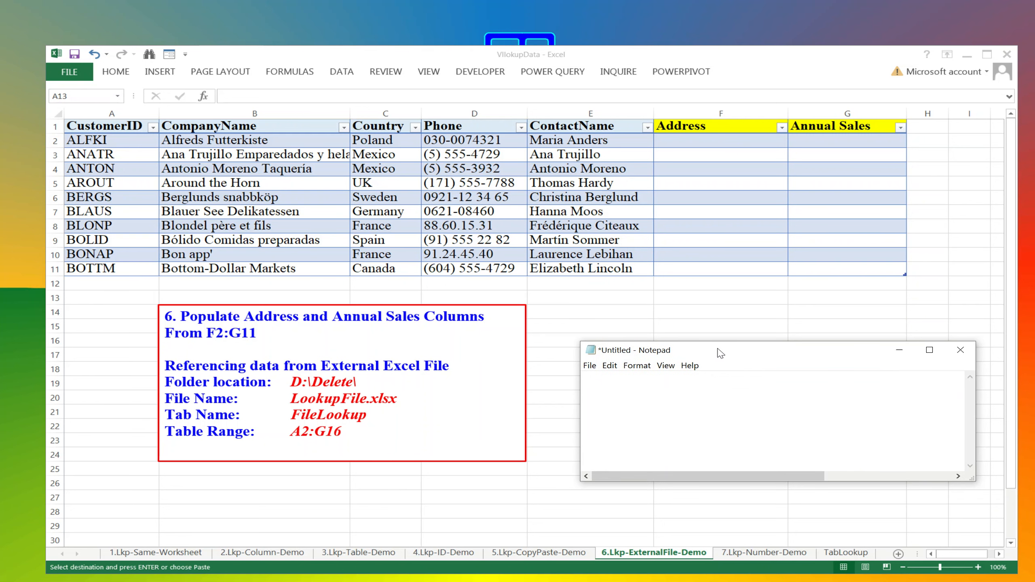
Cancel Excel's pending copy and paste =VLOOKUP(A2,'D:\Delete\[LookupFile.xlsx]FileLookup'!$A$2:$G$11,6,FALSE) into the Notepad note
key("alt+Tab")
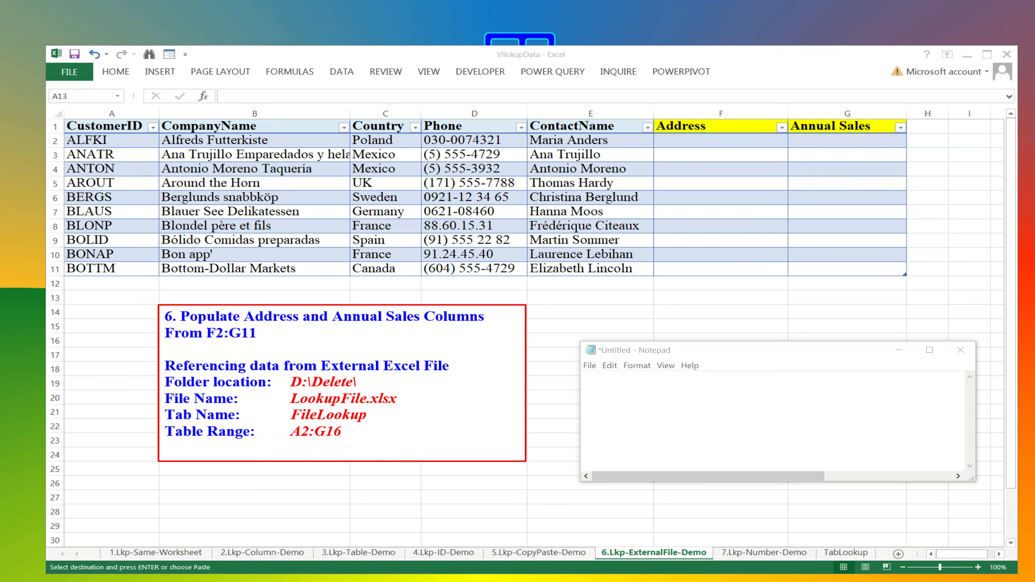
key("Escape")
left_click(613, 405)
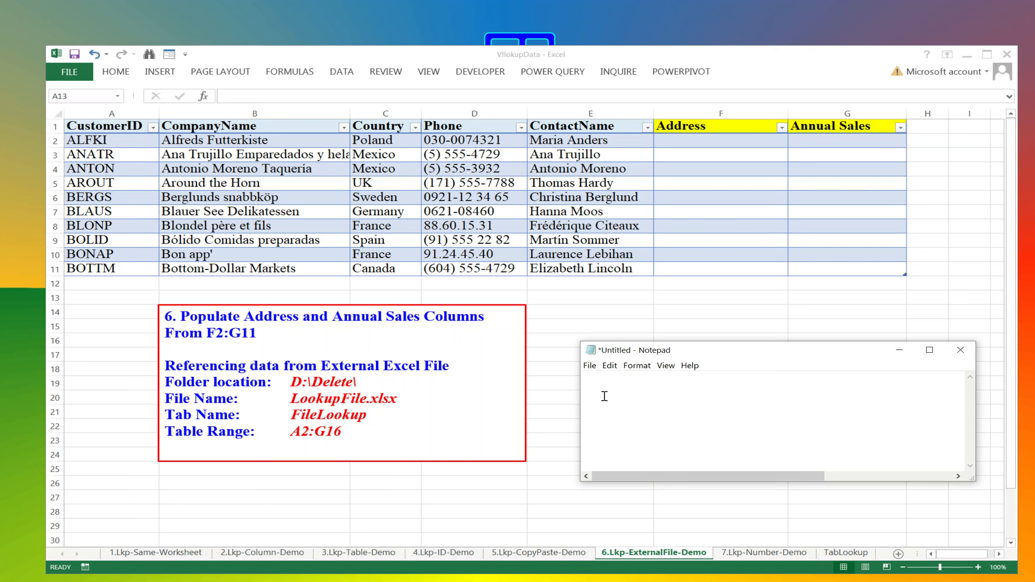
key("ctrl+v")
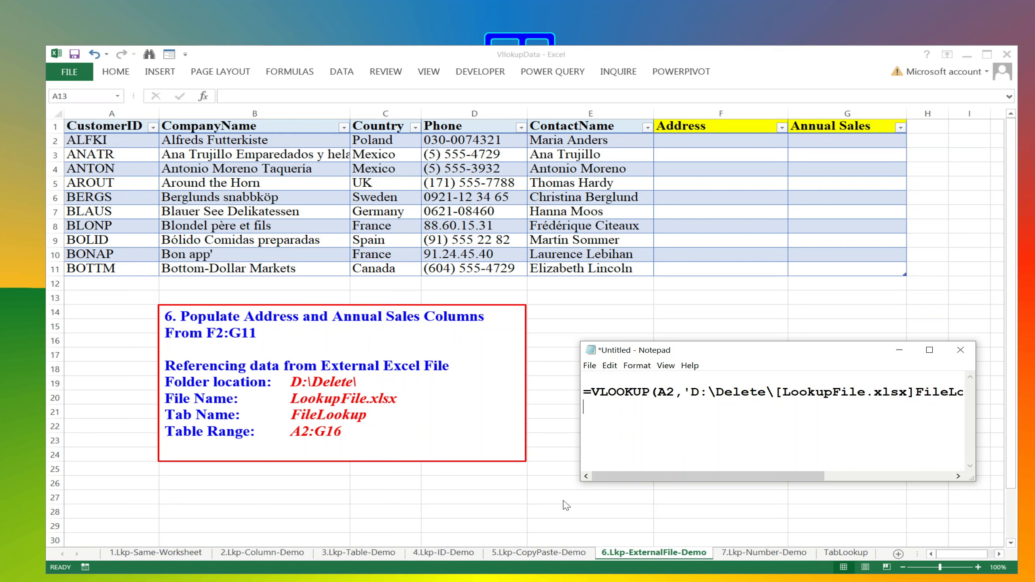
Switch to File Explorer, view the workbooks in the D:\Delete folder, and minimize the folder window
key("alt+Tab")
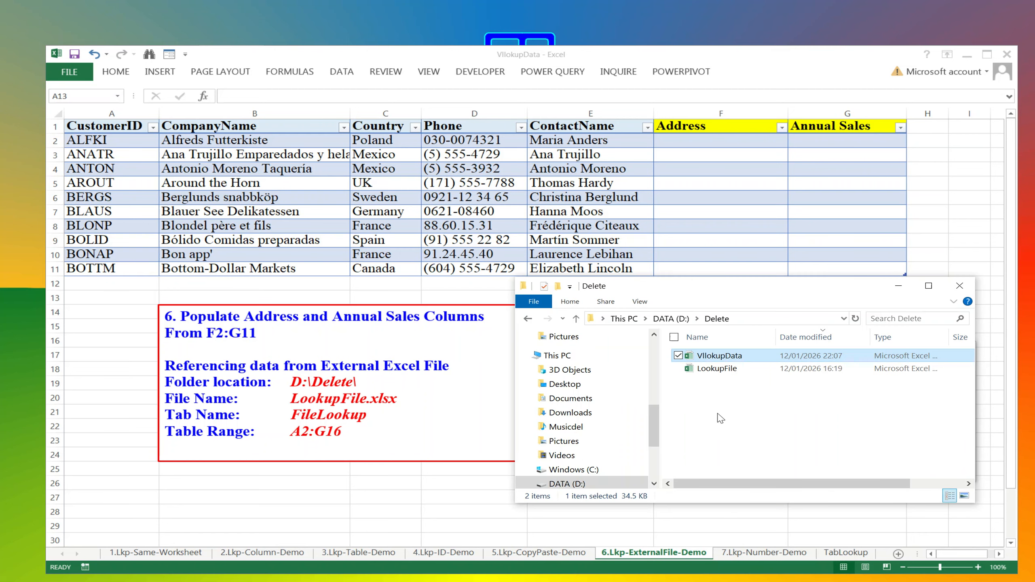
left_click(733, 405)
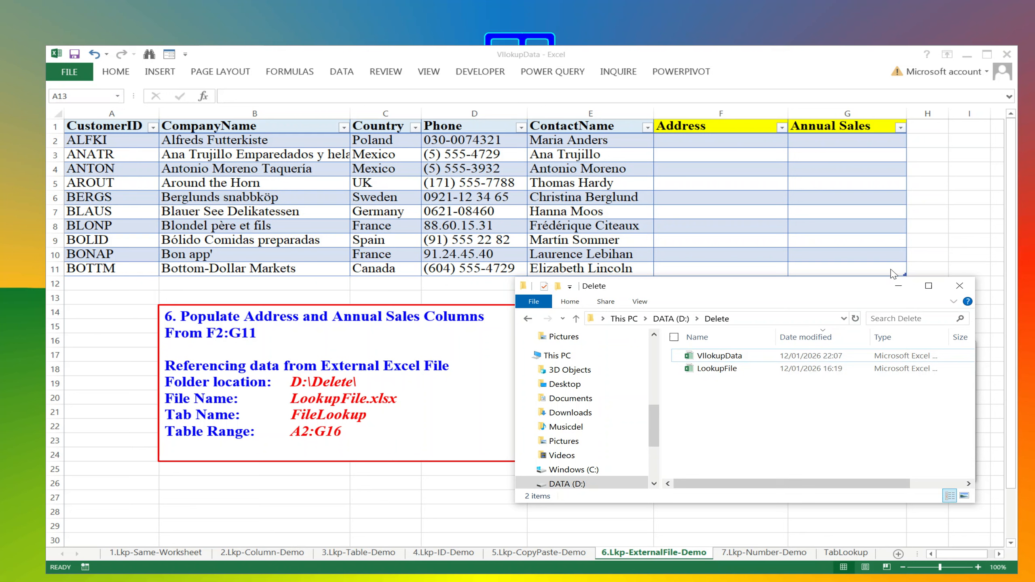
left_click(898, 287)
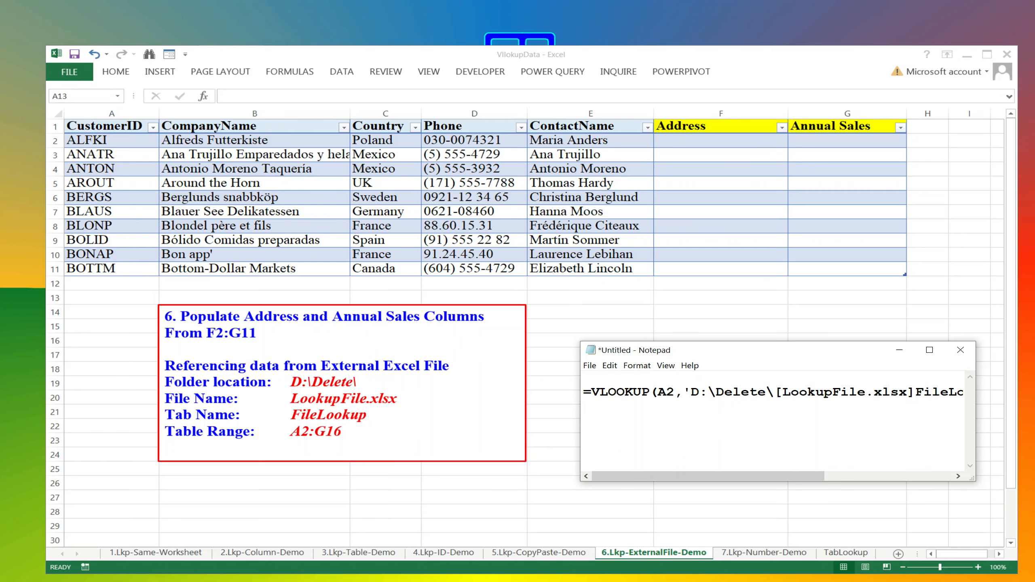
Switch to the LookupFile workbook, review the FileLookup table across A1:G16, and minimize the workbook
key("alt+Tab")
left_click(286, 284)
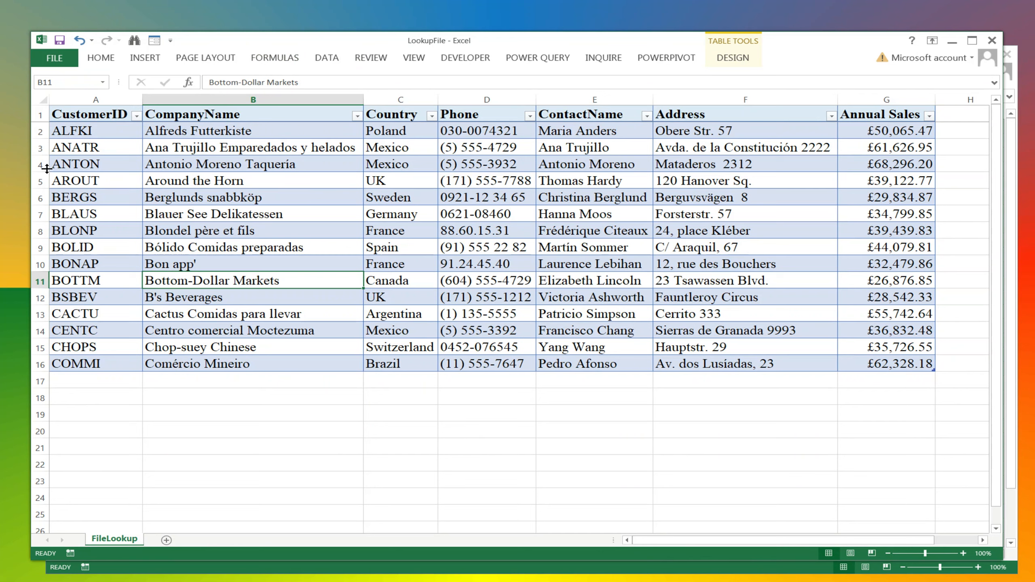
left_click_drag(91, 116, 859, 362)
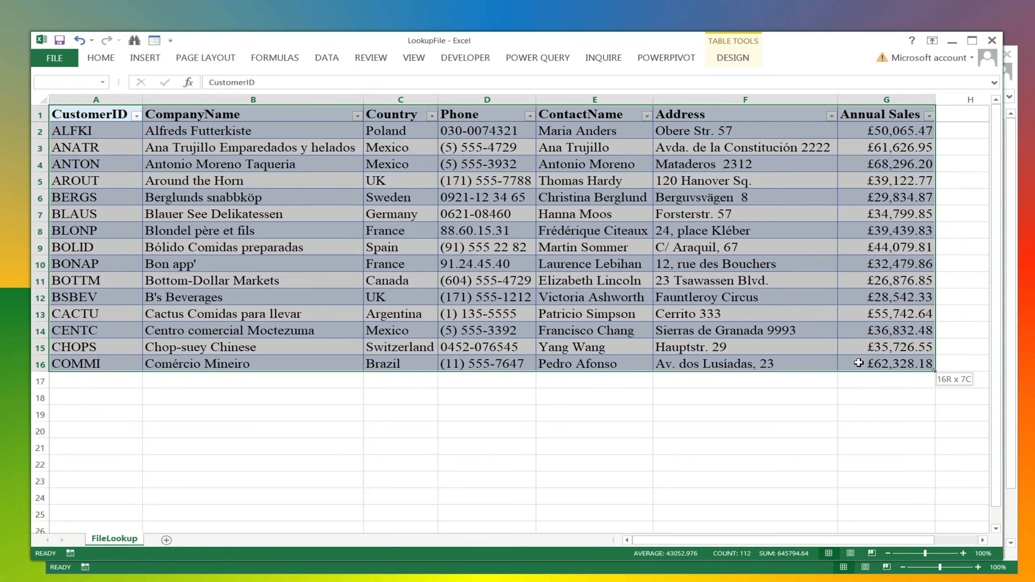
left_click(895, 367)
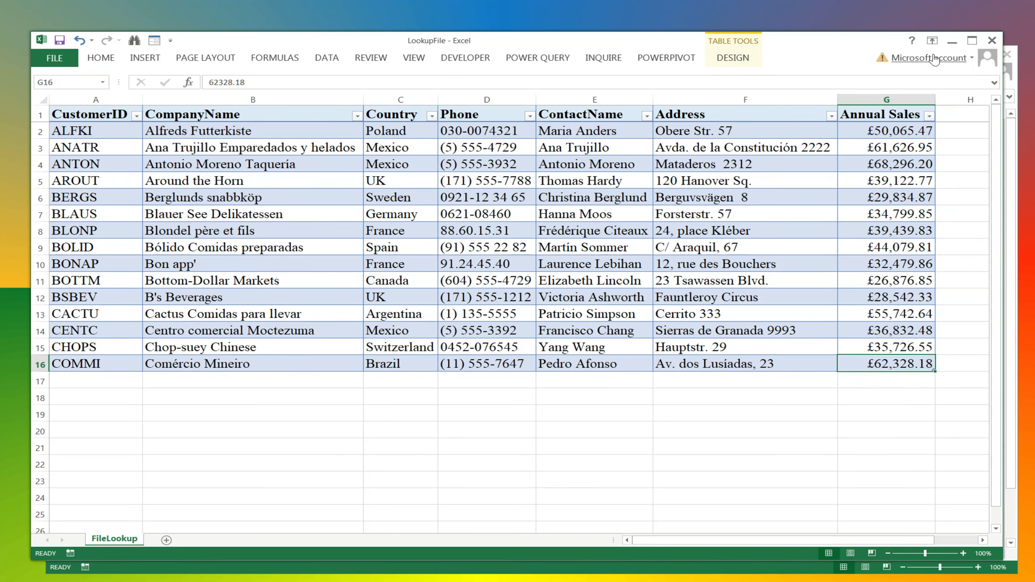
left_click(952, 41)
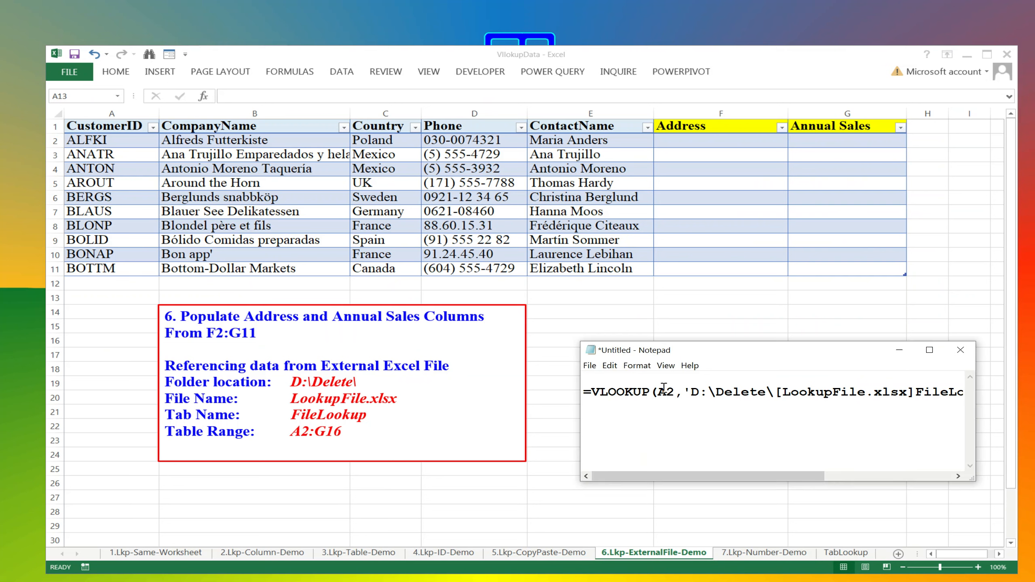
Widen the Notepad window and examine the formula's lookup cell, quoted folder path, bracketed file name, sheet name and table range
left_click_drag(664, 387, 657, 390)
left_click_drag(581, 422, 317, 434)
left_click(408, 398)
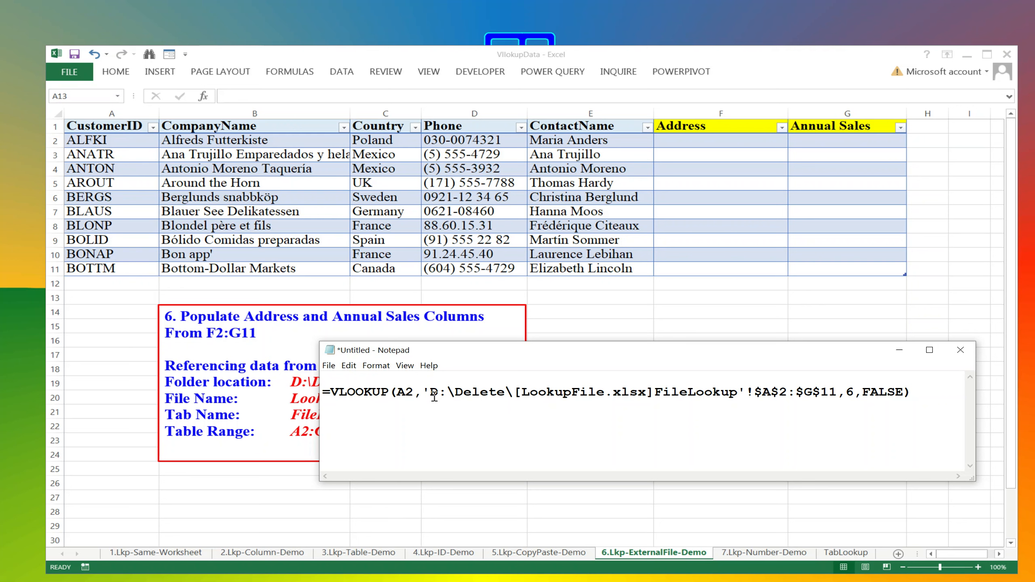
left_click_drag(431, 392, 425, 392)
left_click_drag(744, 392, 739, 392)
left_click(555, 391)
left_click_drag(517, 391, 652, 391)
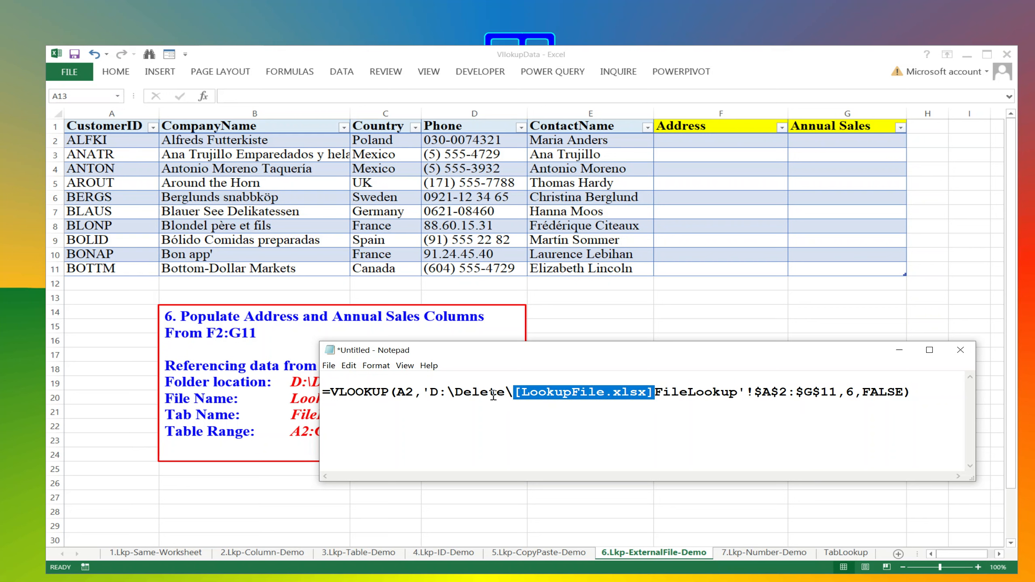
left_click_drag(514, 391, 429, 392)
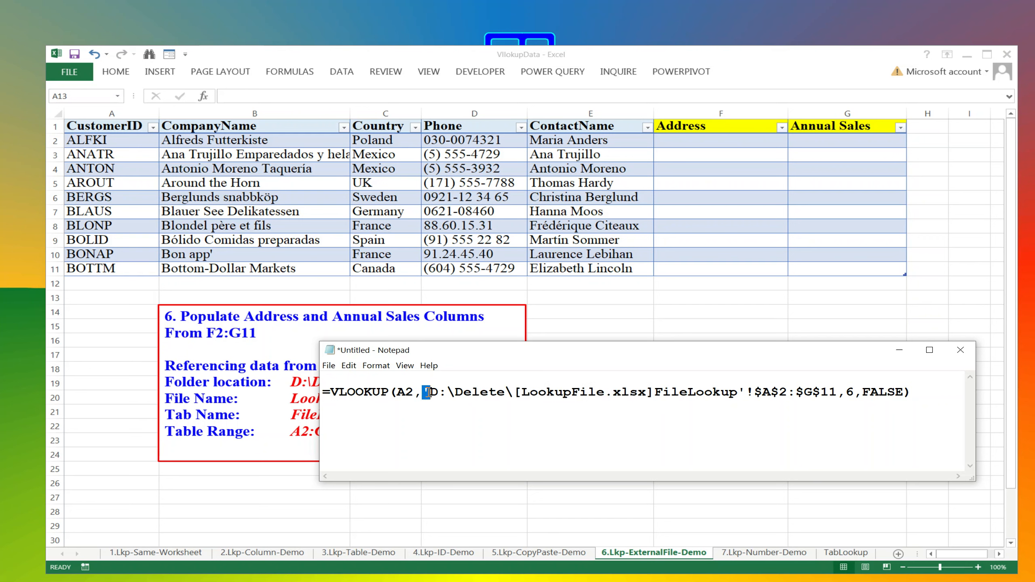
left_click_drag(746, 391, 423, 393)
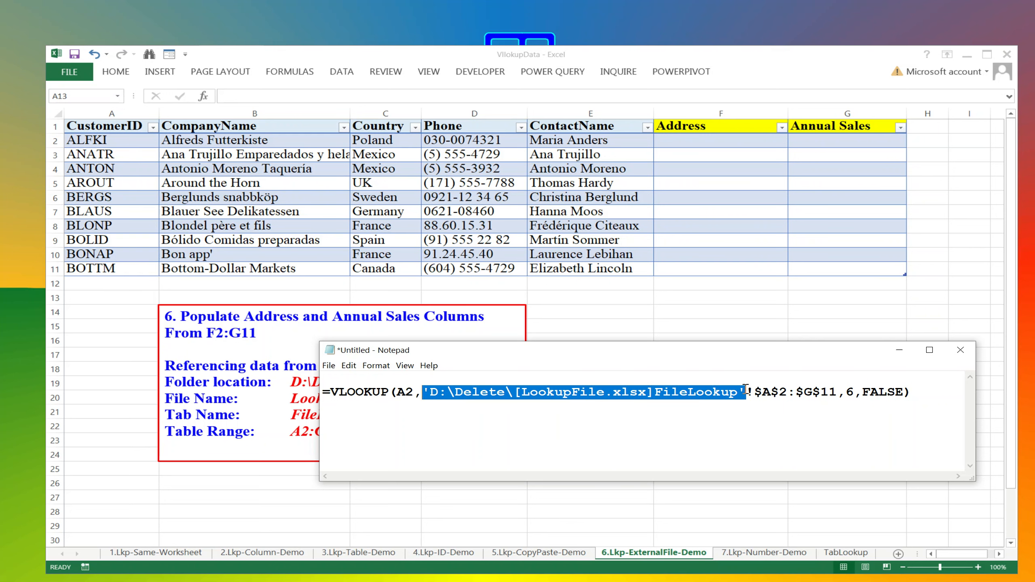
left_click(803, 394)
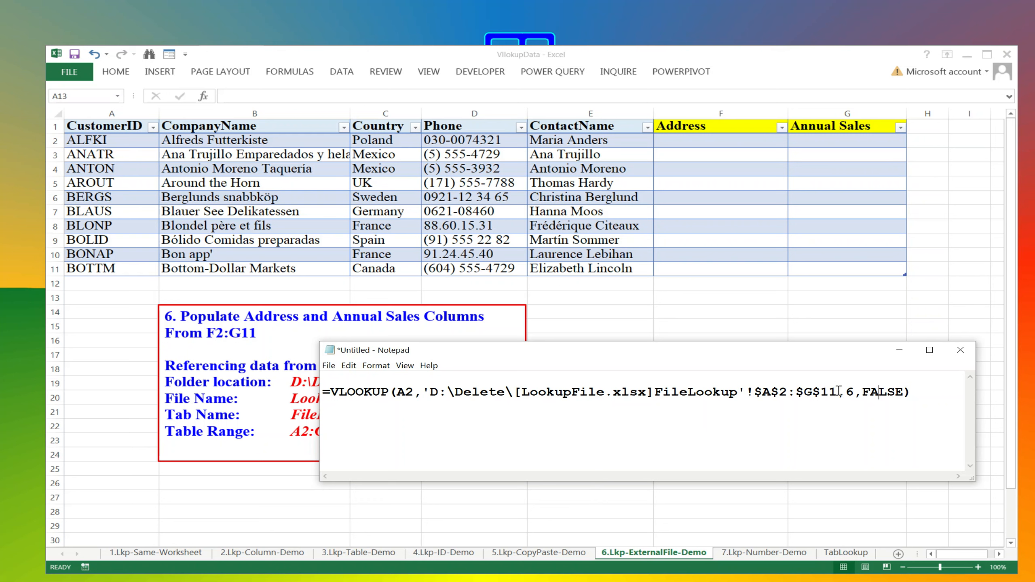
Copy the external-file VLOOKUP formula with column index 6 from Notepad and enter it in Address cell F2 of the demo sheet
left_click_drag(921, 393, 321, 391)
key("ctrl+c")
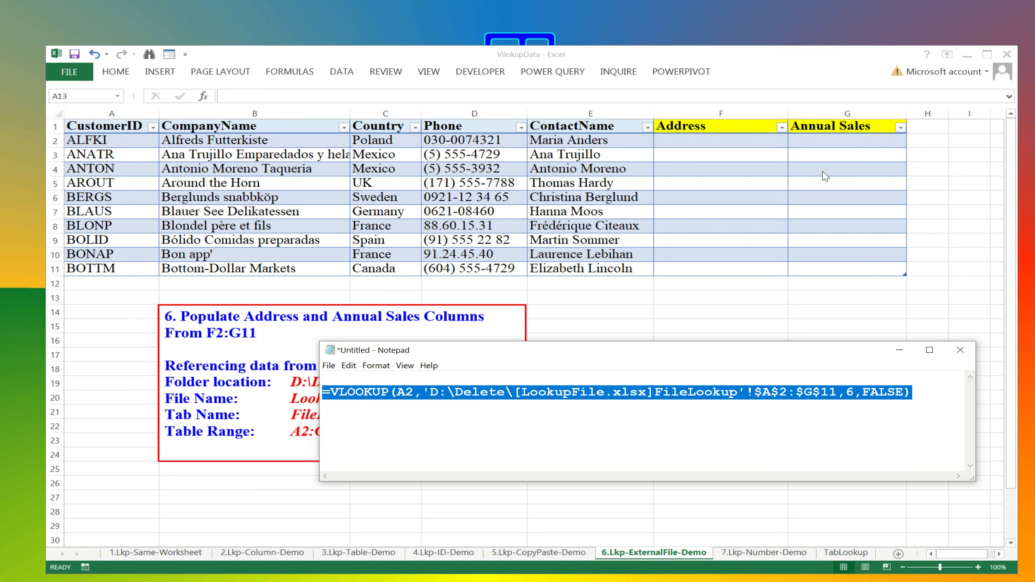
key("alt+Tab")
left_click(709, 138)
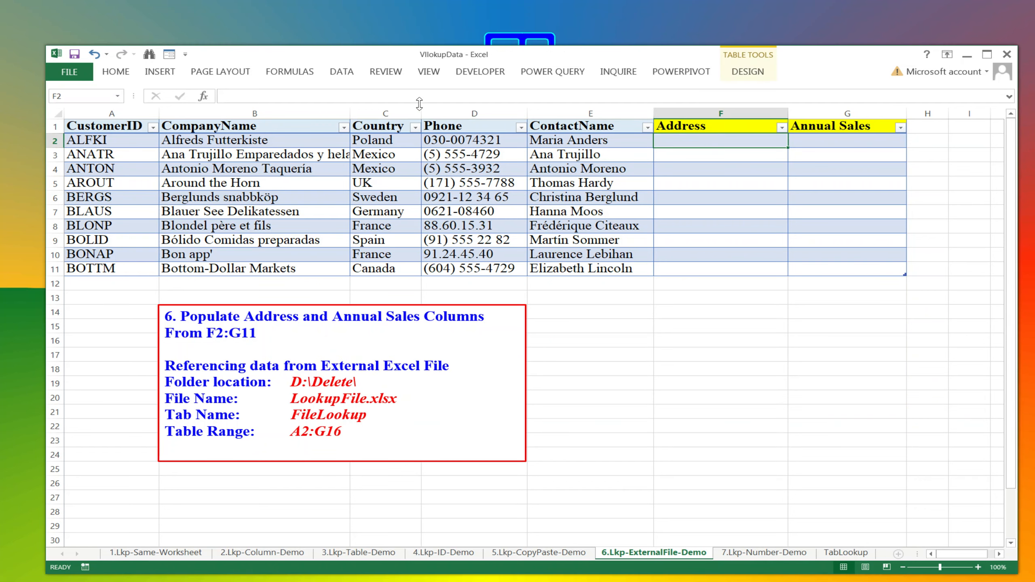
left_click(432, 95)
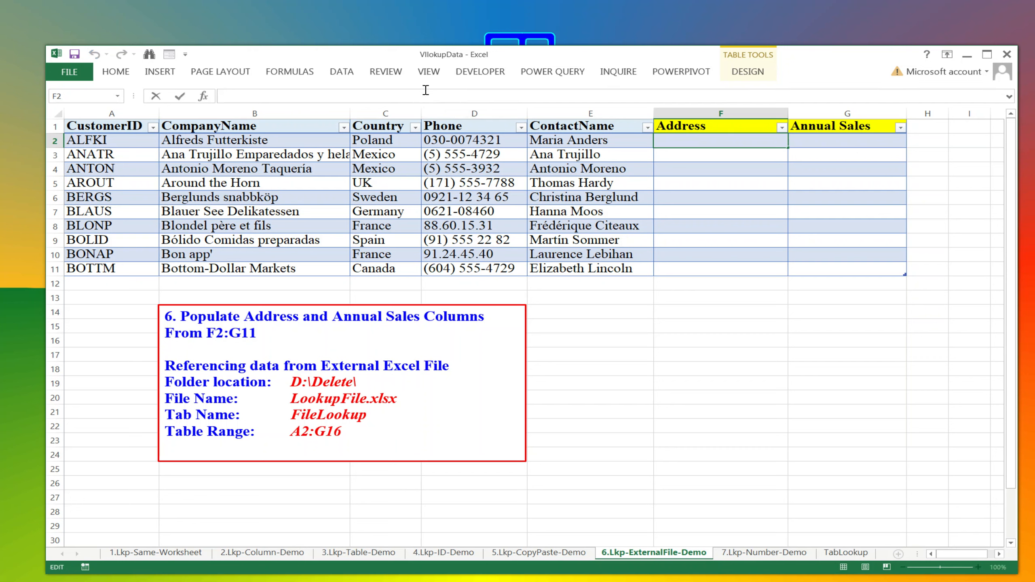
type("=VLOOKUP(A2,[LookupFile.xlsx]FileLookup!$A$2:$G$11,6,FALSE)")
key("Return")
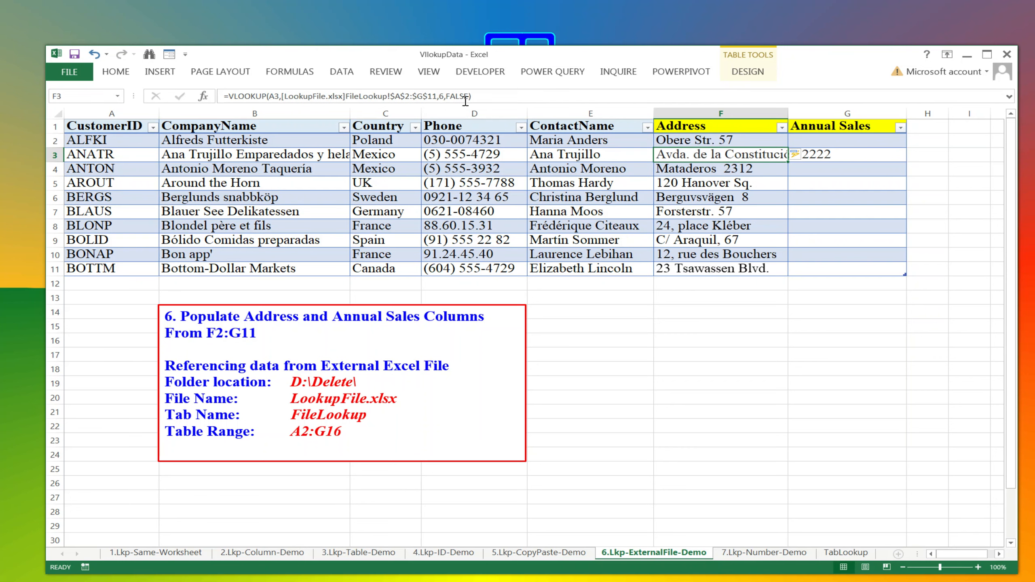
left_click(745, 202)
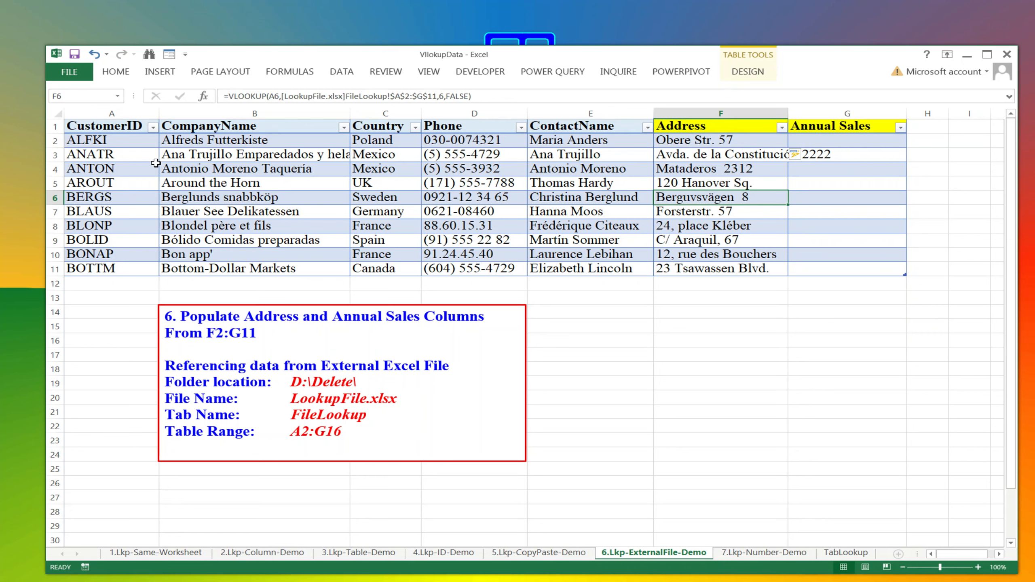
Apply Wrap Text to the table cells A2:G11 and select Address cell F2
left_click_drag(118, 143, 830, 265)
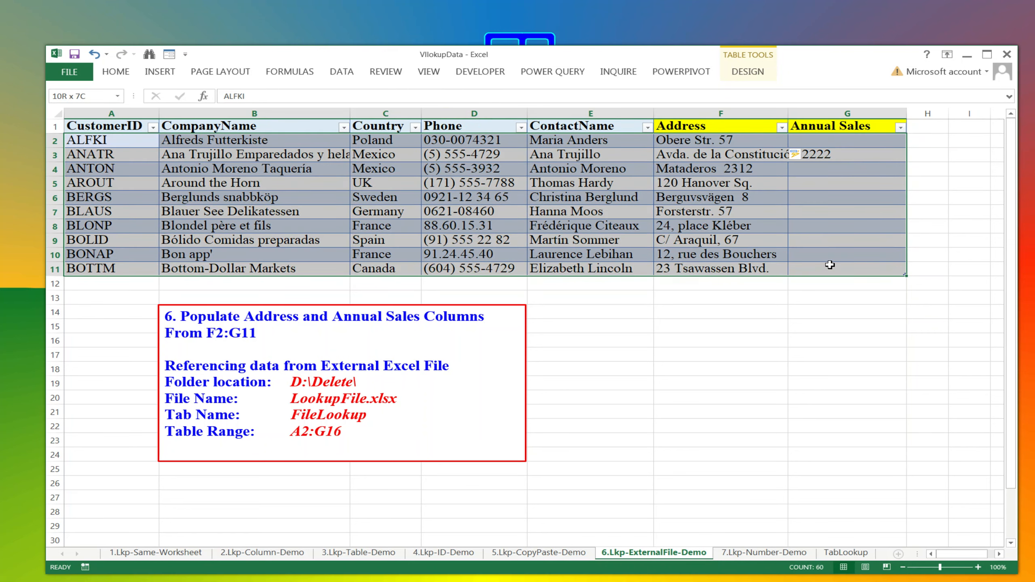
left_click(115, 73)
left_click(372, 96)
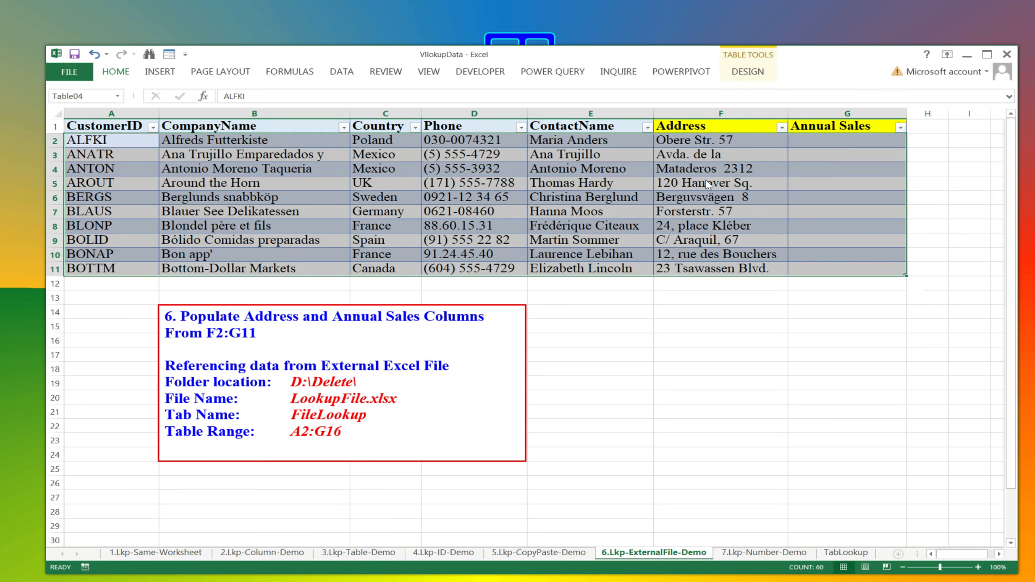
left_click(708, 184)
left_click(723, 139)
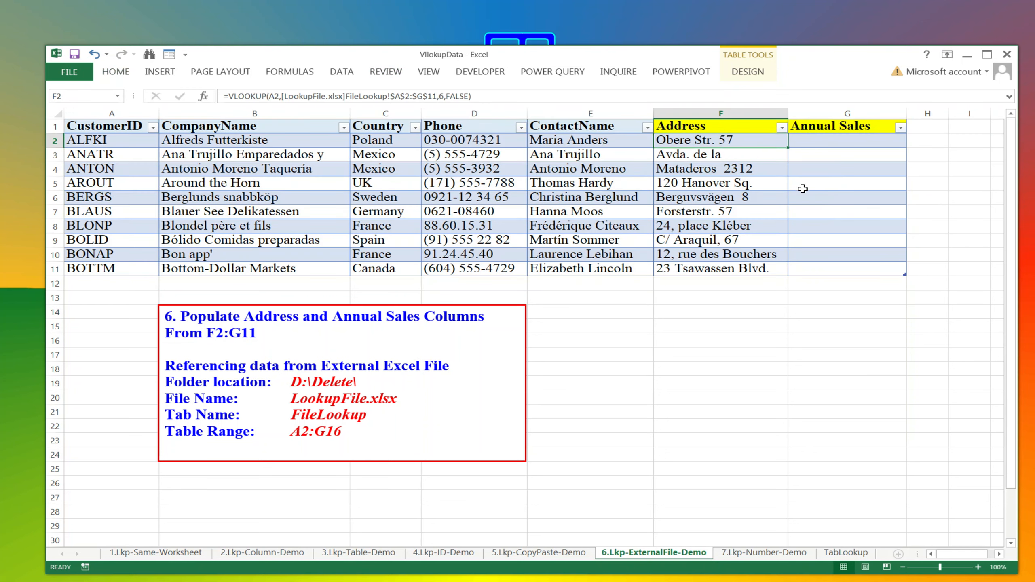
Enter the copied LookupFile.xlsx VLOOKUP formula in Annual Sales cell G2 with its column index changed to 7
left_click(813, 139)
left_click(365, 94)
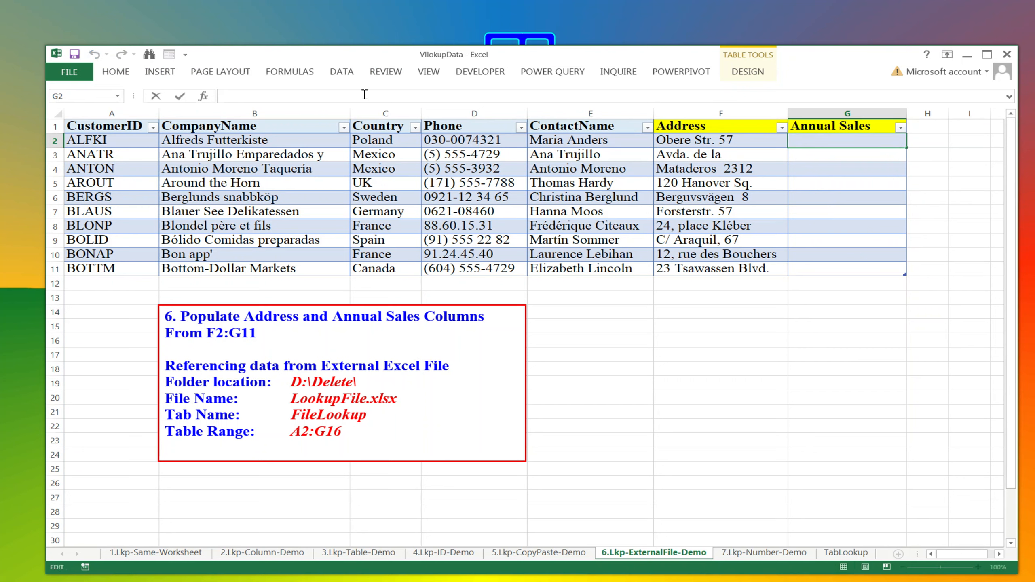
key("ctrl+v")
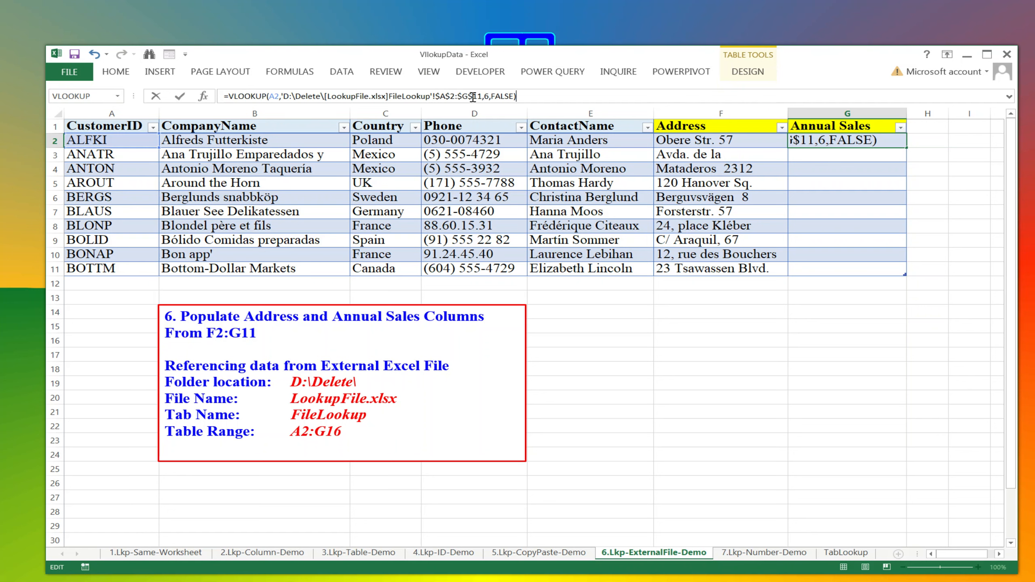
left_click(484, 96)
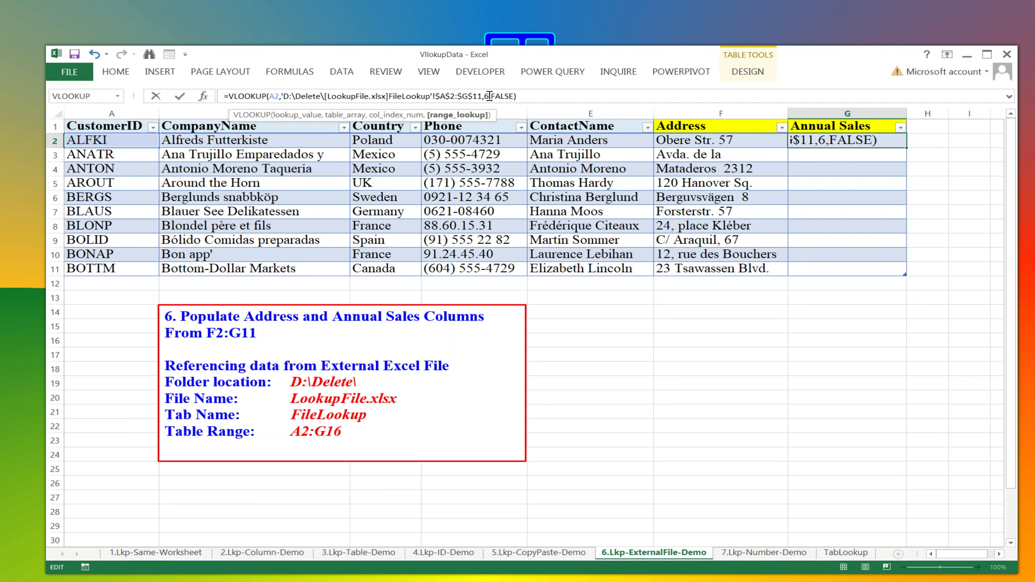
key("Delete")
type("7")
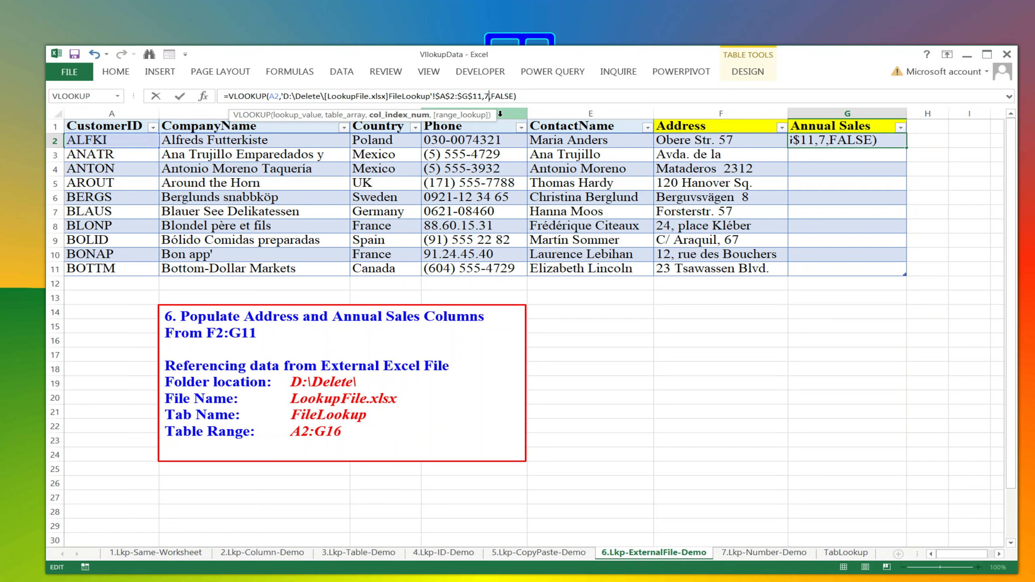
key("Return")
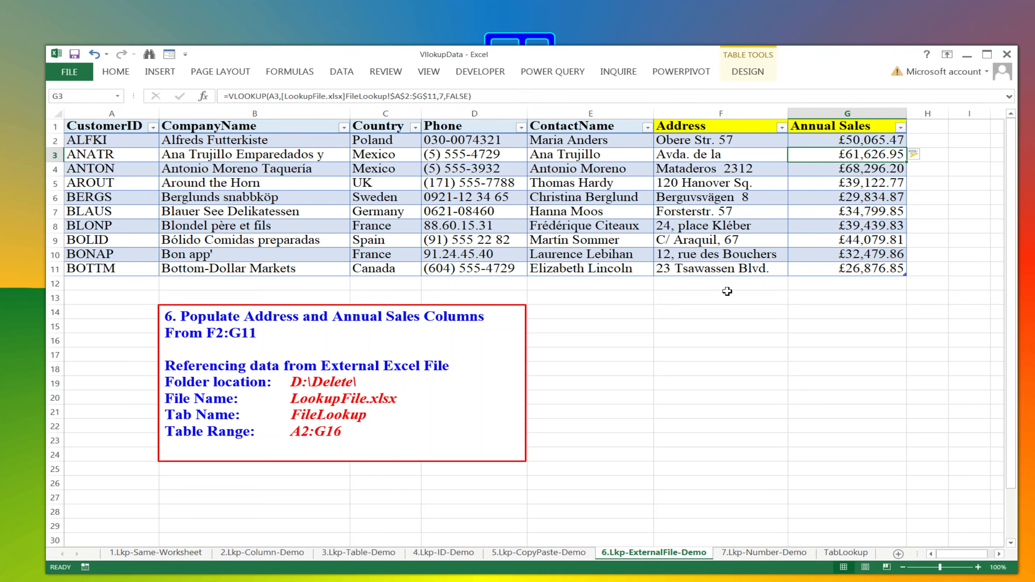
left_click(740, 368)
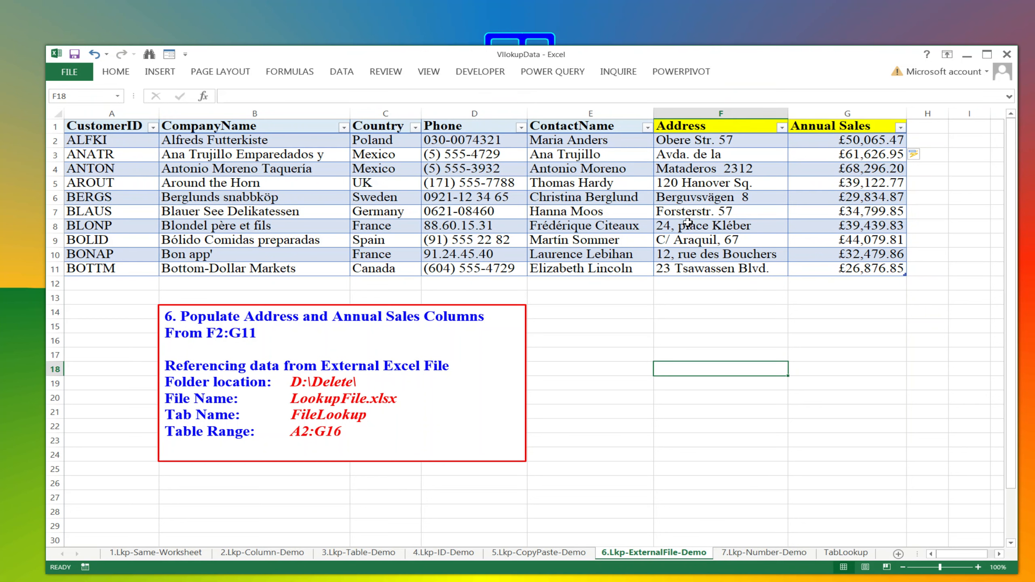
left_click(746, 339)
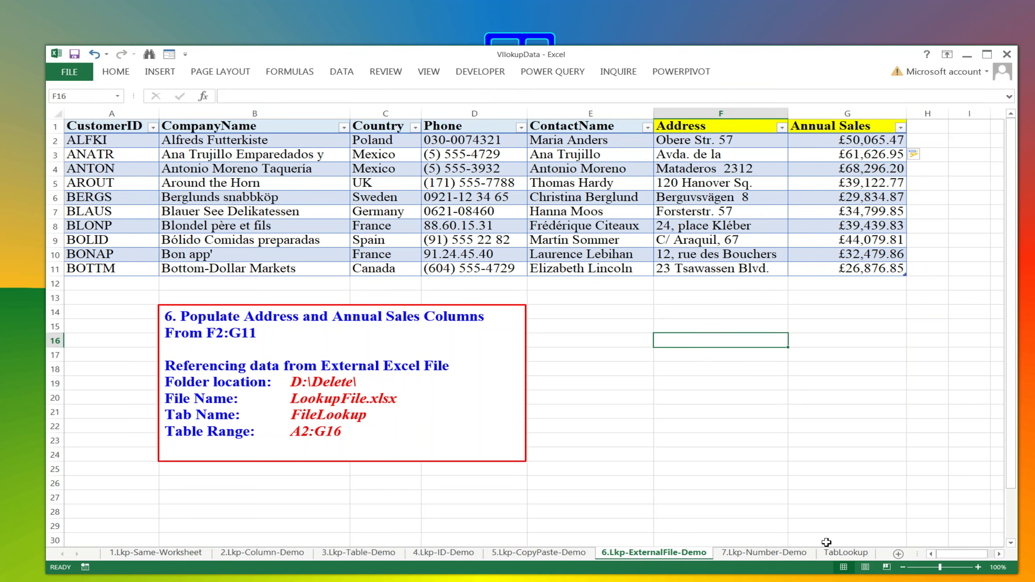
Open the 7.Lkp-Number-Demo sheet and replace the formula in Notepad with =VLOOKUP(78, A2:B6, 2, TRUE)
left_click(764, 556)
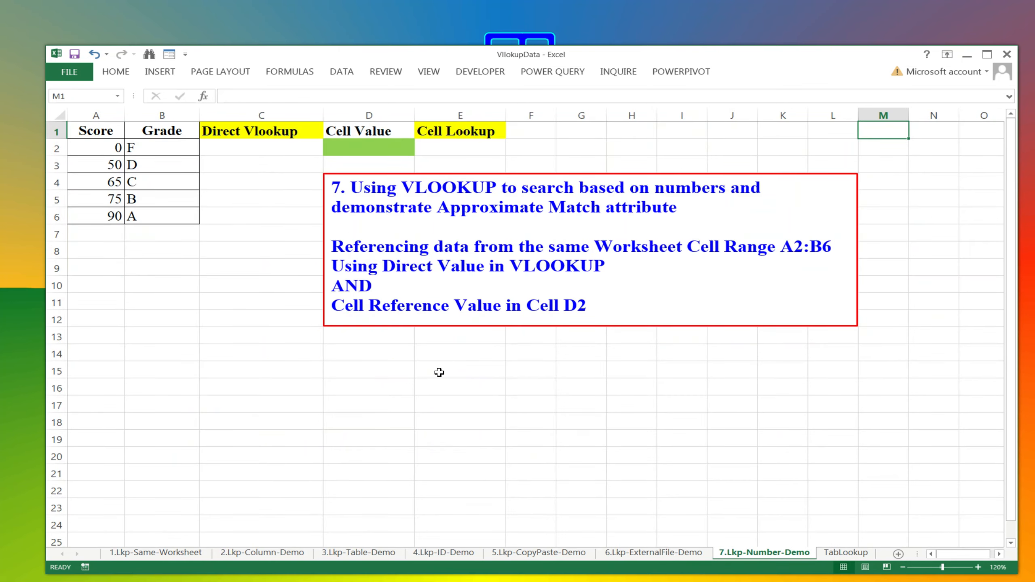
left_click(609, 581)
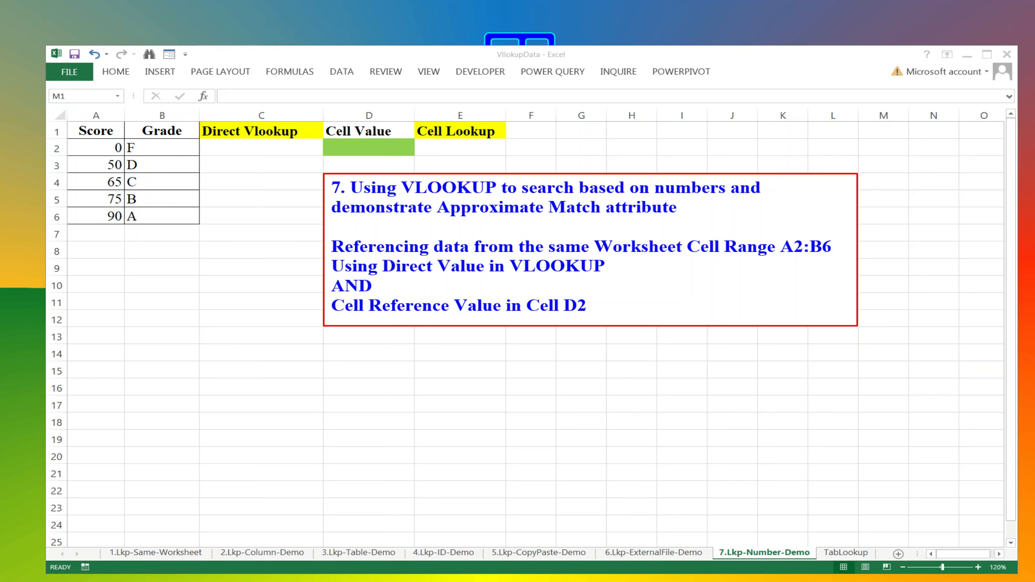
left_click_drag(429, 421, 315, 381)
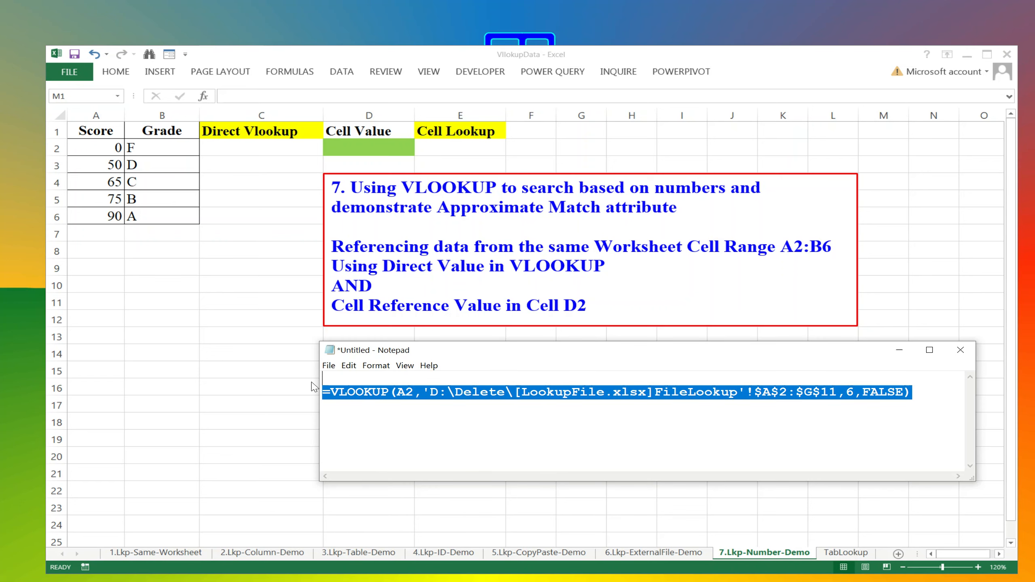
key("ctrl+x")
key("Return")
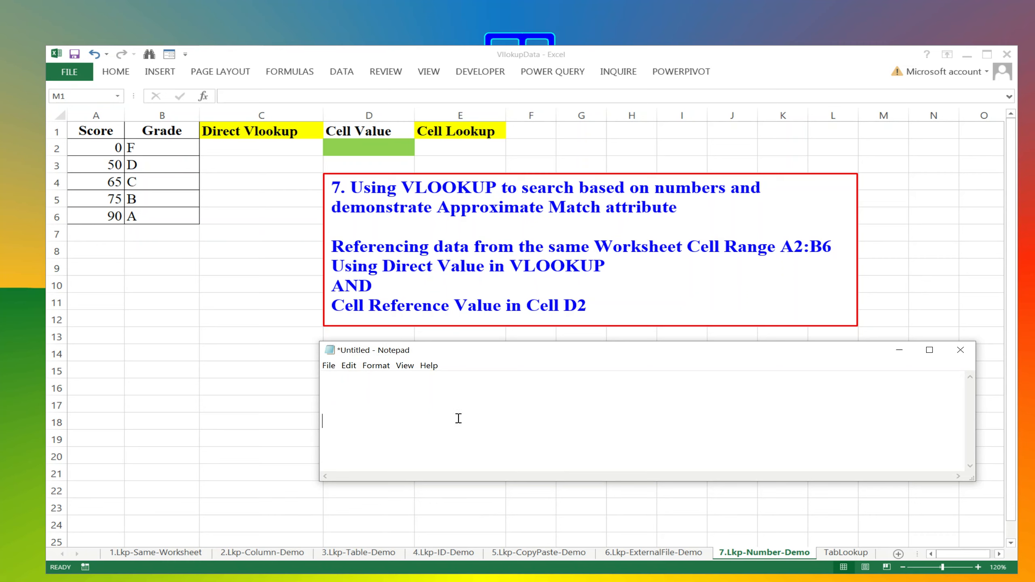
key("alt+Tab")
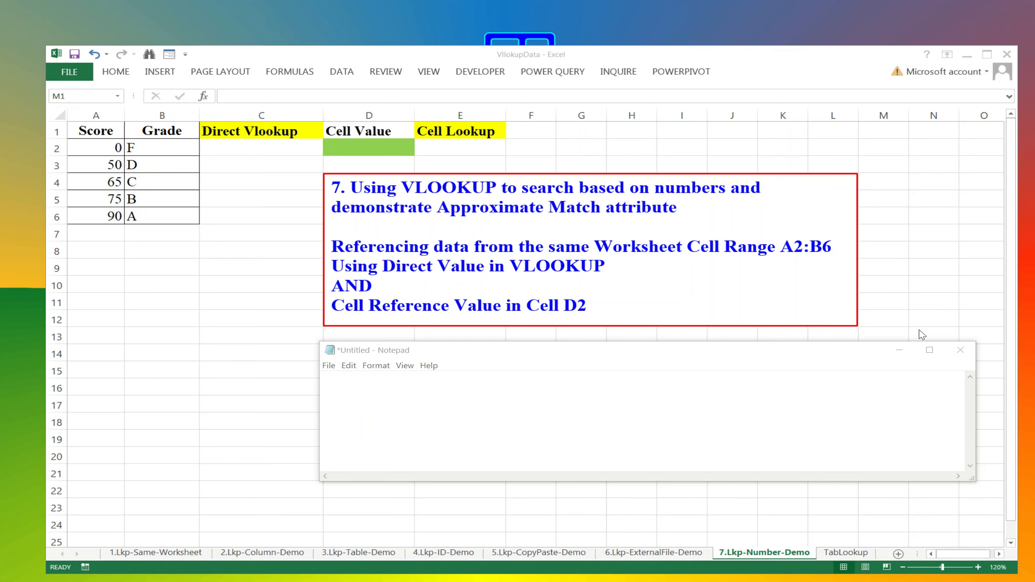
left_click(386, 410)
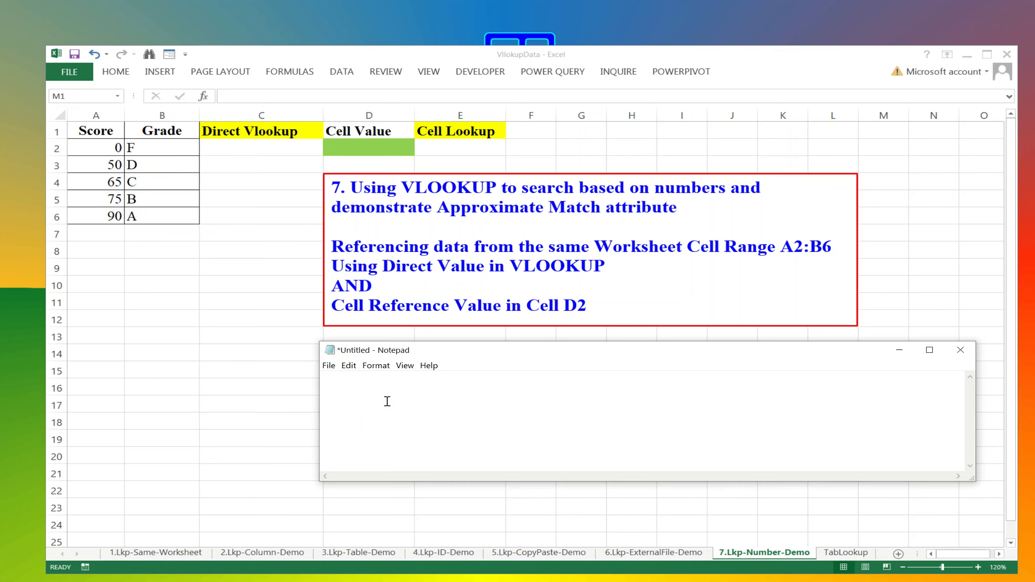
key("ctrl+v")
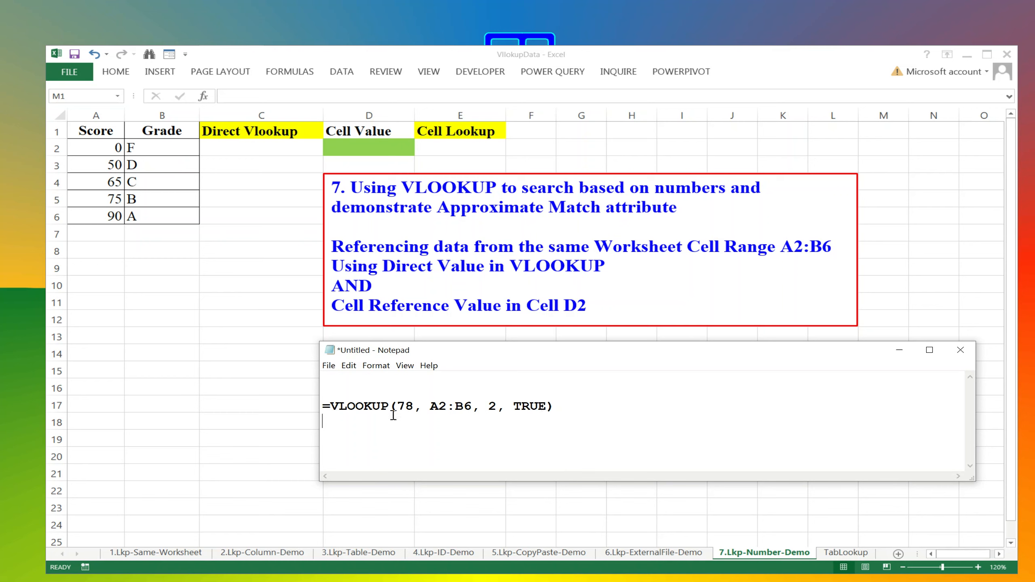
Enter the formula =VLOOKUP(78, A2:B6, 2, TRUE) from Notepad in Direct Vlookup cell C2
key("shift+Up")
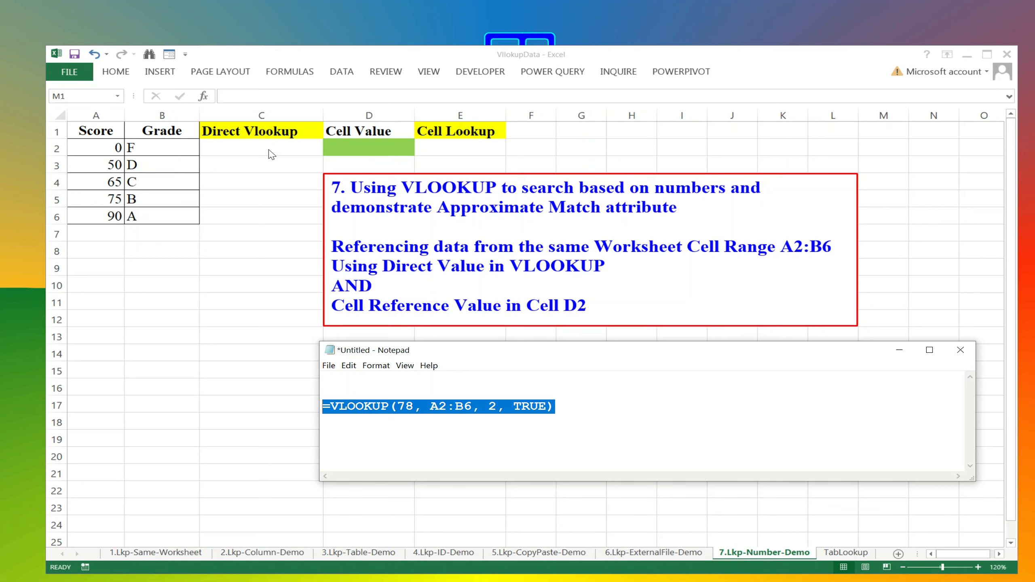
left_click(249, 148)
left_click(251, 101)
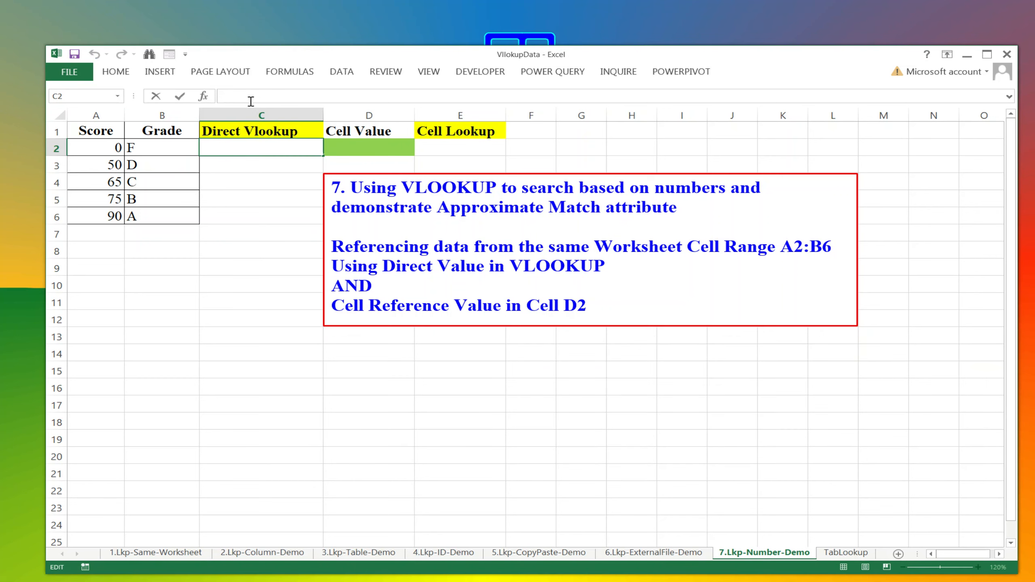
key("ctrl+v")
key("Return")
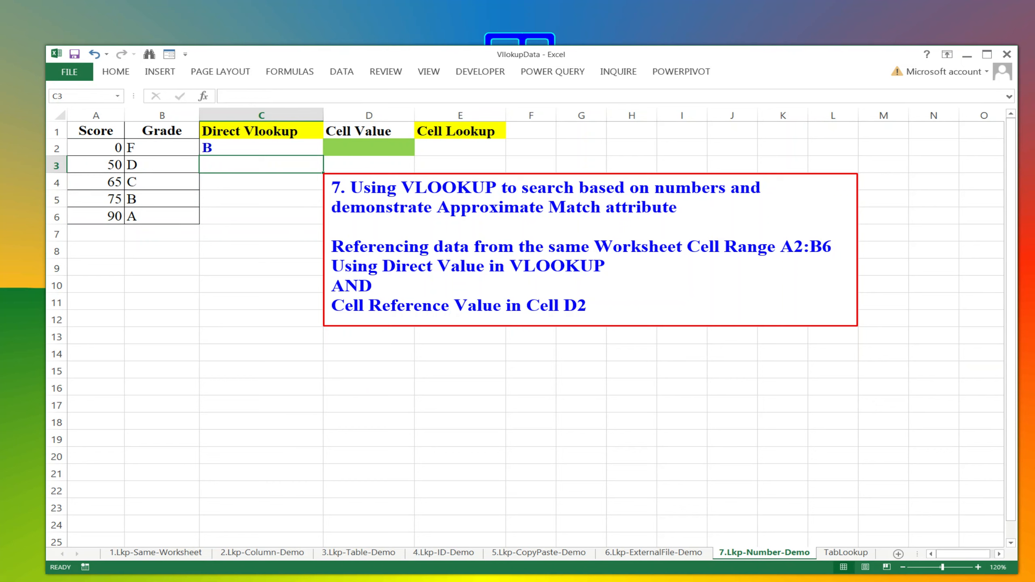
Review the formula's arguments in Notepad, change its lookup value to D2, and copy the edited formula
key("alt+Tab")
left_click(504, 449)
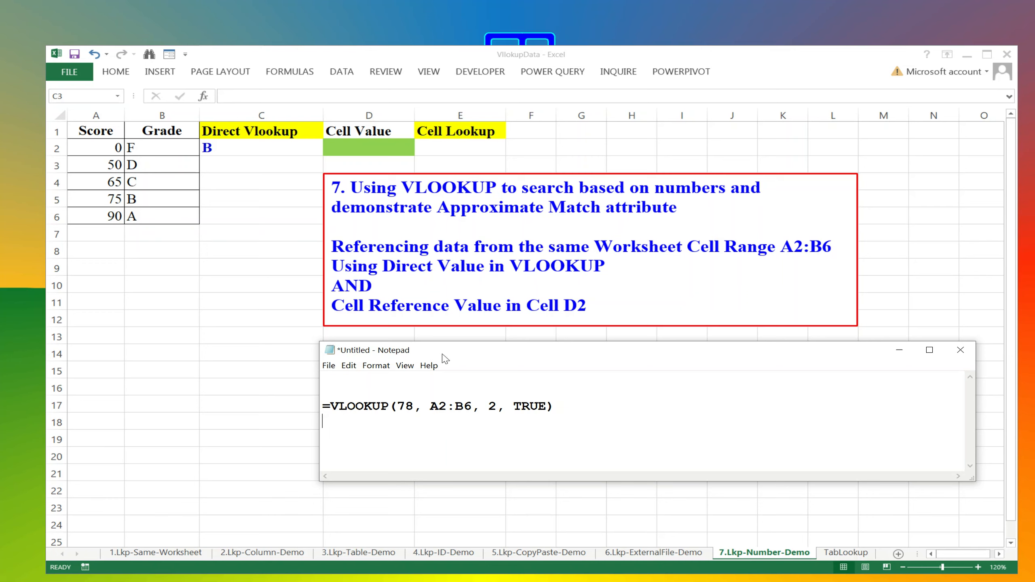
left_click_drag(431, 407, 472, 407)
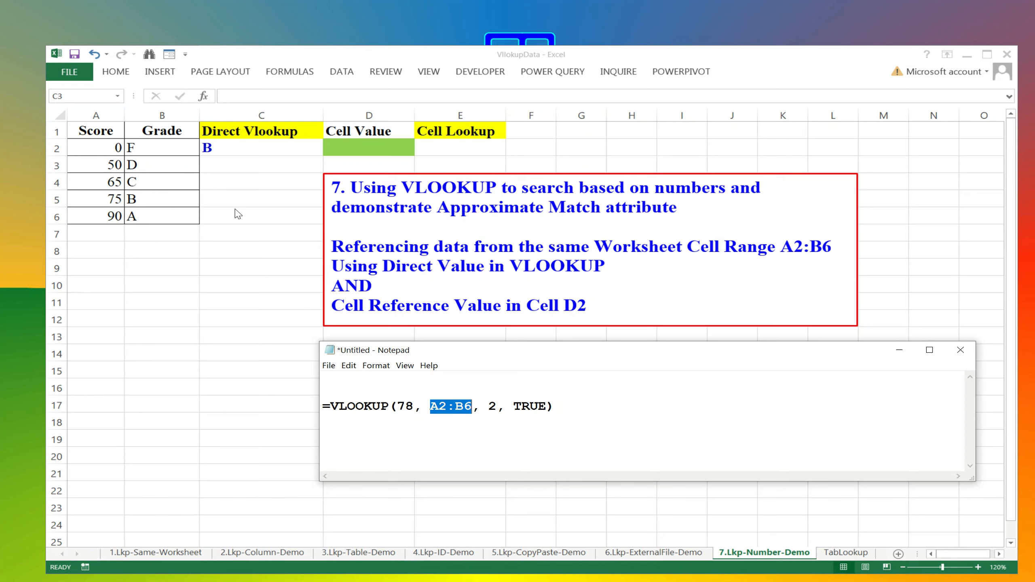
left_click(489, 407)
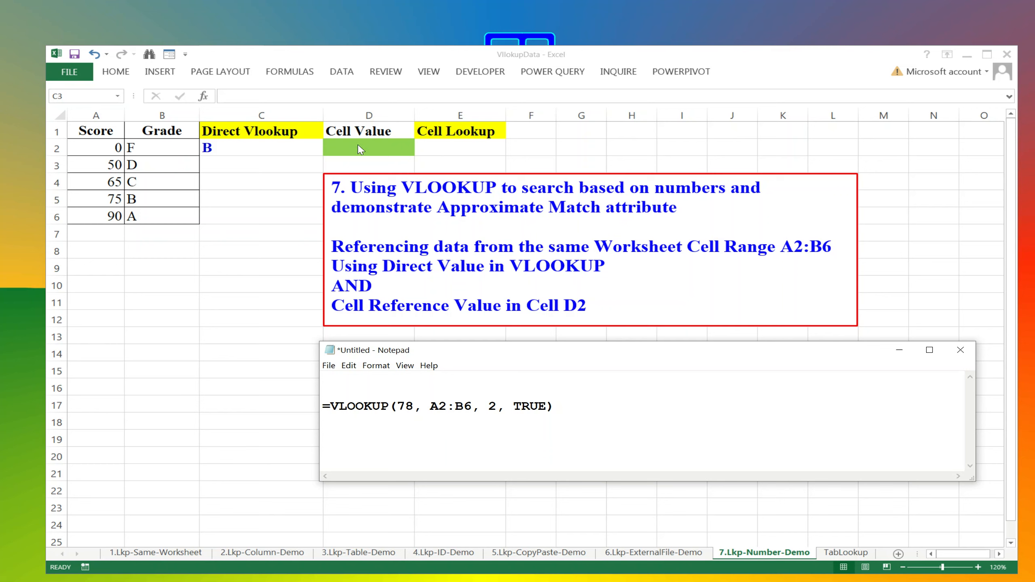
left_click_drag(414, 406, 400, 406)
type("D2")
left_click(328, 417)
left_click_drag(328, 417, 310, 408)
key("ctrl+c")
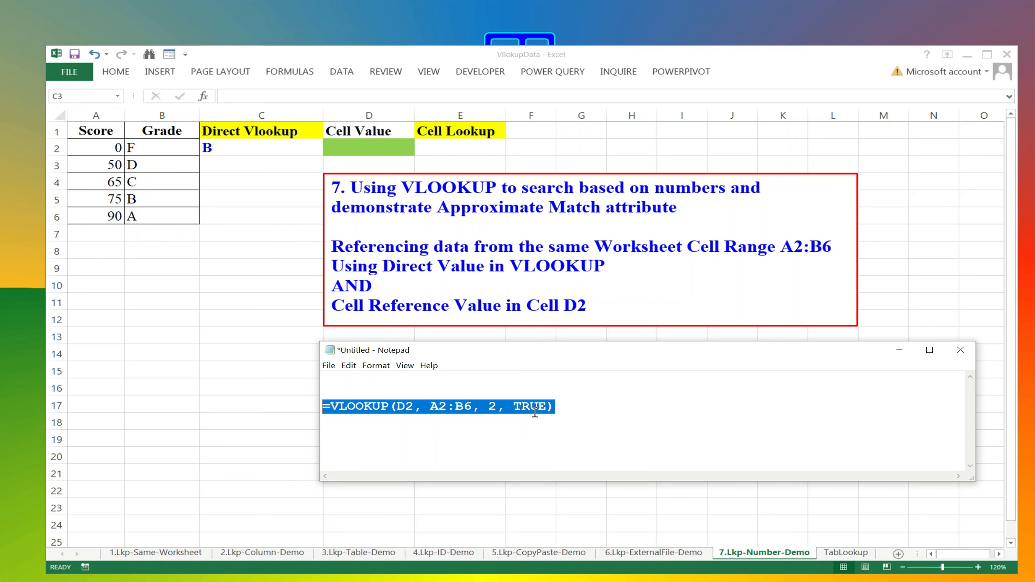
Enter =VLOOKUP(D2, A2:B6, 2, TRUE) in Cell Lookup cell E2 of the Excel sheet
left_click(485, 151)
left_click(467, 147)
left_click(385, 147)
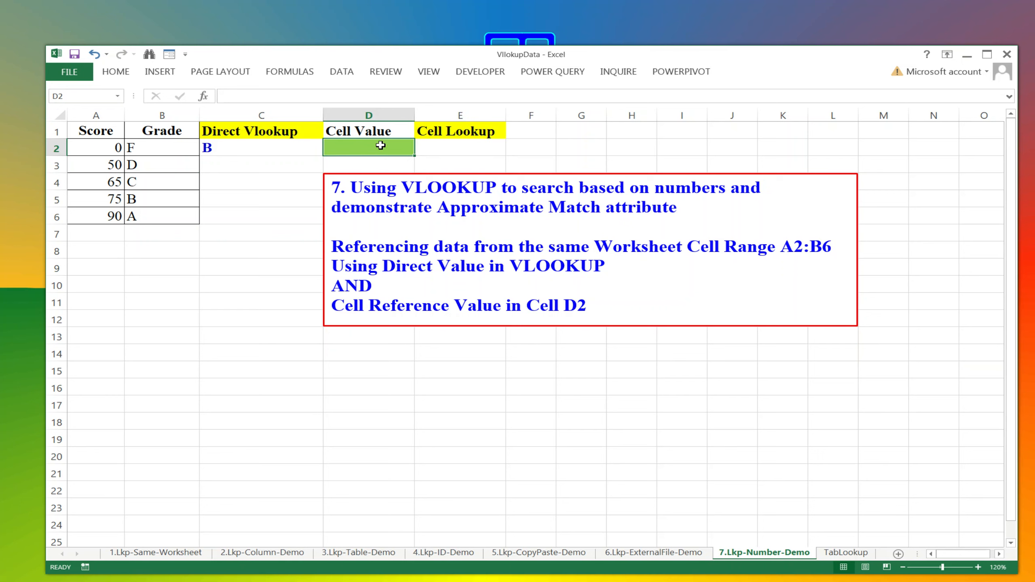
left_click(458, 141)
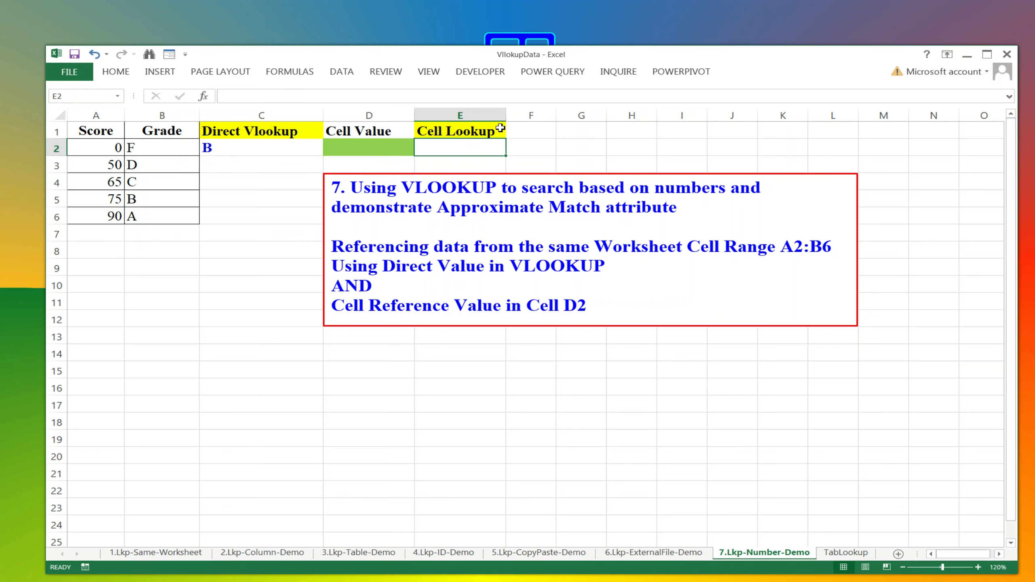
left_click(334, 95)
key("ctrl+v")
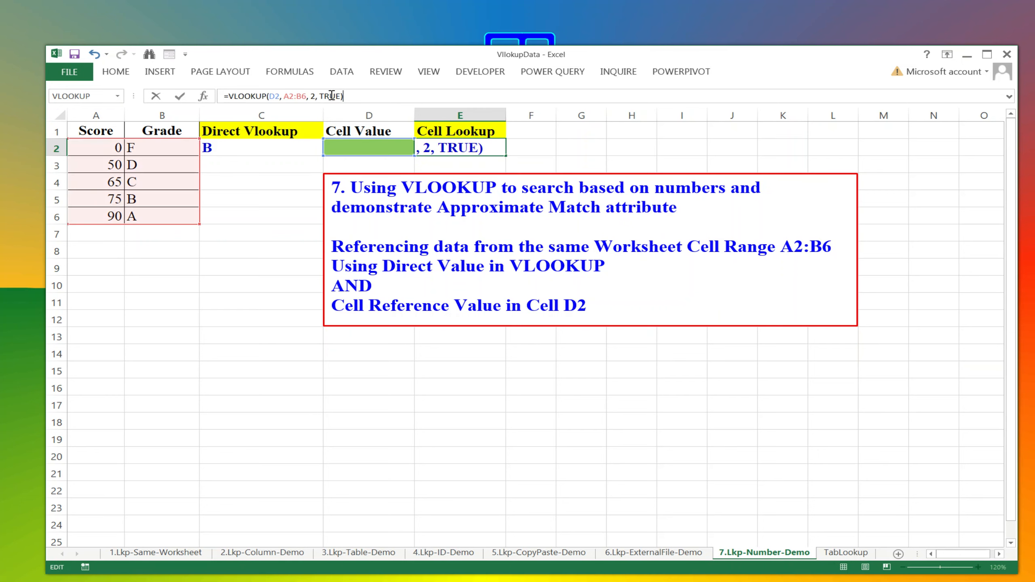
key("Return")
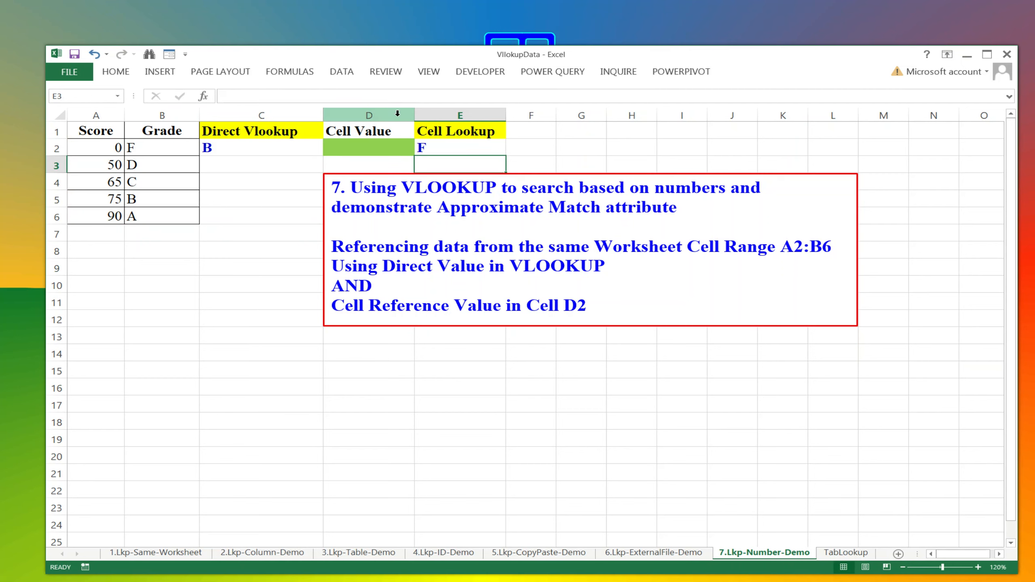
Test the approximate-match lookup by entering the scores 51 and 66 in turn in Cell Value cell D2
left_click(371, 143)
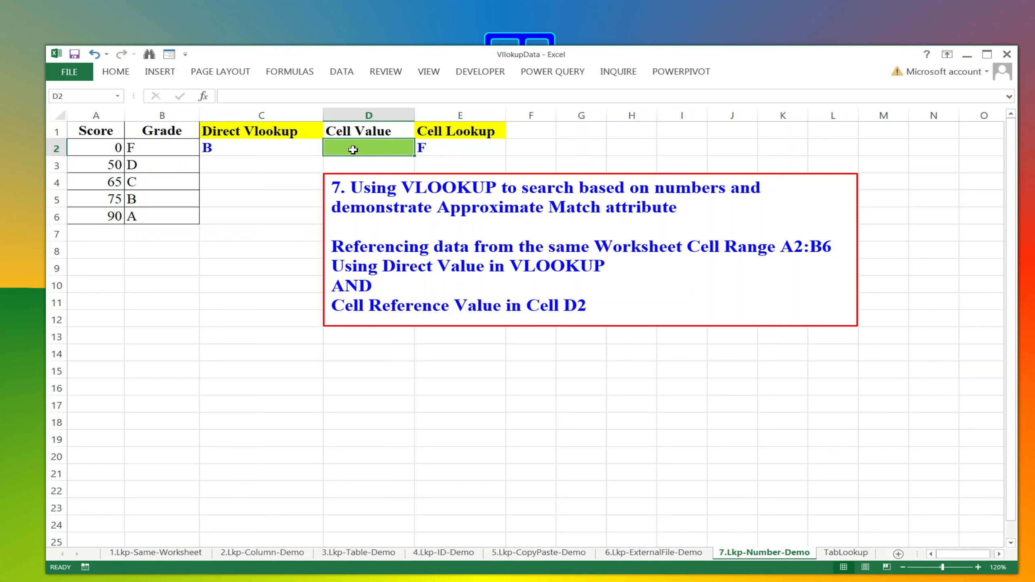
type("51")
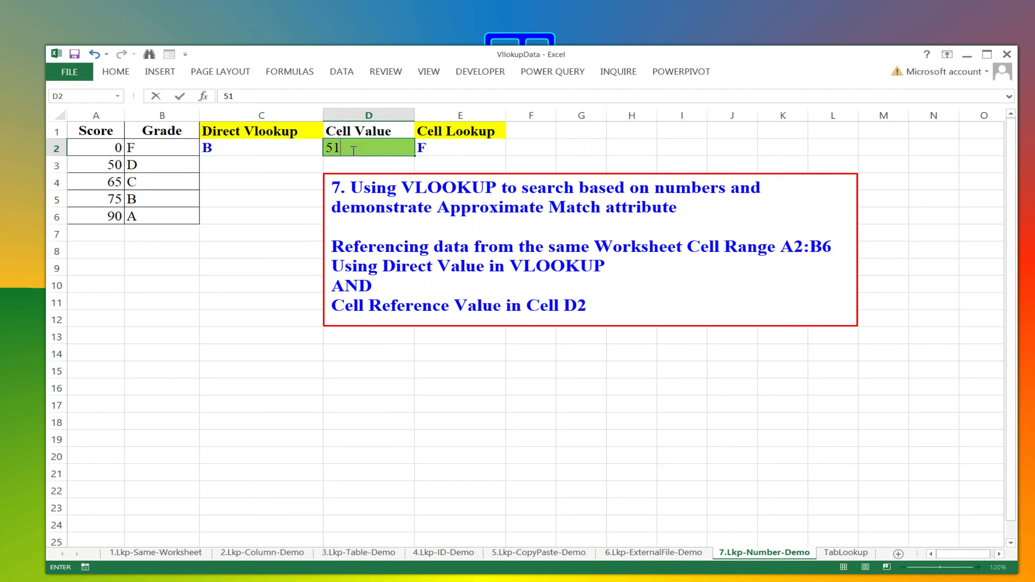
key("Return")
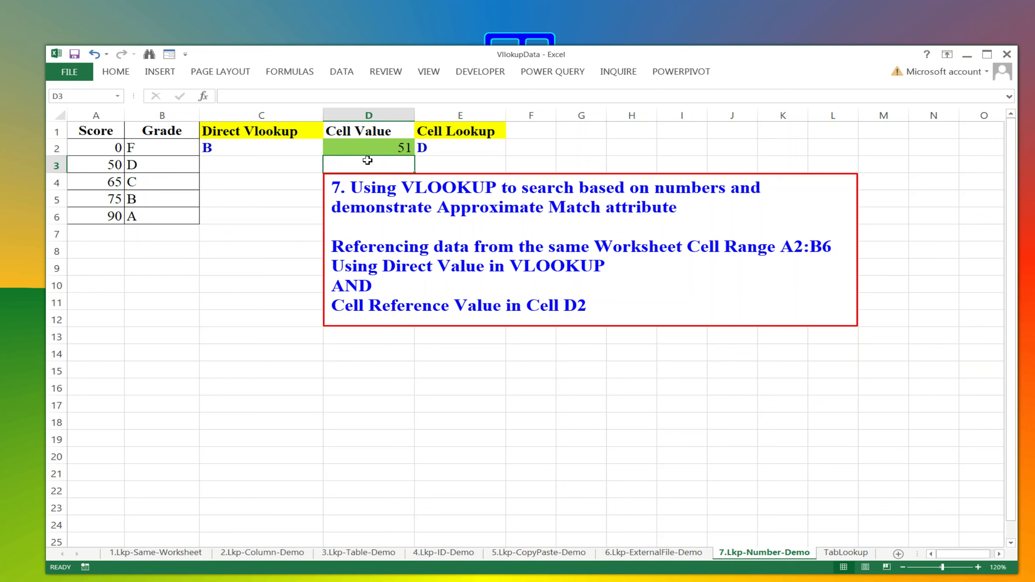
left_click(377, 152)
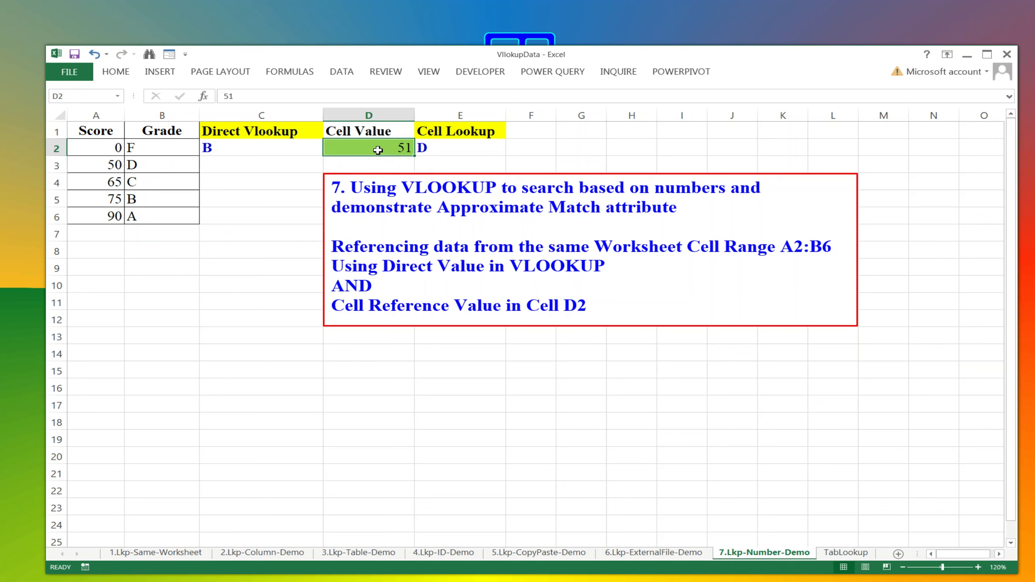
type("66")
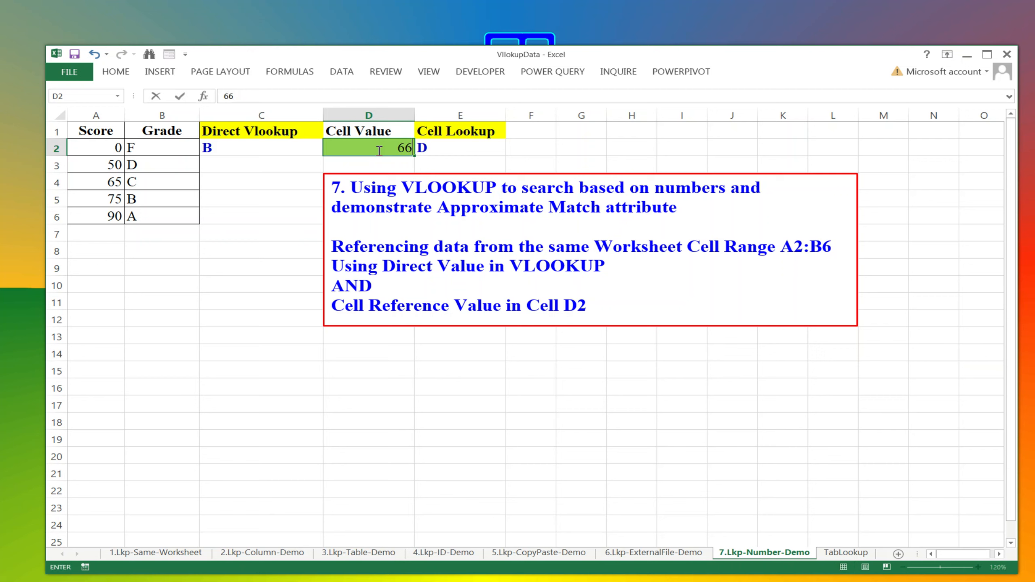
key("Return")
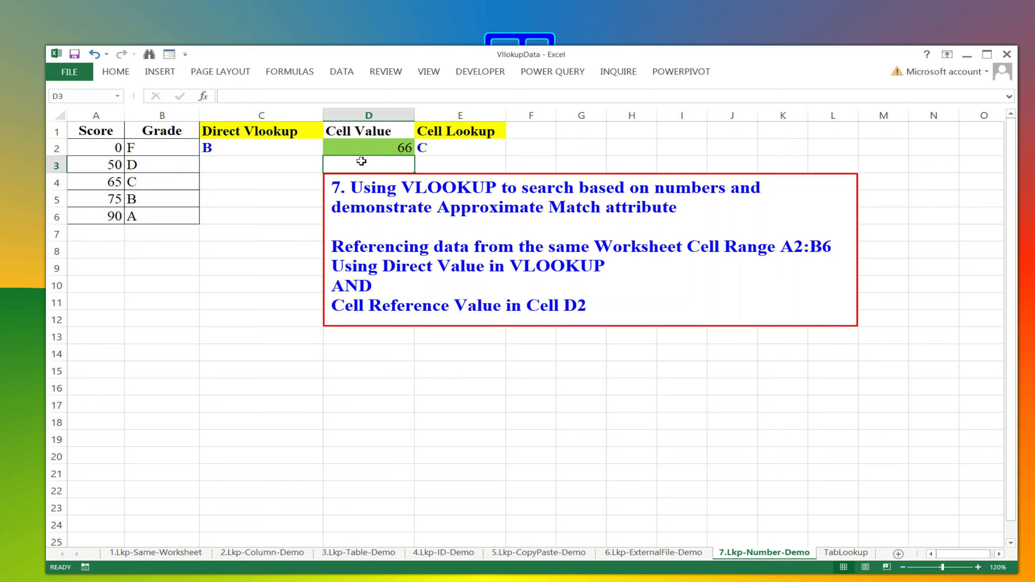
Test the lookup with two higher scores by entering 79 and 91 in turn in cell D2
left_click(397, 146)
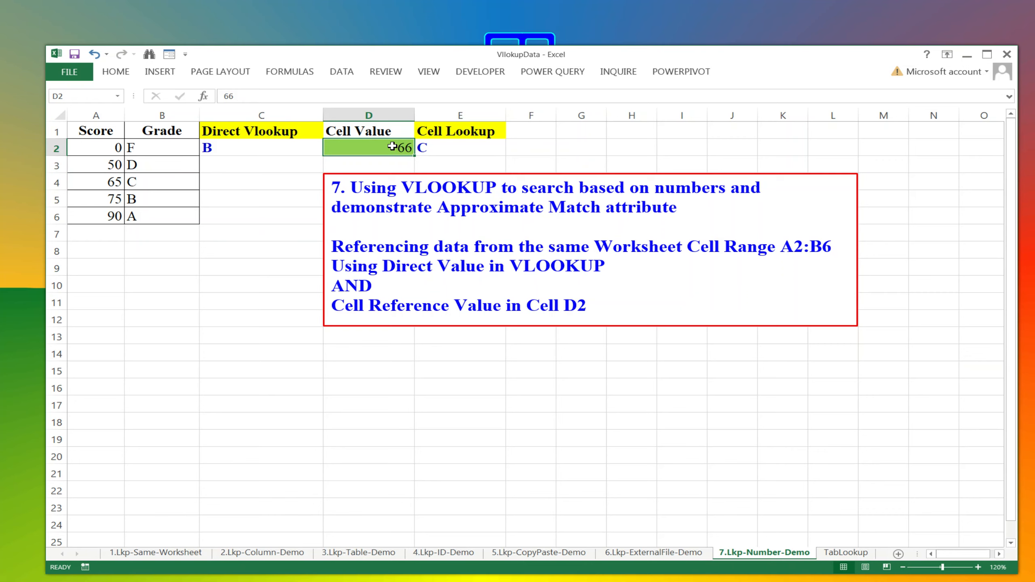
type("79")
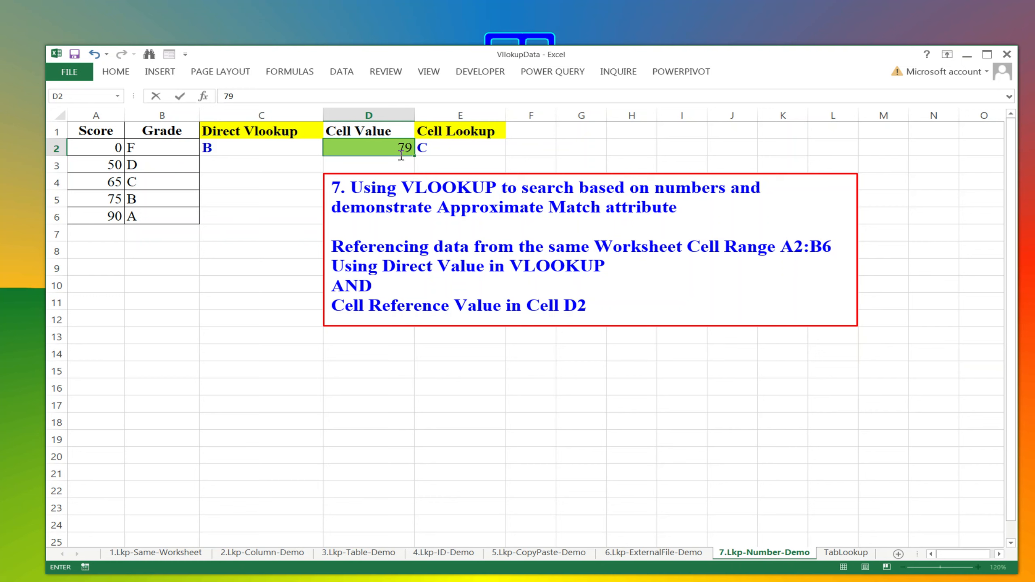
key("Return")
left_click(398, 143)
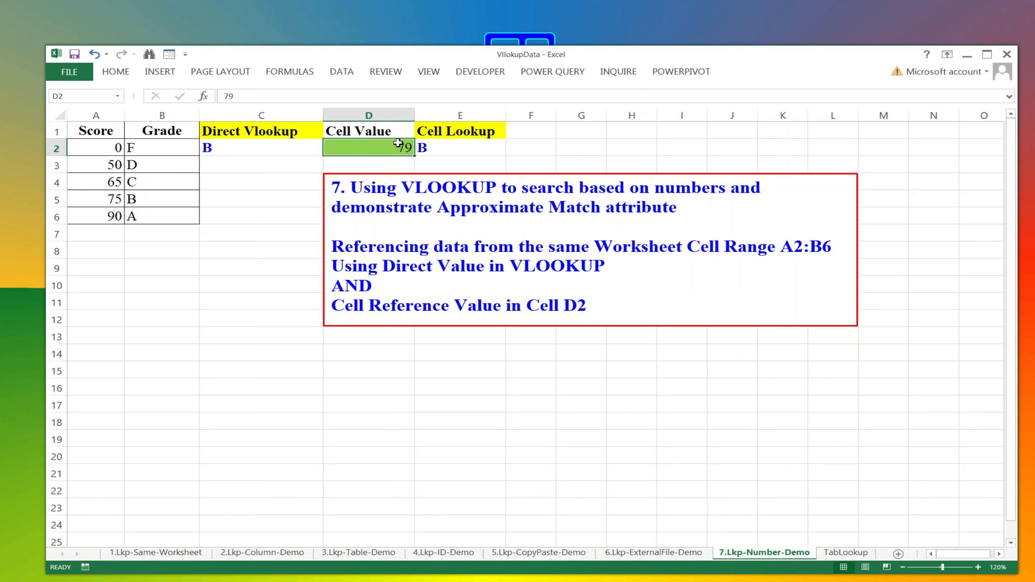
type("9")
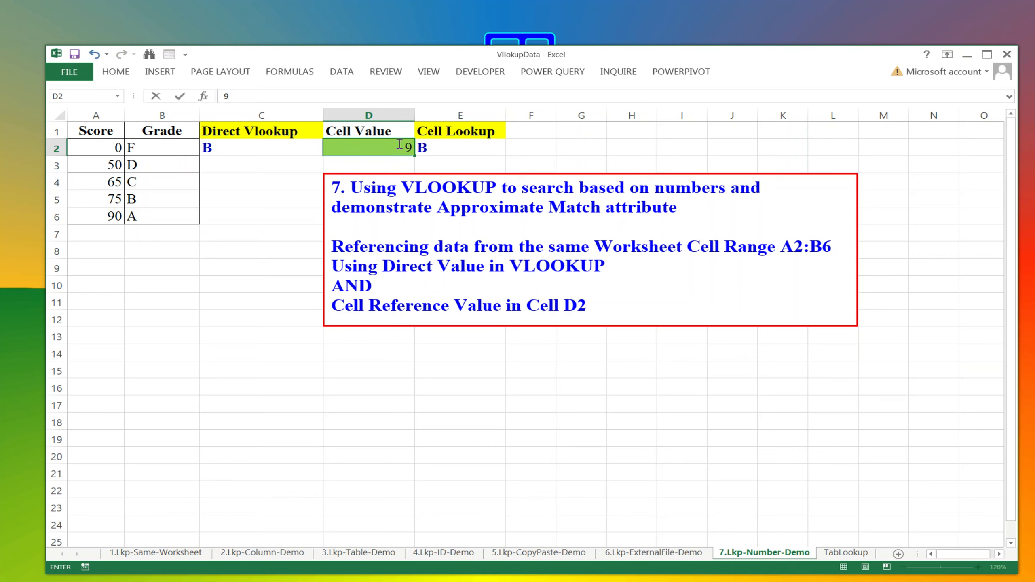
type("1")
key("Return")
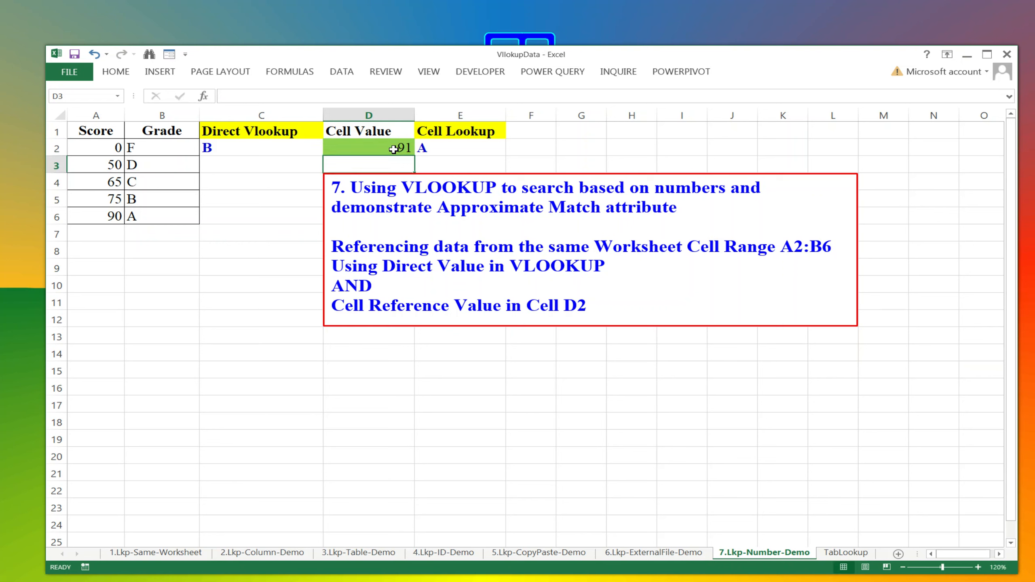
Set the score in Cell Value cell D2 to 112 and move the selection to an empty cell
left_click(394, 150)
type("1")
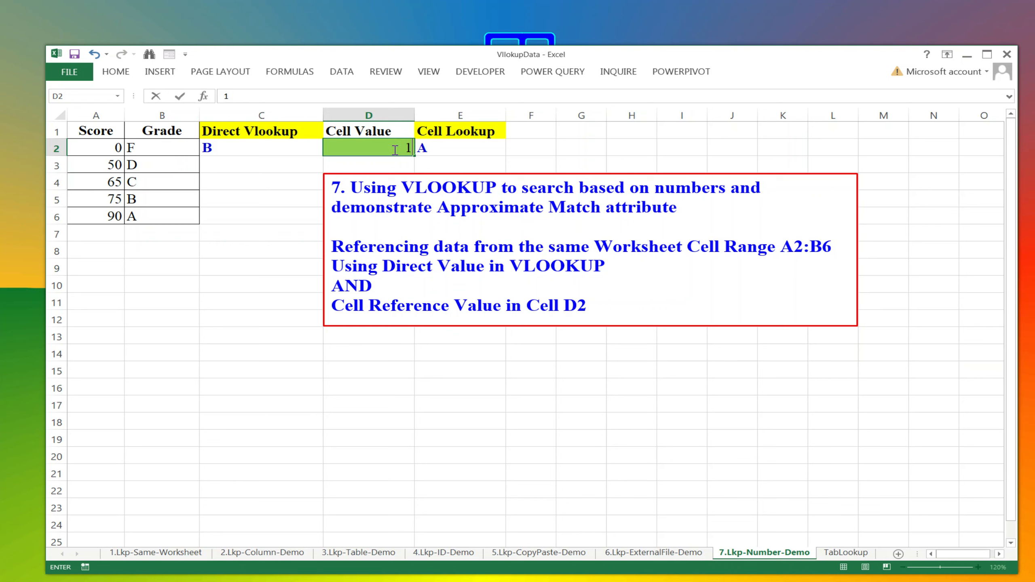
type("12")
key("Return")
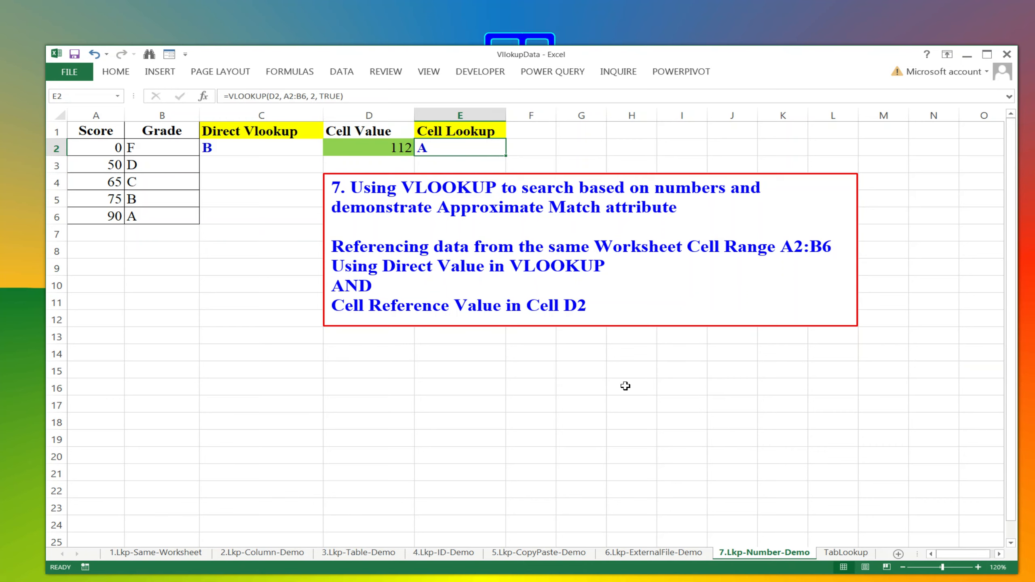
left_click(368, 418)
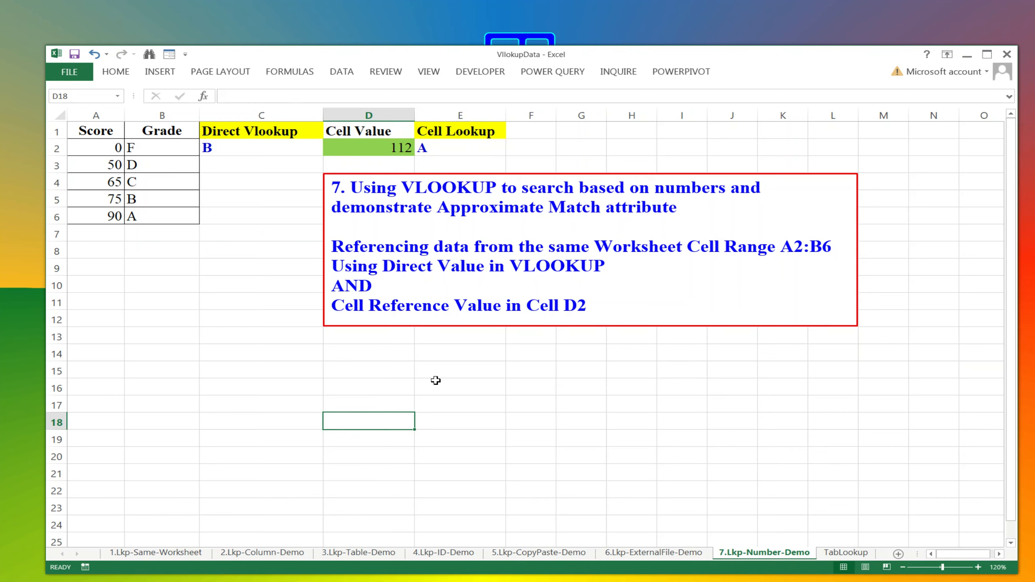
left_click(587, 387)
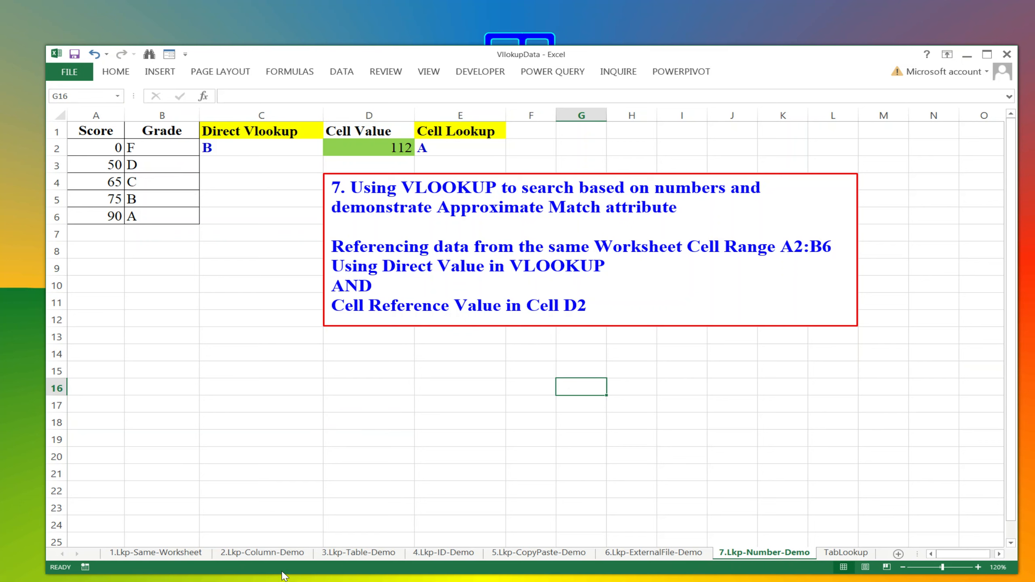